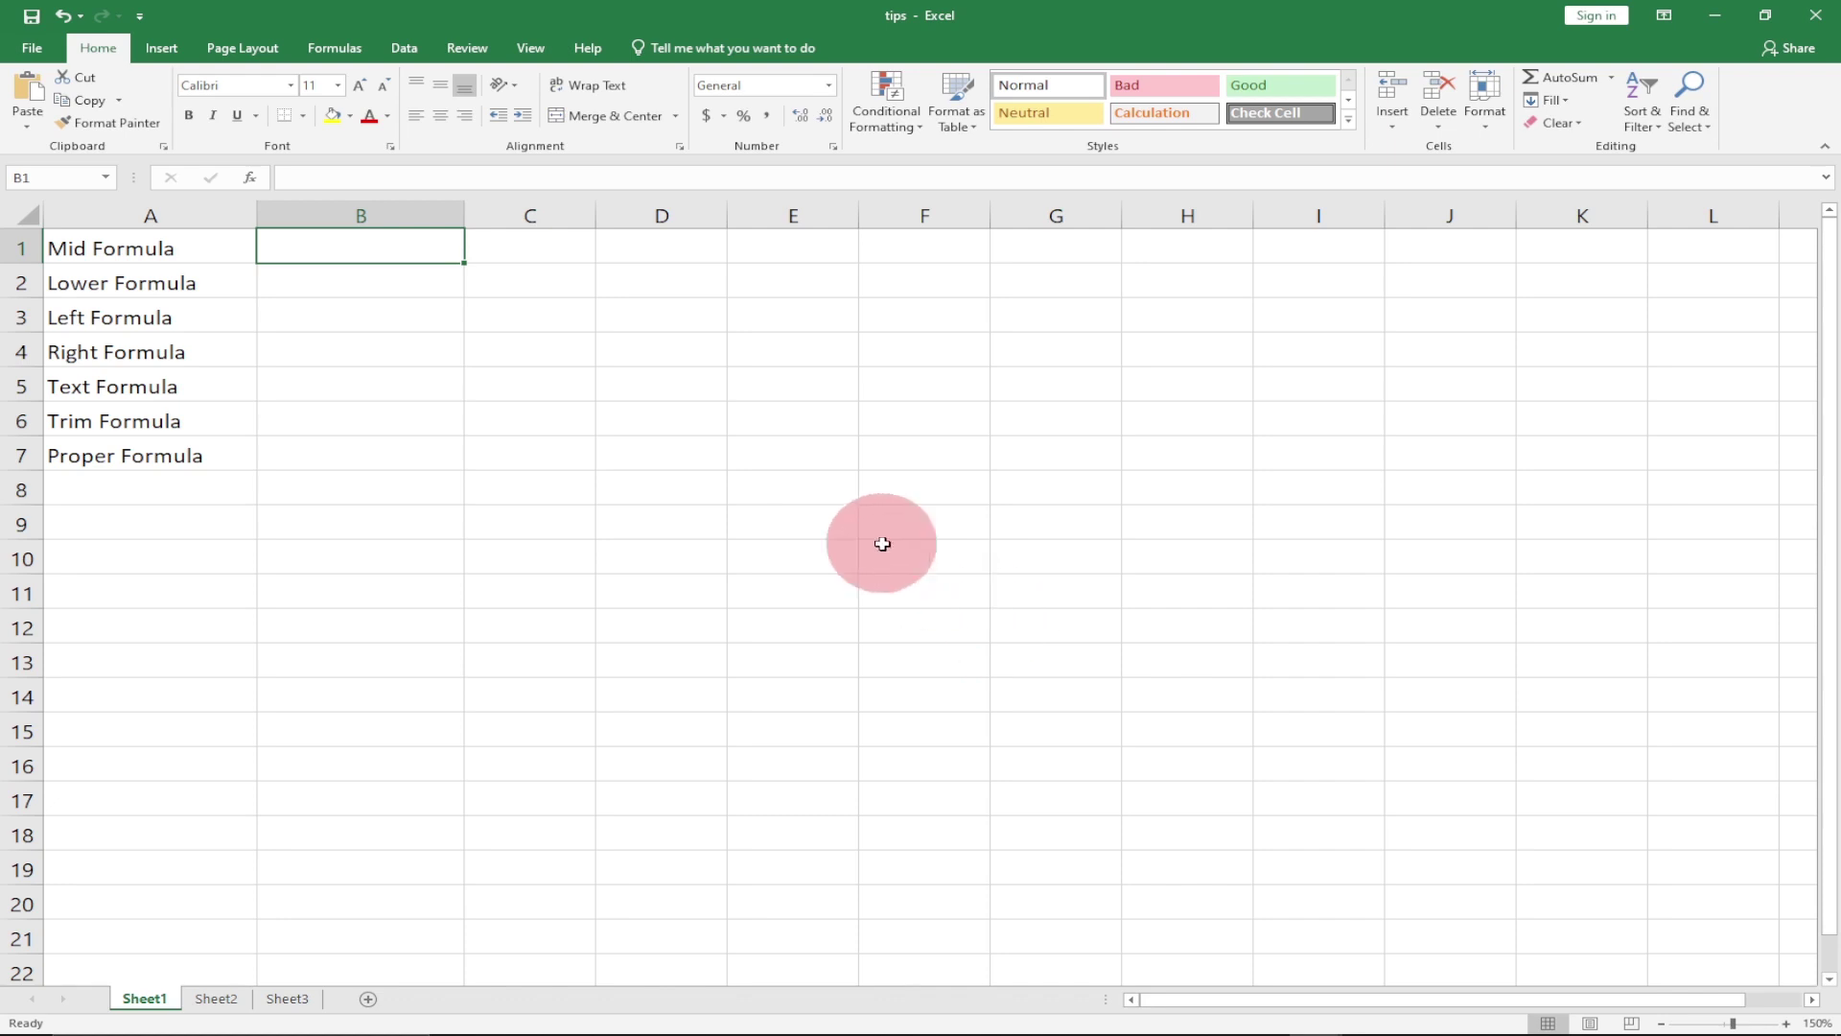
# Enter =CELL("filename") in F8 to show the path ending in [tips.xlsx]Sheet1, then reopen it.
pyautogui.click(902, 479)
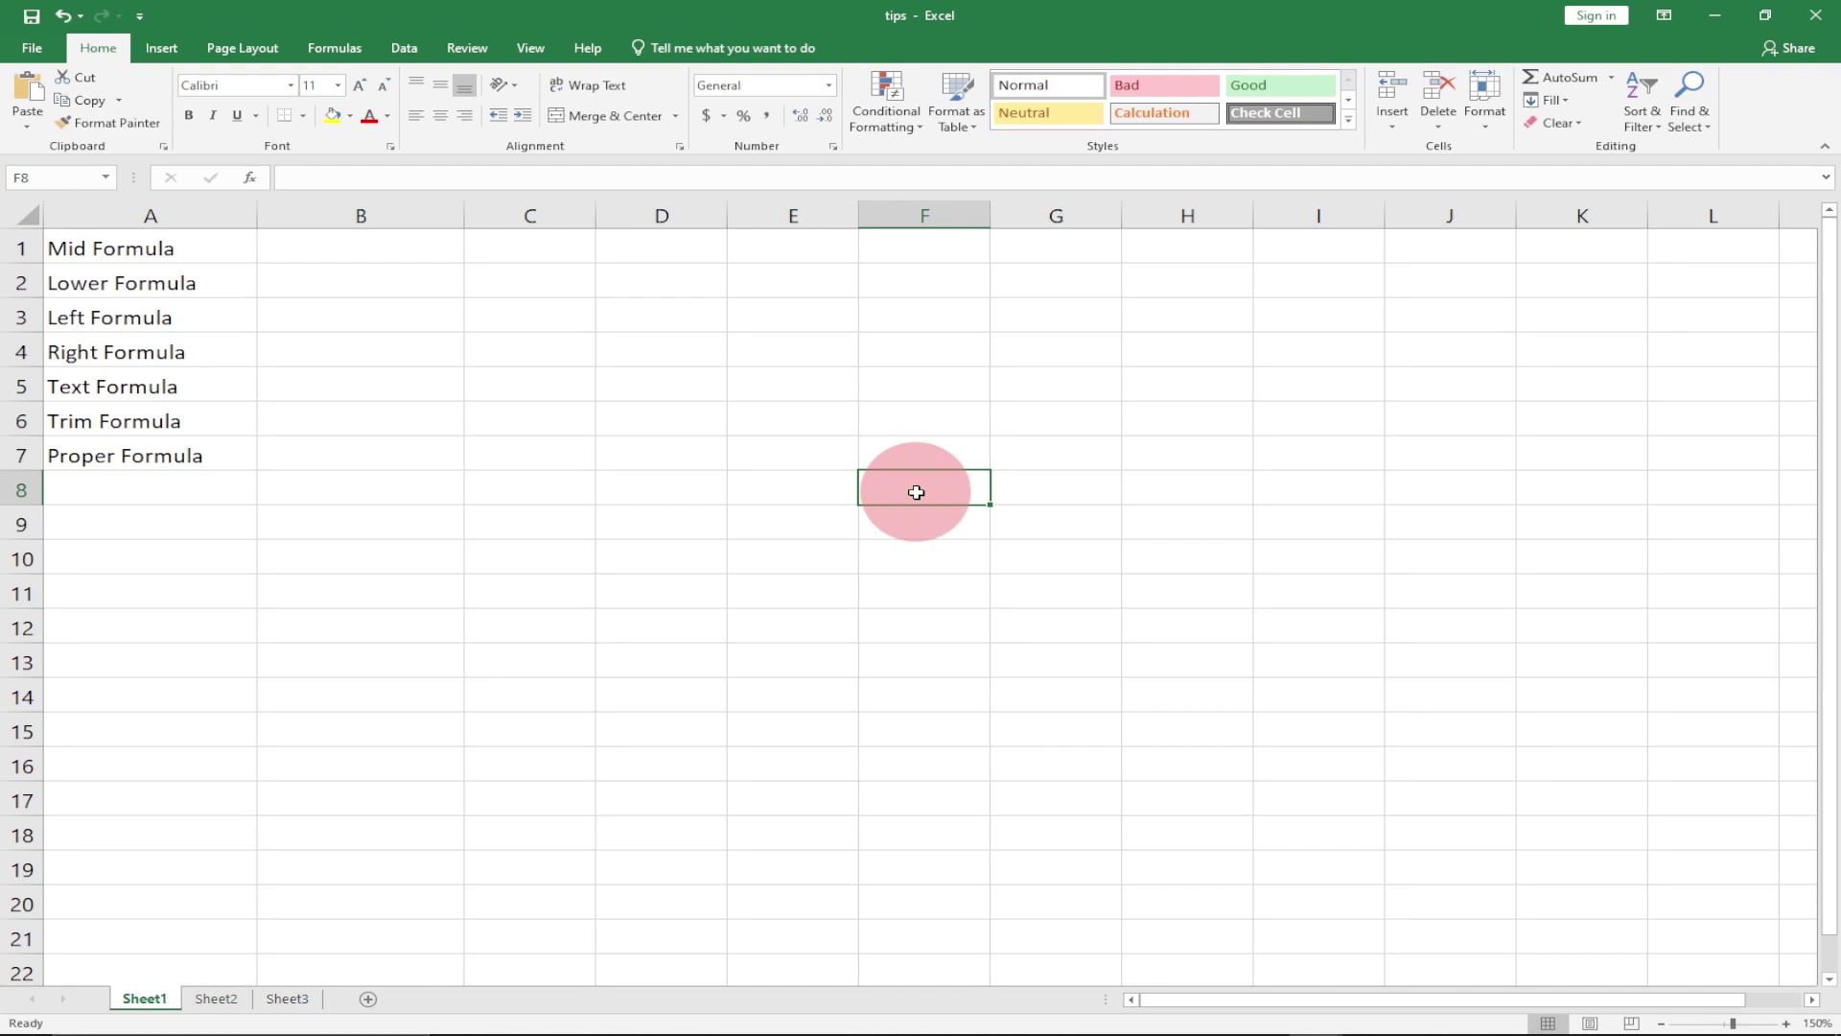
pyautogui.doubleClick(917, 492)
pyautogui.write('=')
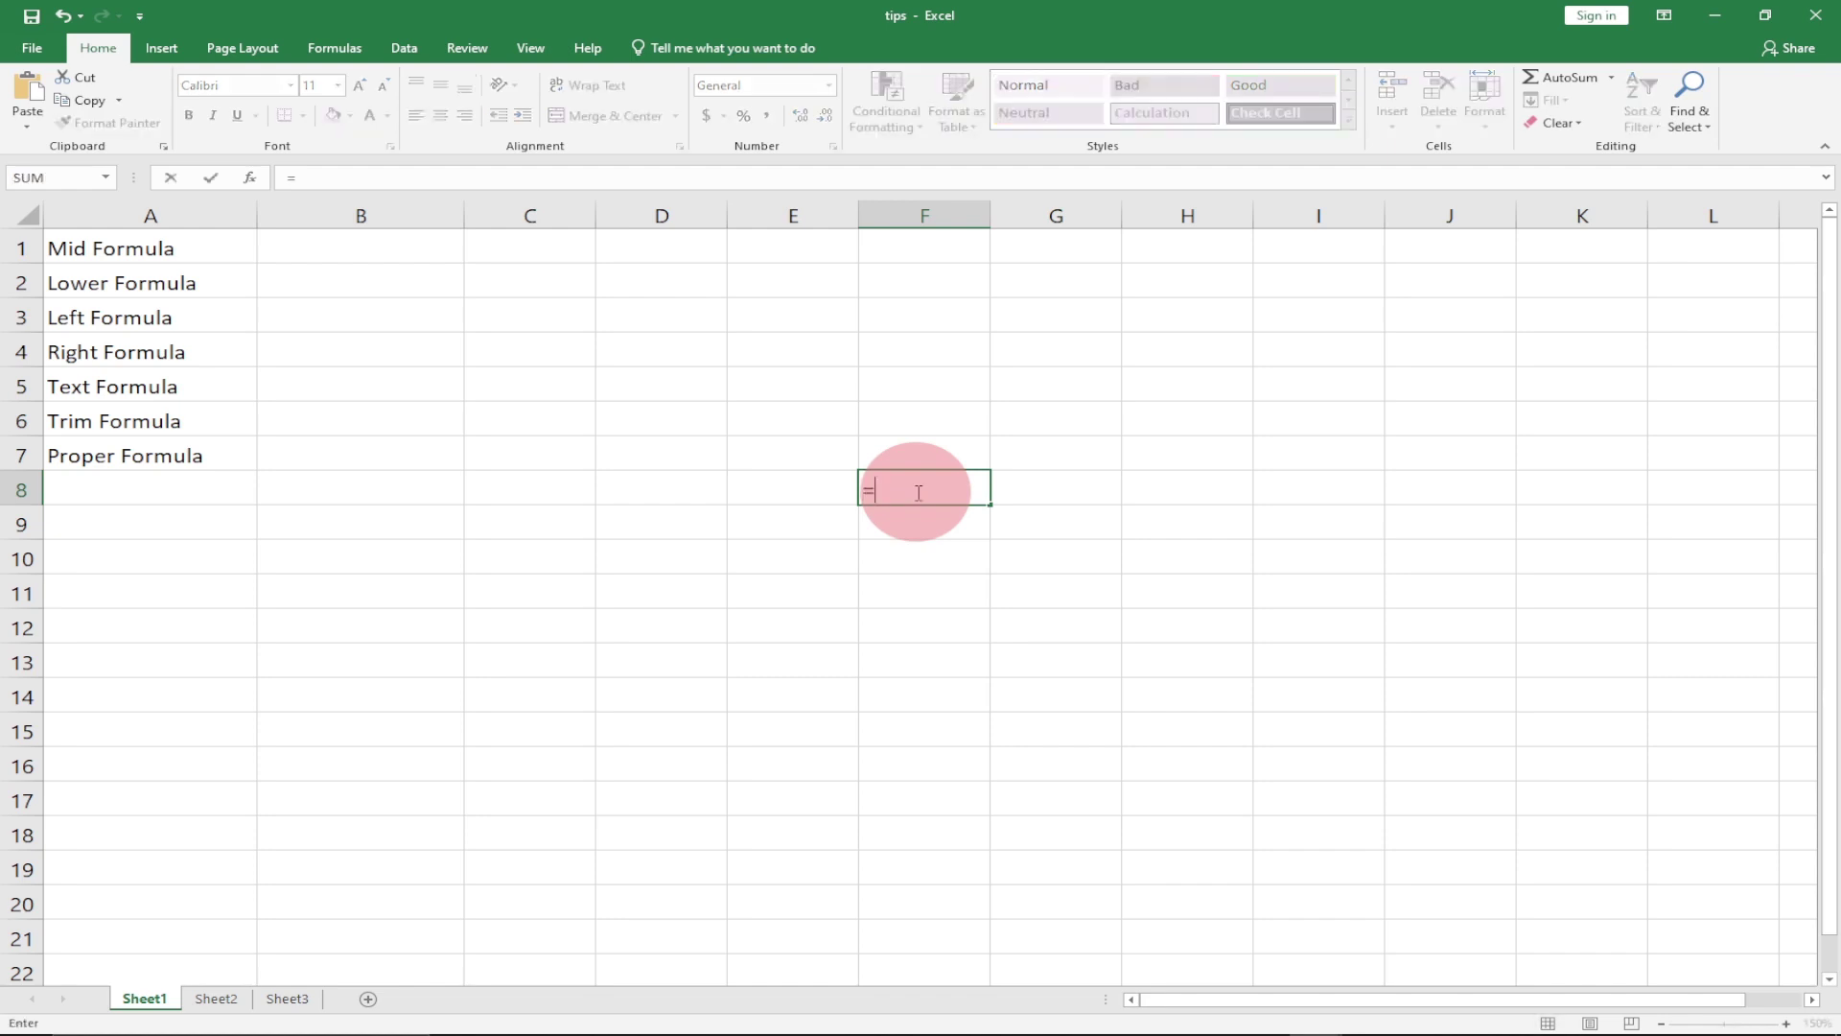
pyautogui.write('cell')
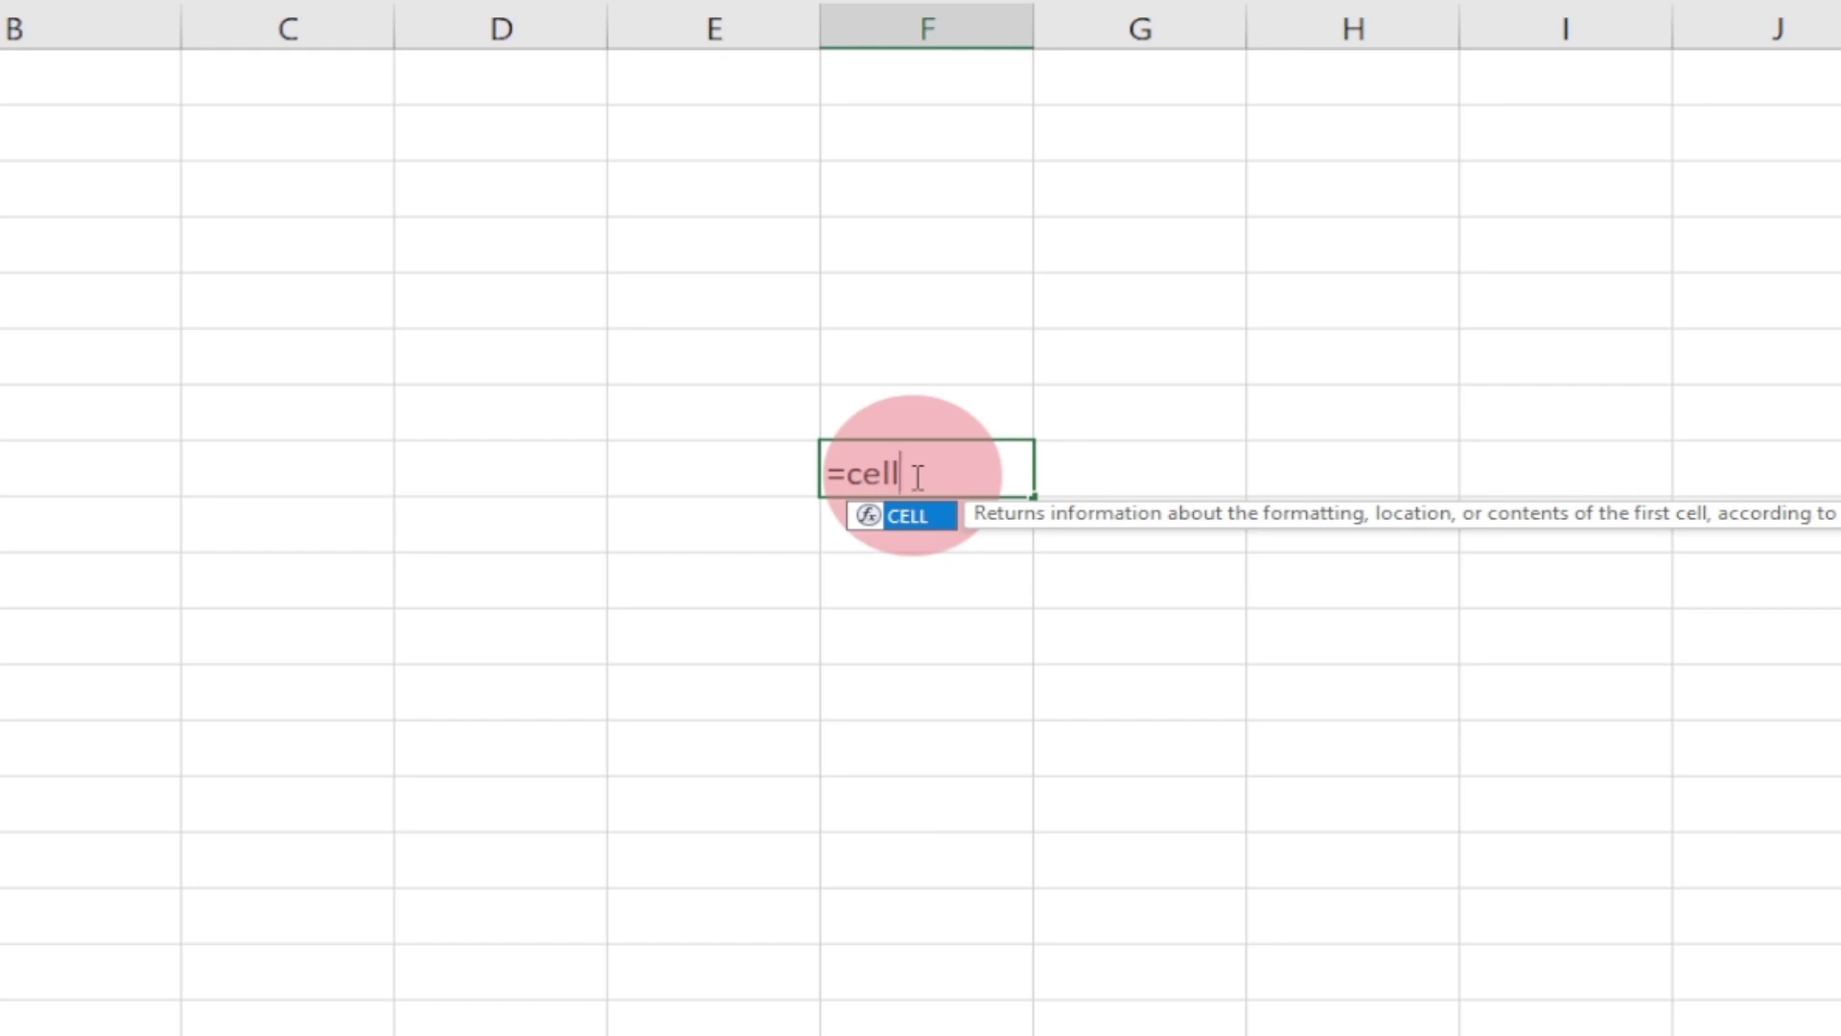
pyautogui.press('Tab')
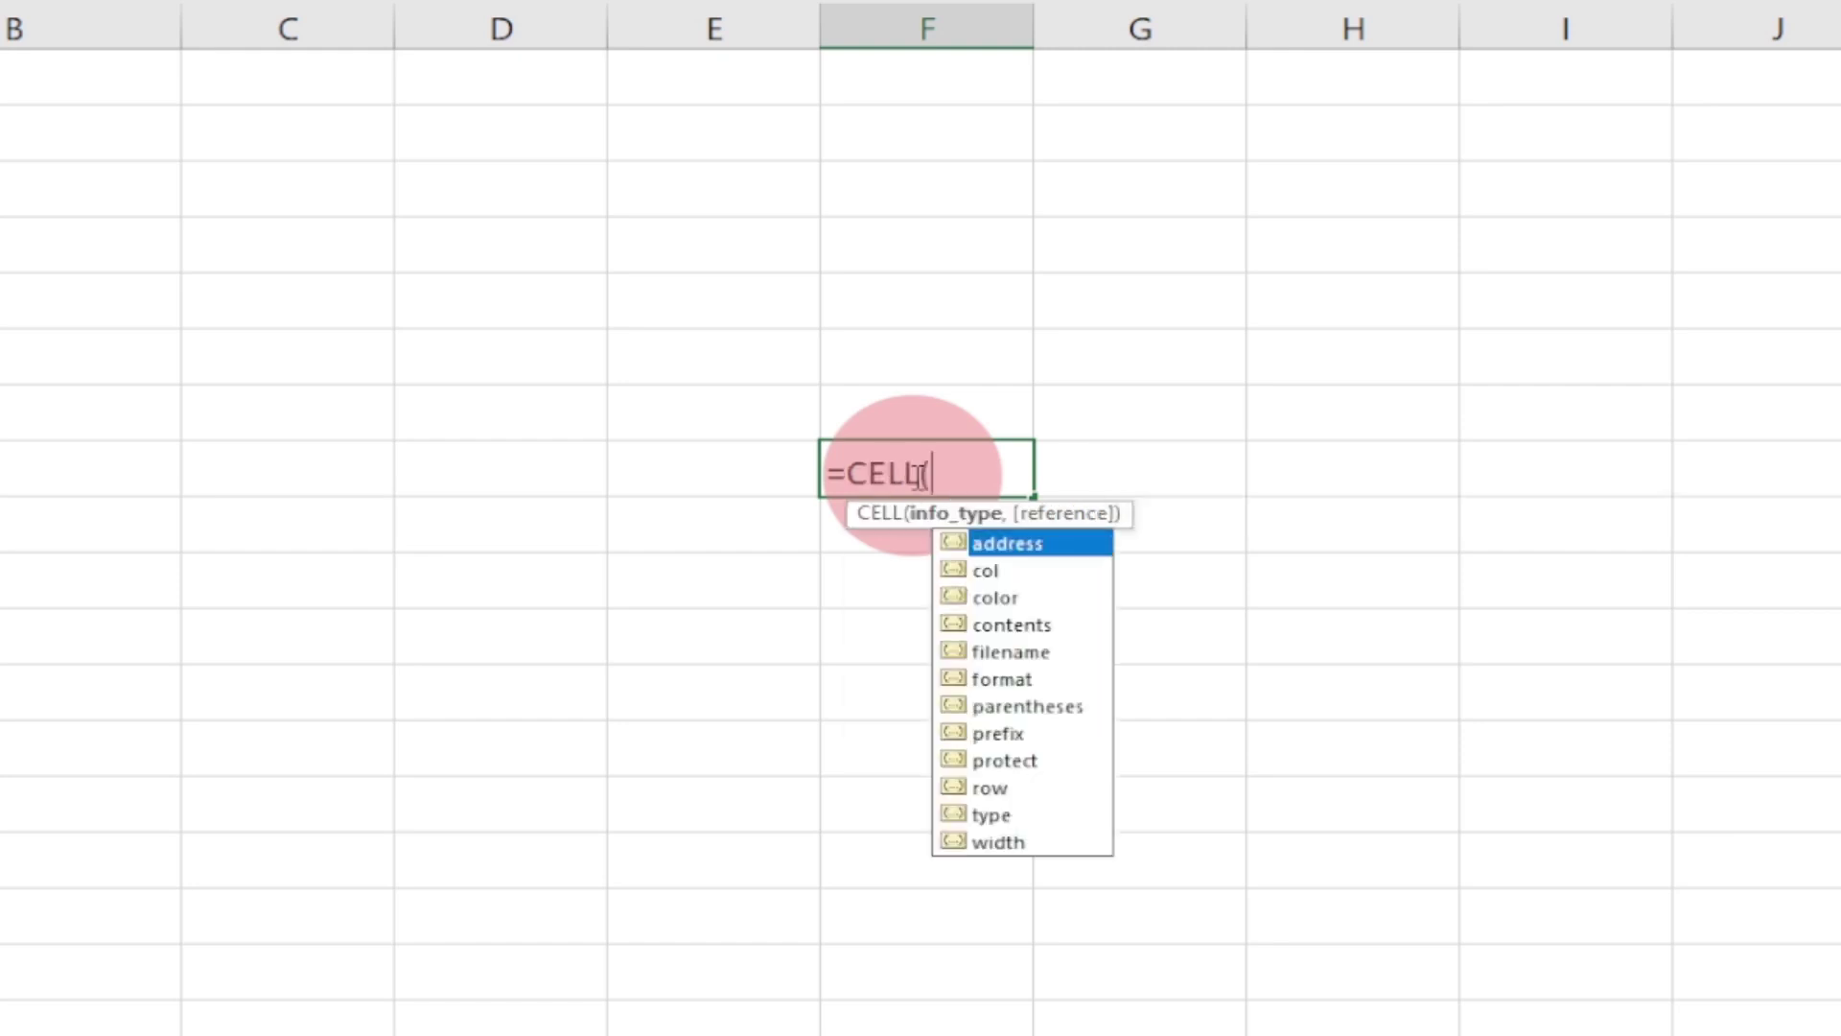
pyautogui.write('"')
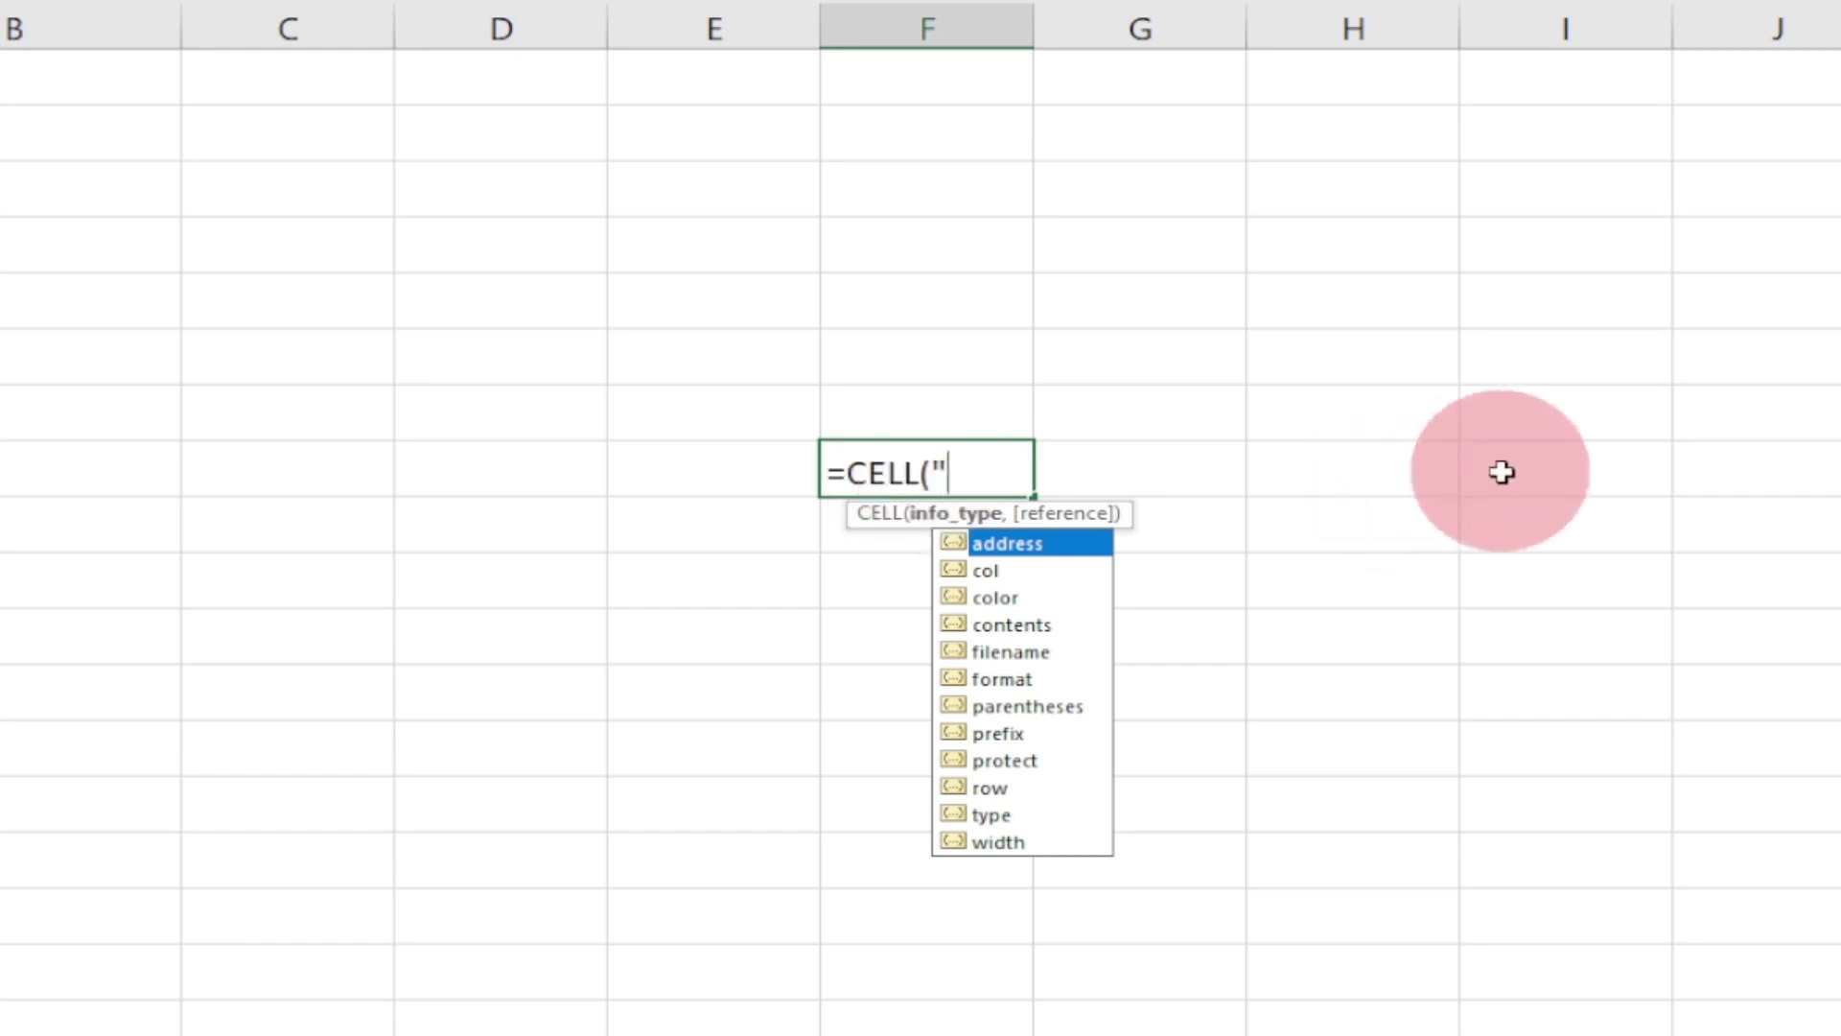
pyautogui.write('filen')
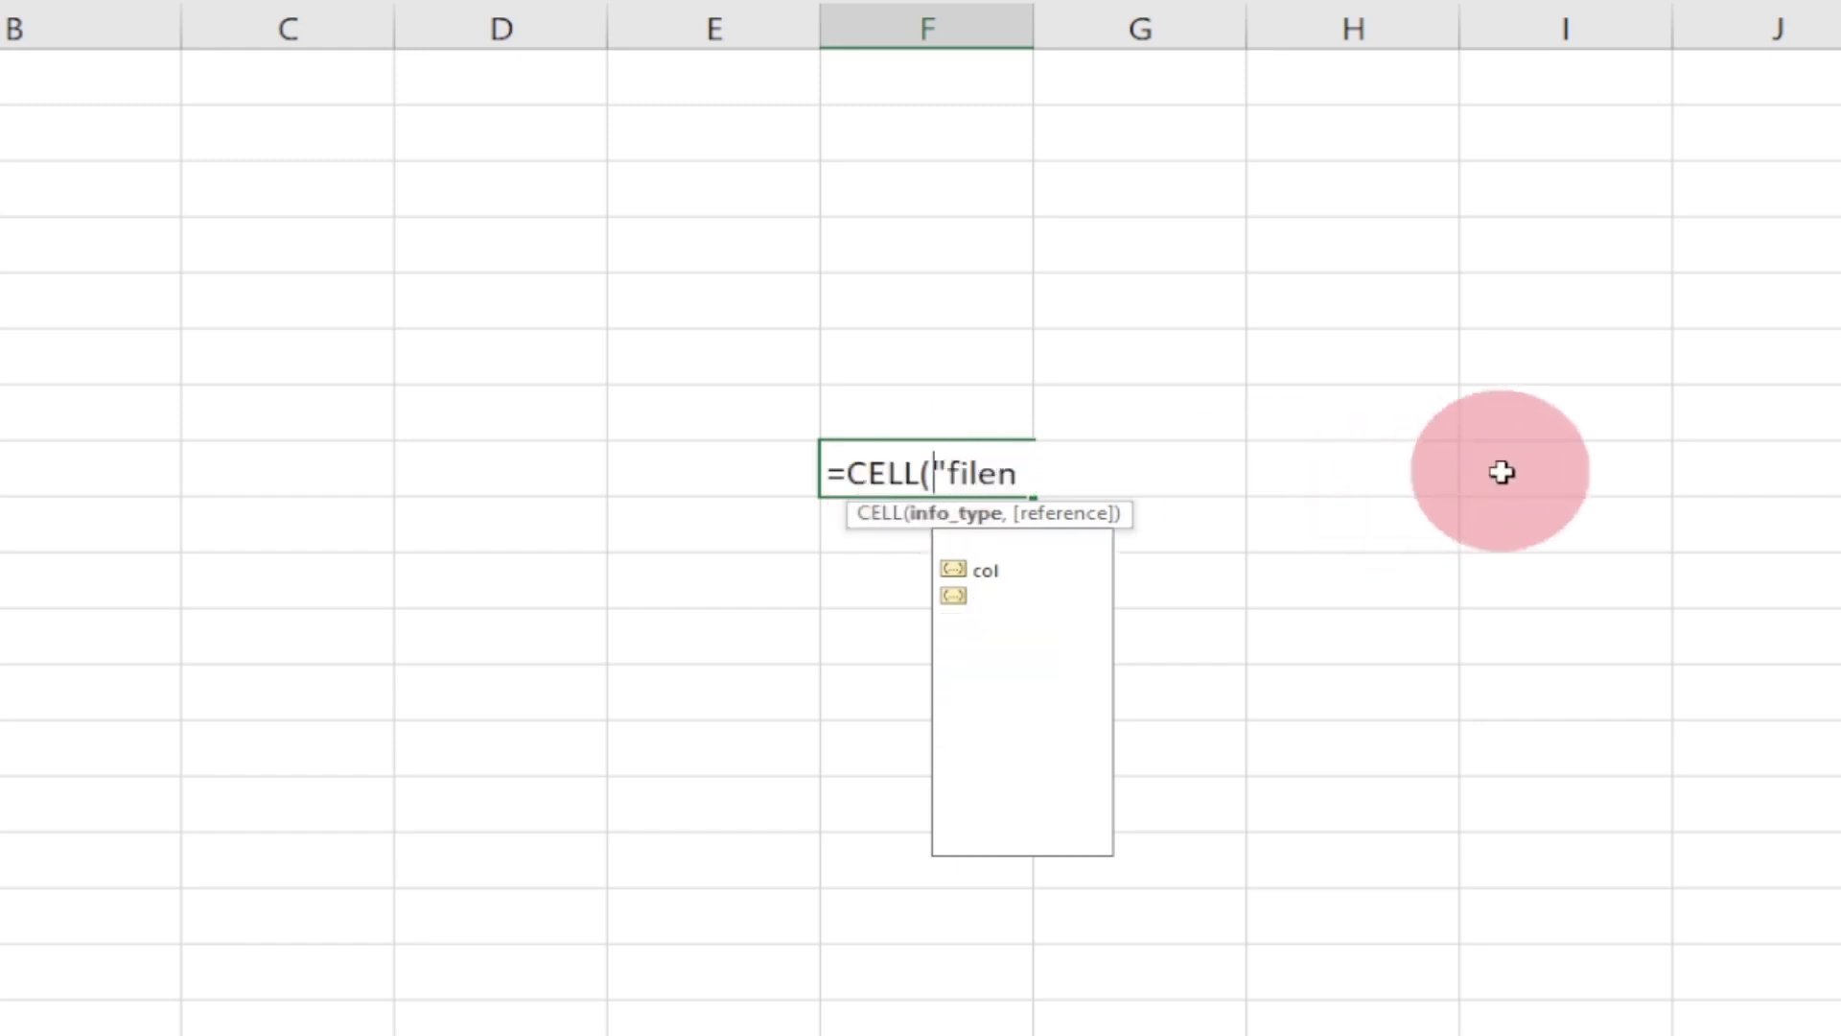
pyautogui.write('ame"')
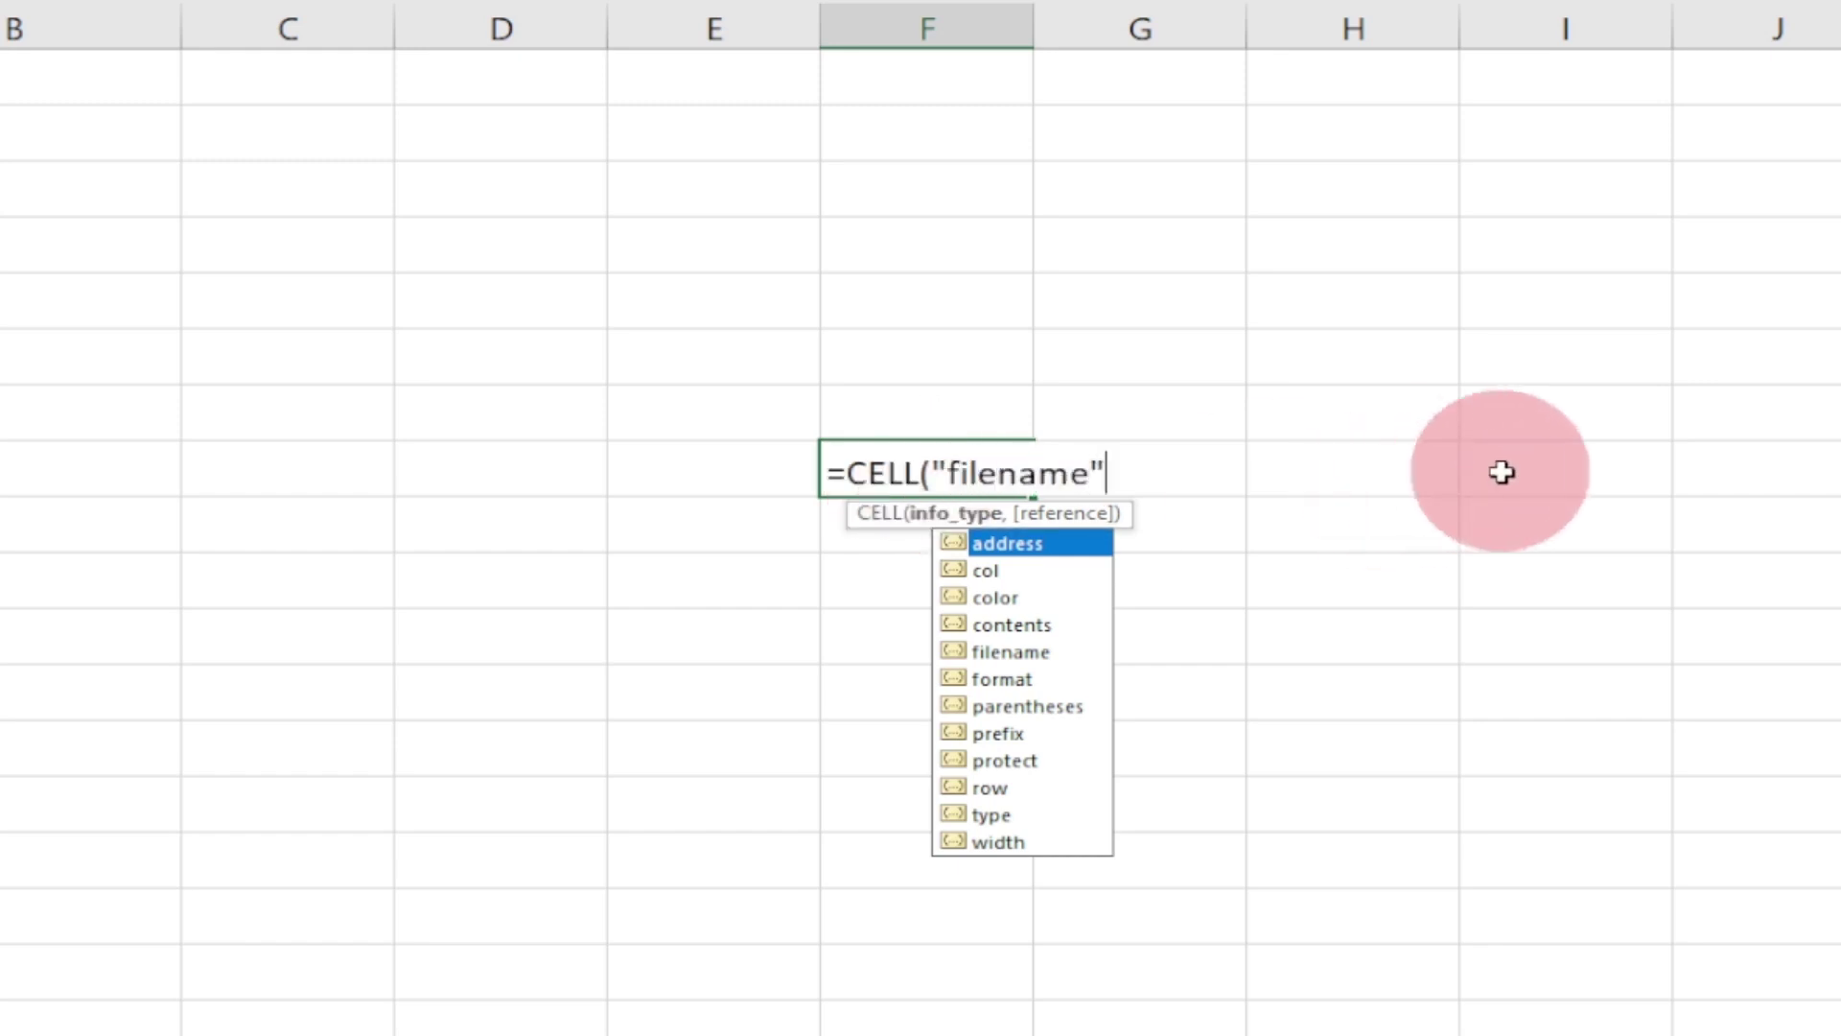
pyautogui.write(')')
pyautogui.press('Return')
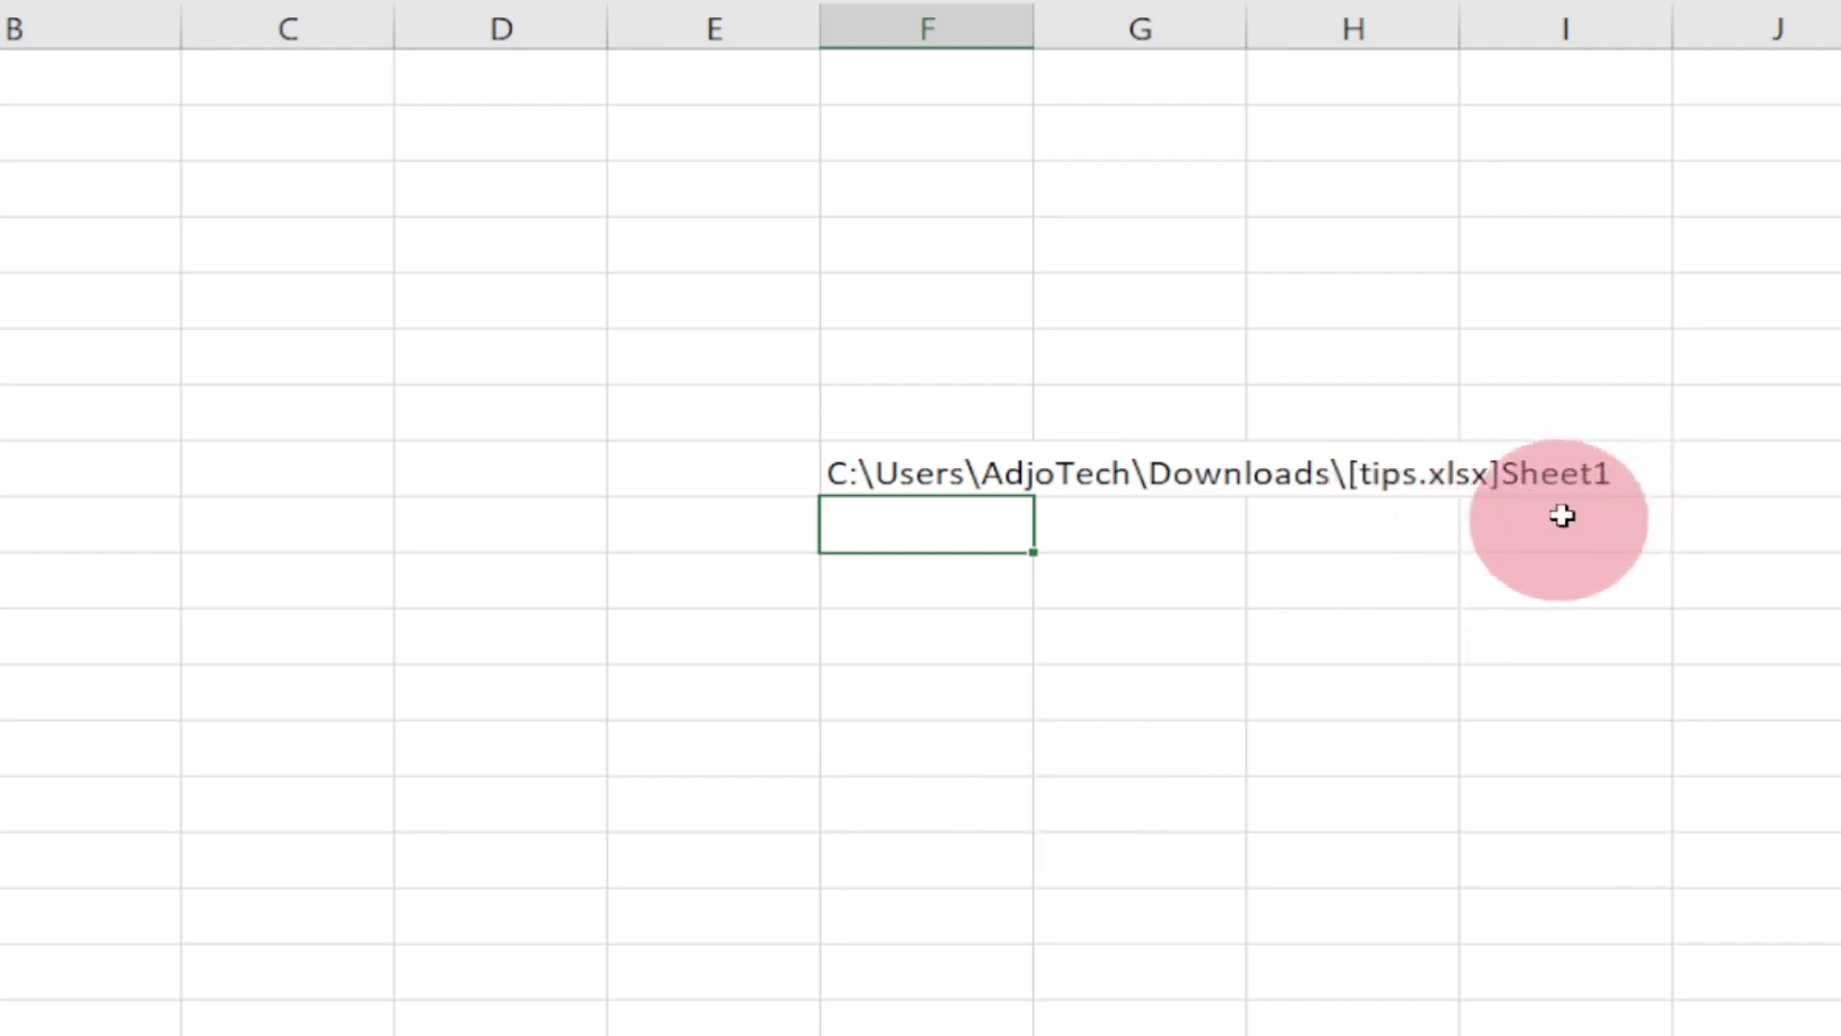
pyautogui.click(956, 451)
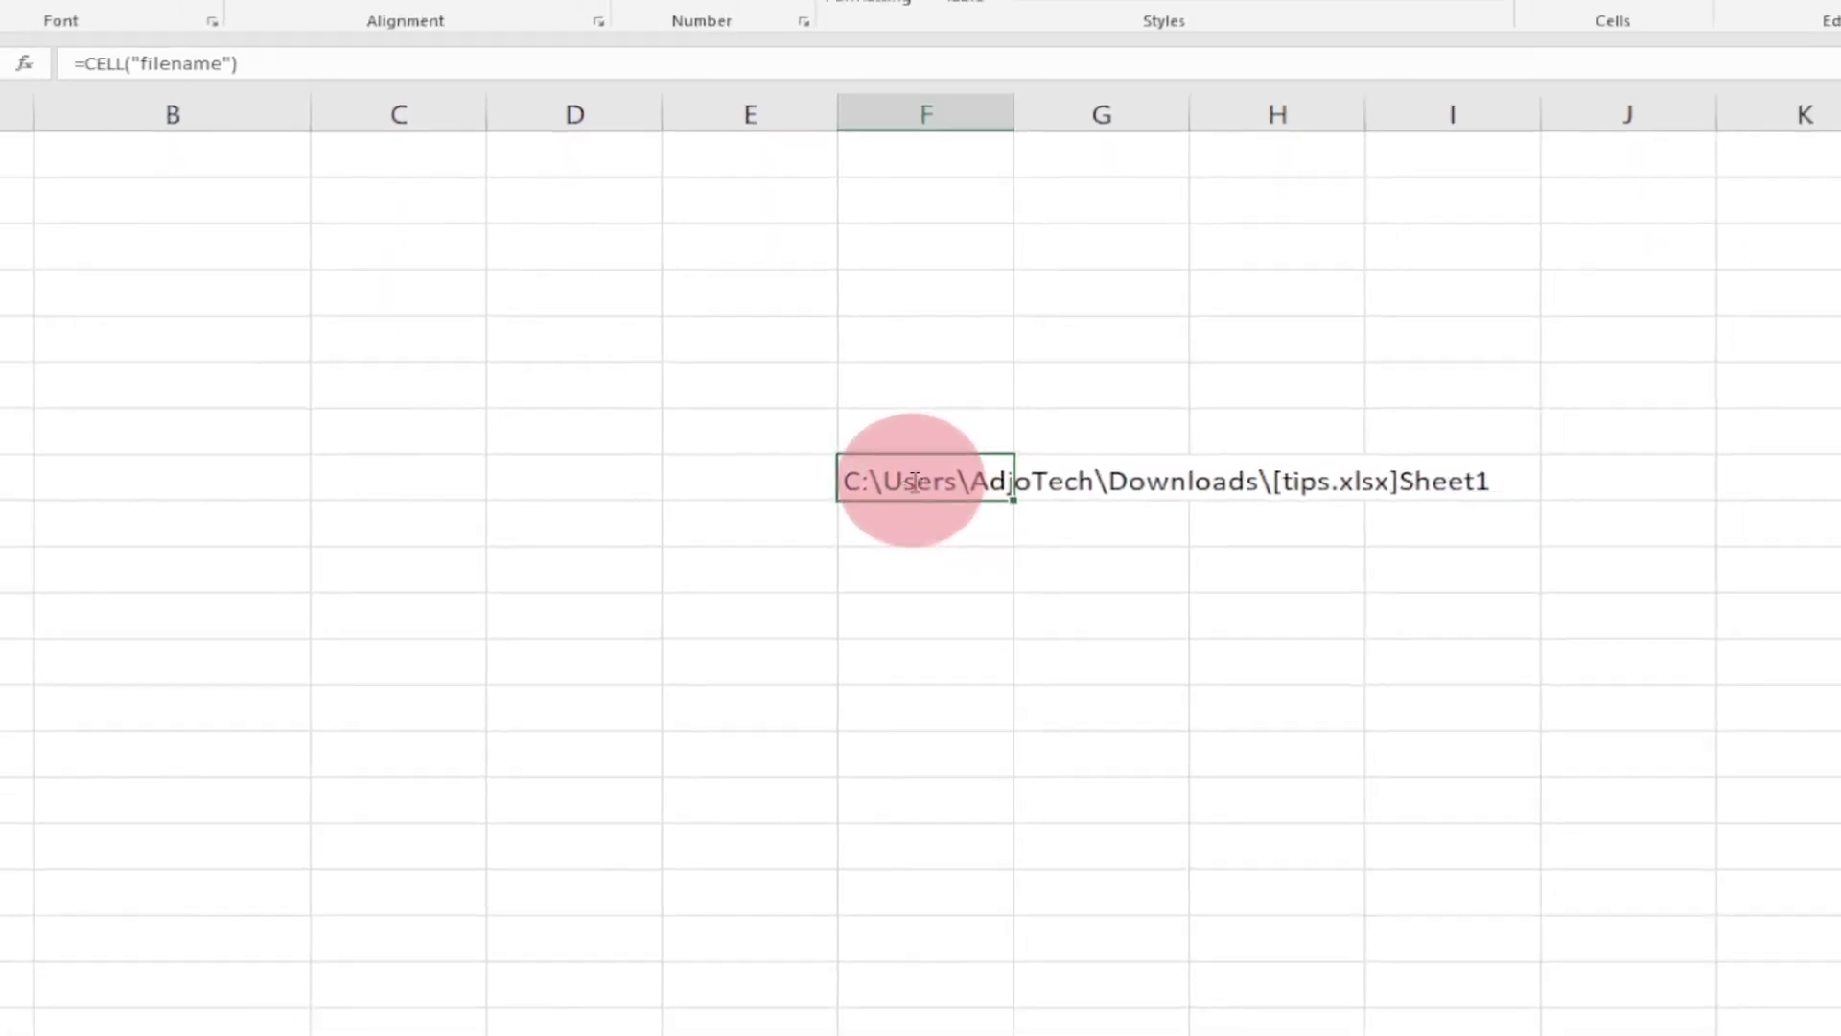
pyautogui.doubleClick(936, 475)
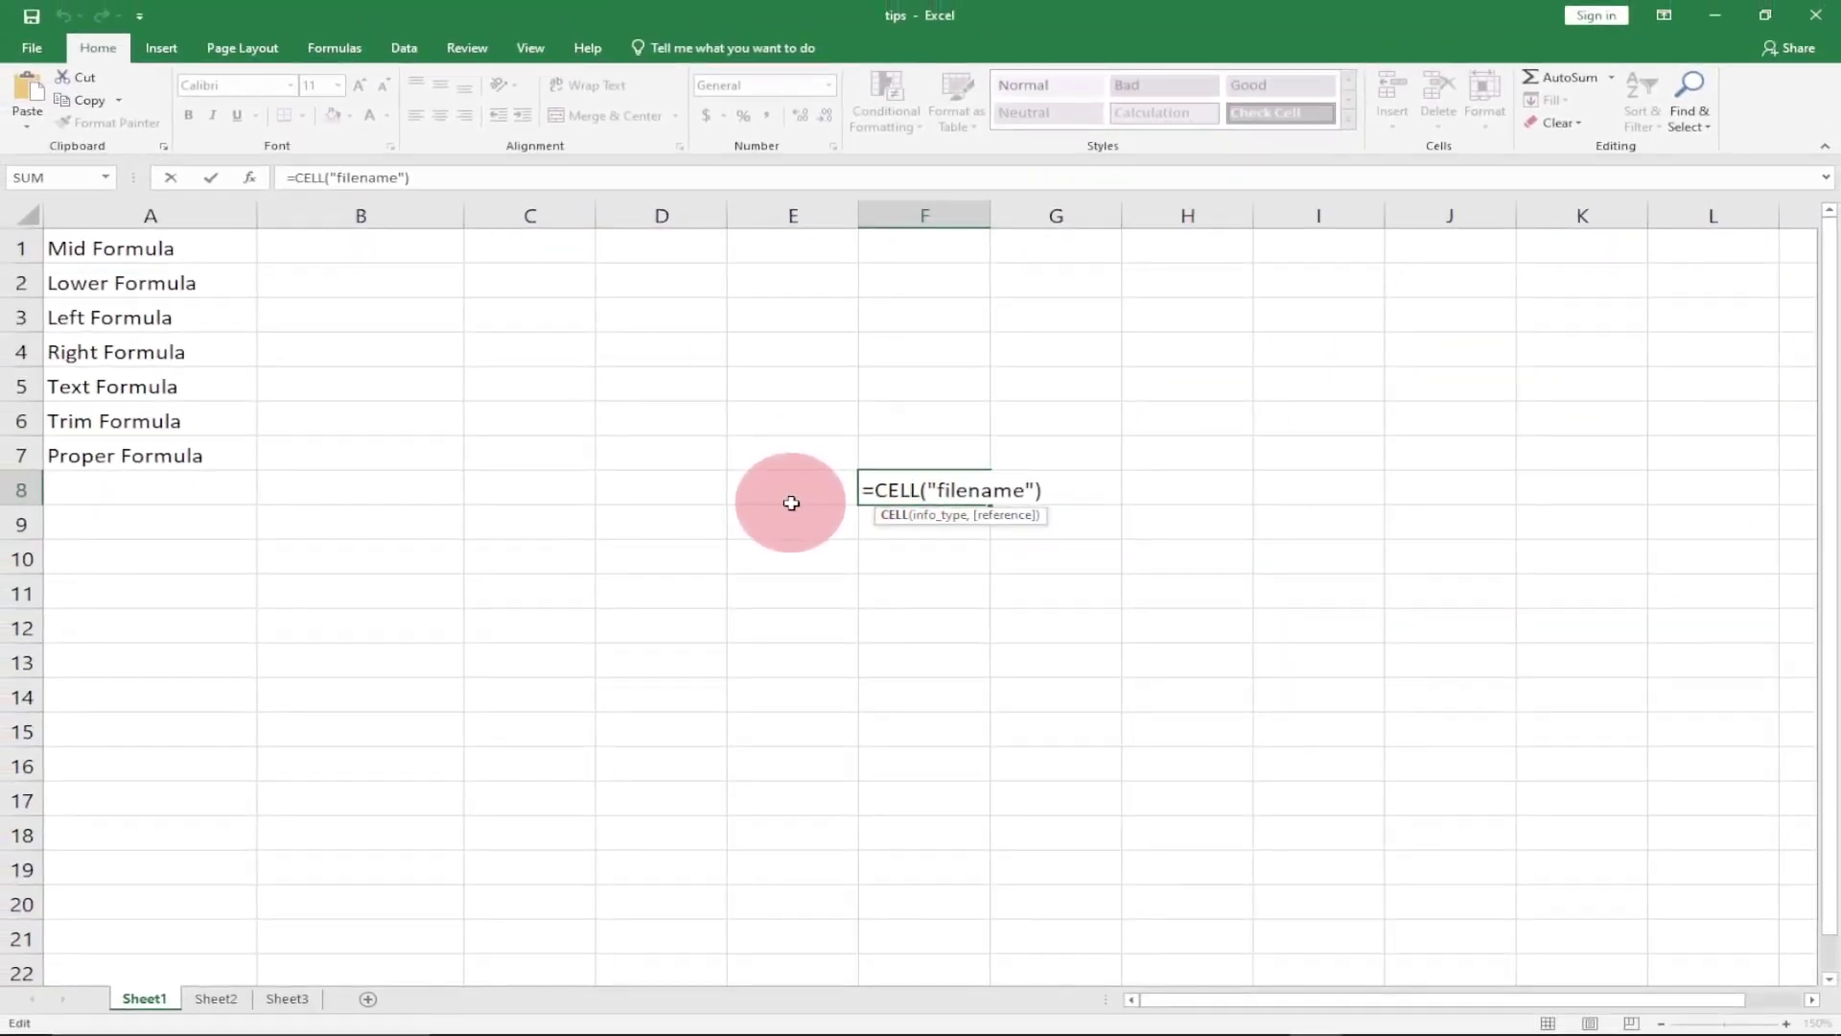
pyautogui.press('Return')
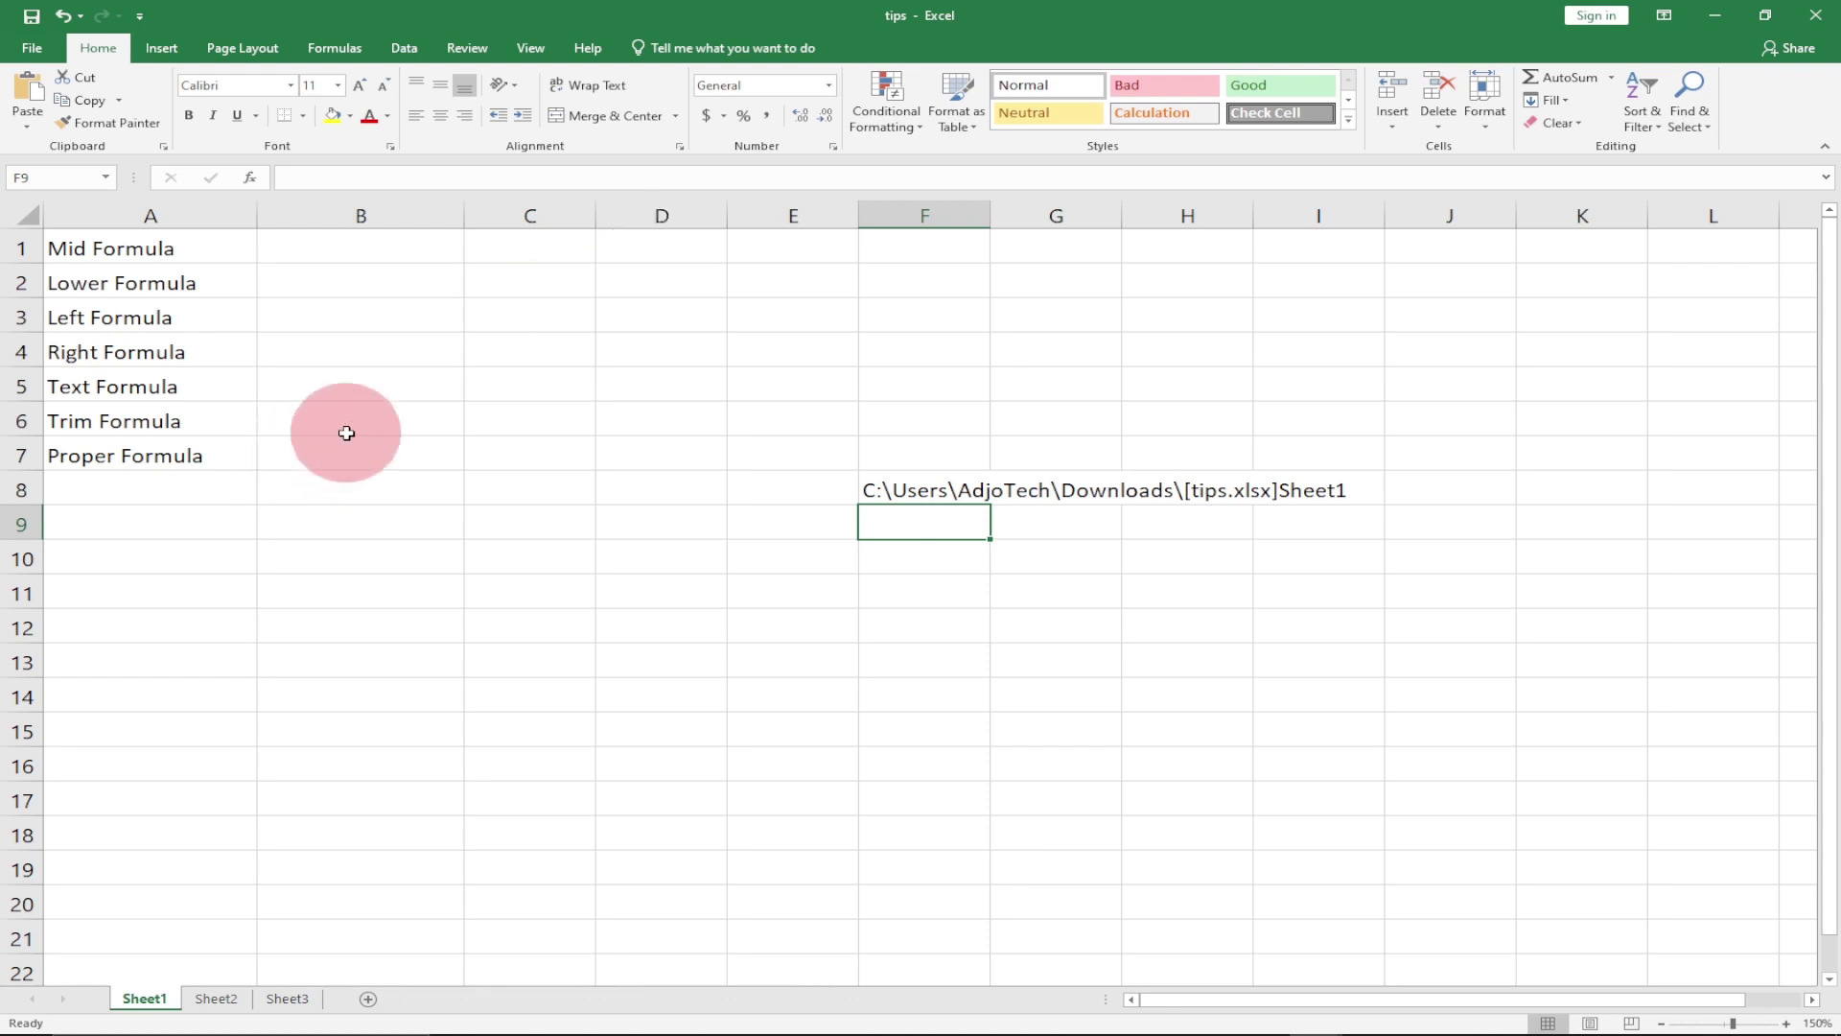
# Begin a SUBSTITUTE formula in B1 that takes A1 as its text.
pyautogui.click(327, 252)
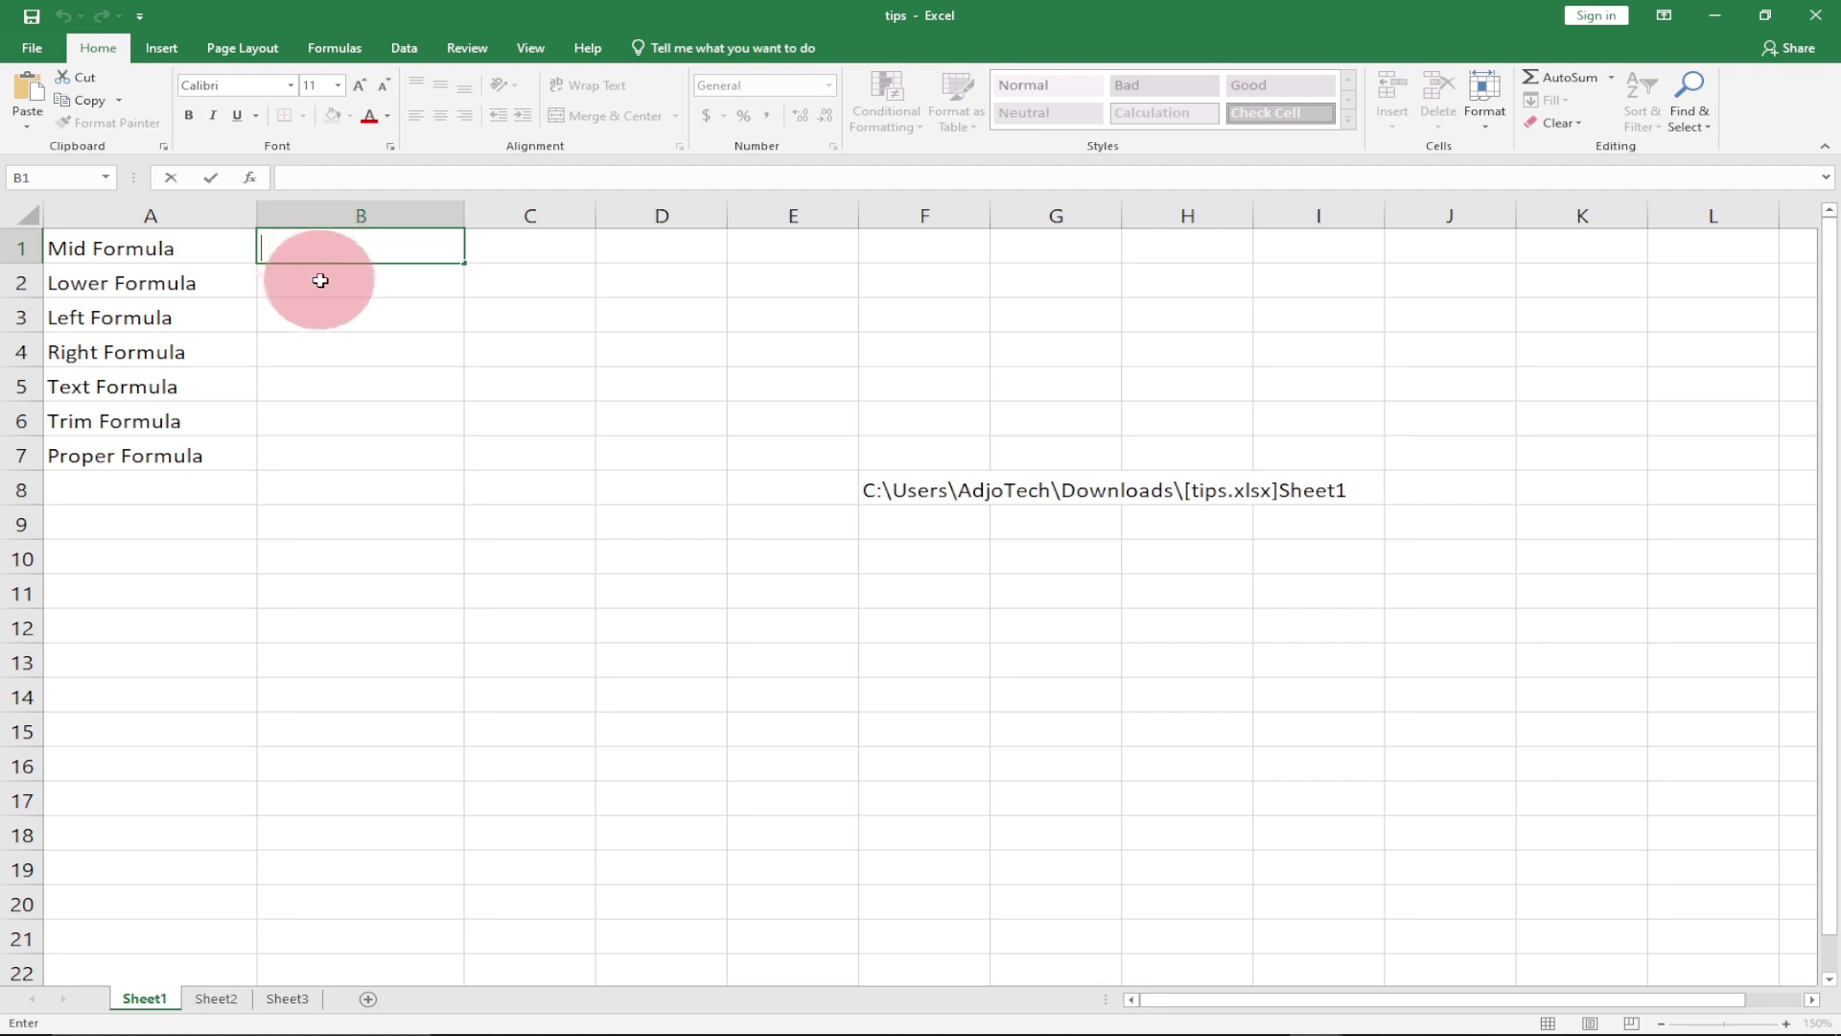
pyautogui.press('Return')
pyautogui.click(319, 249)
pyautogui.write('=su')
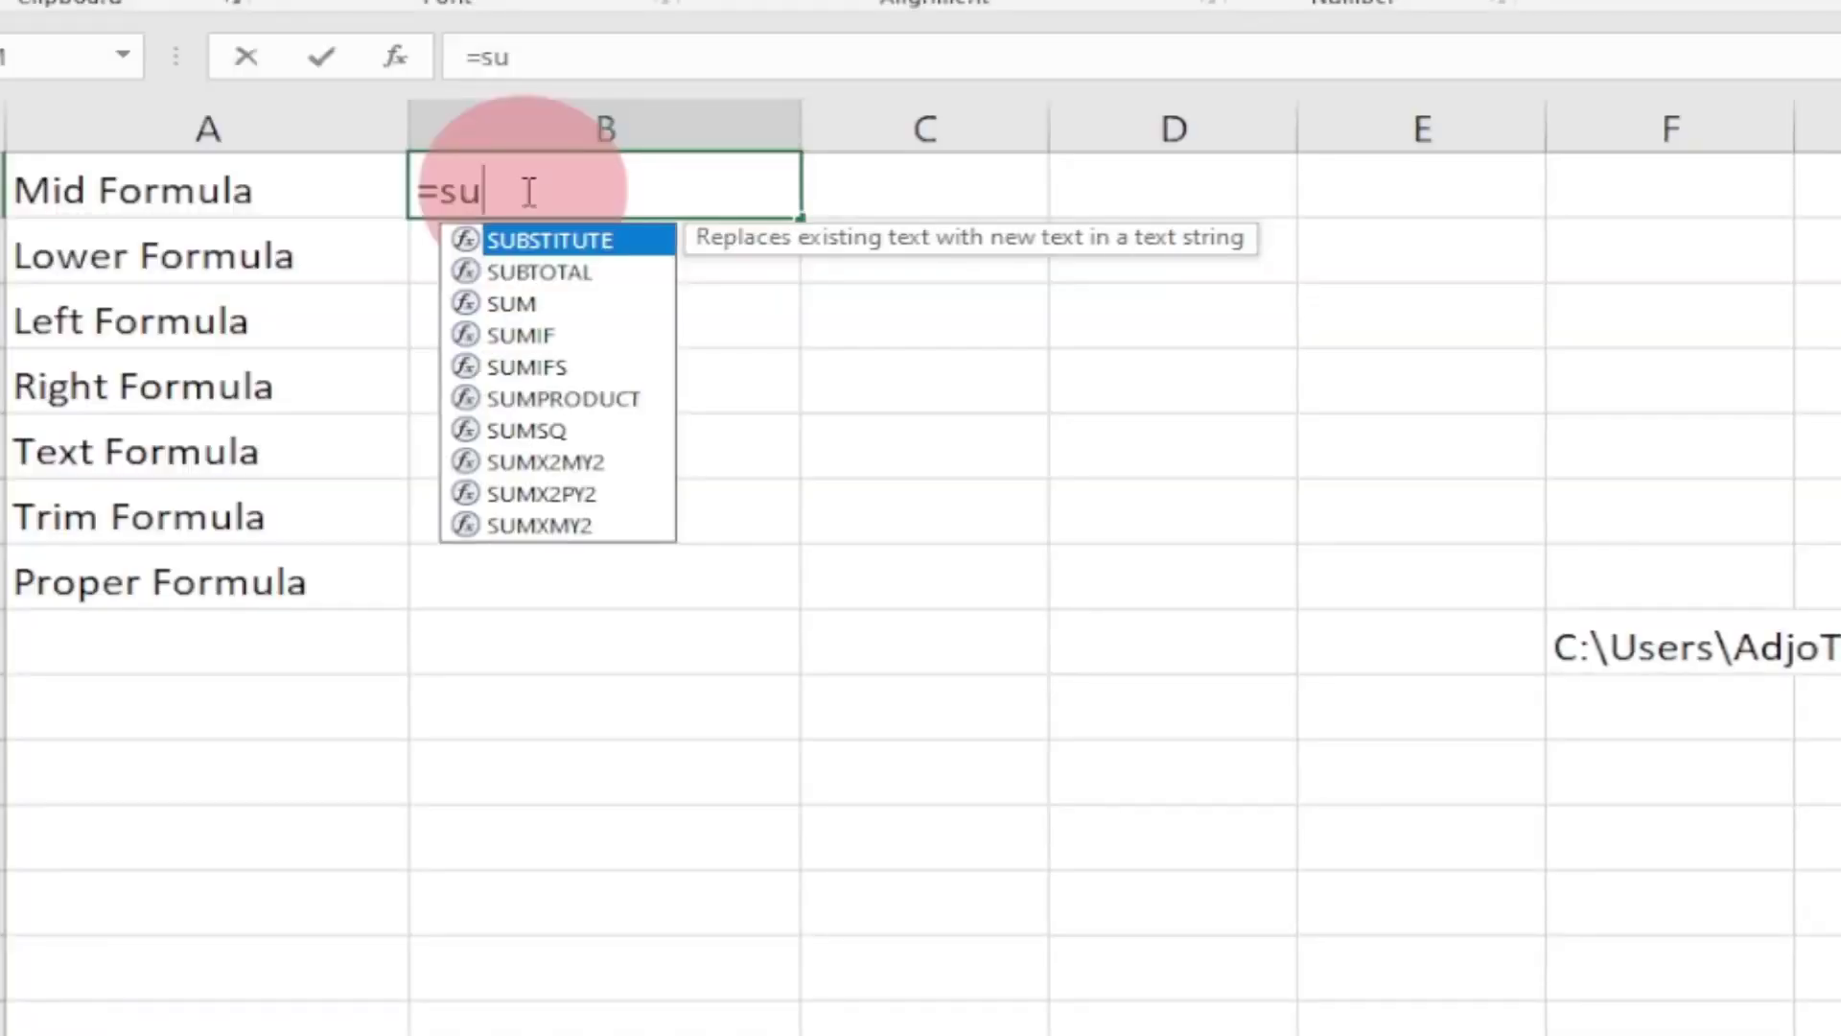
pyautogui.press('Tab')
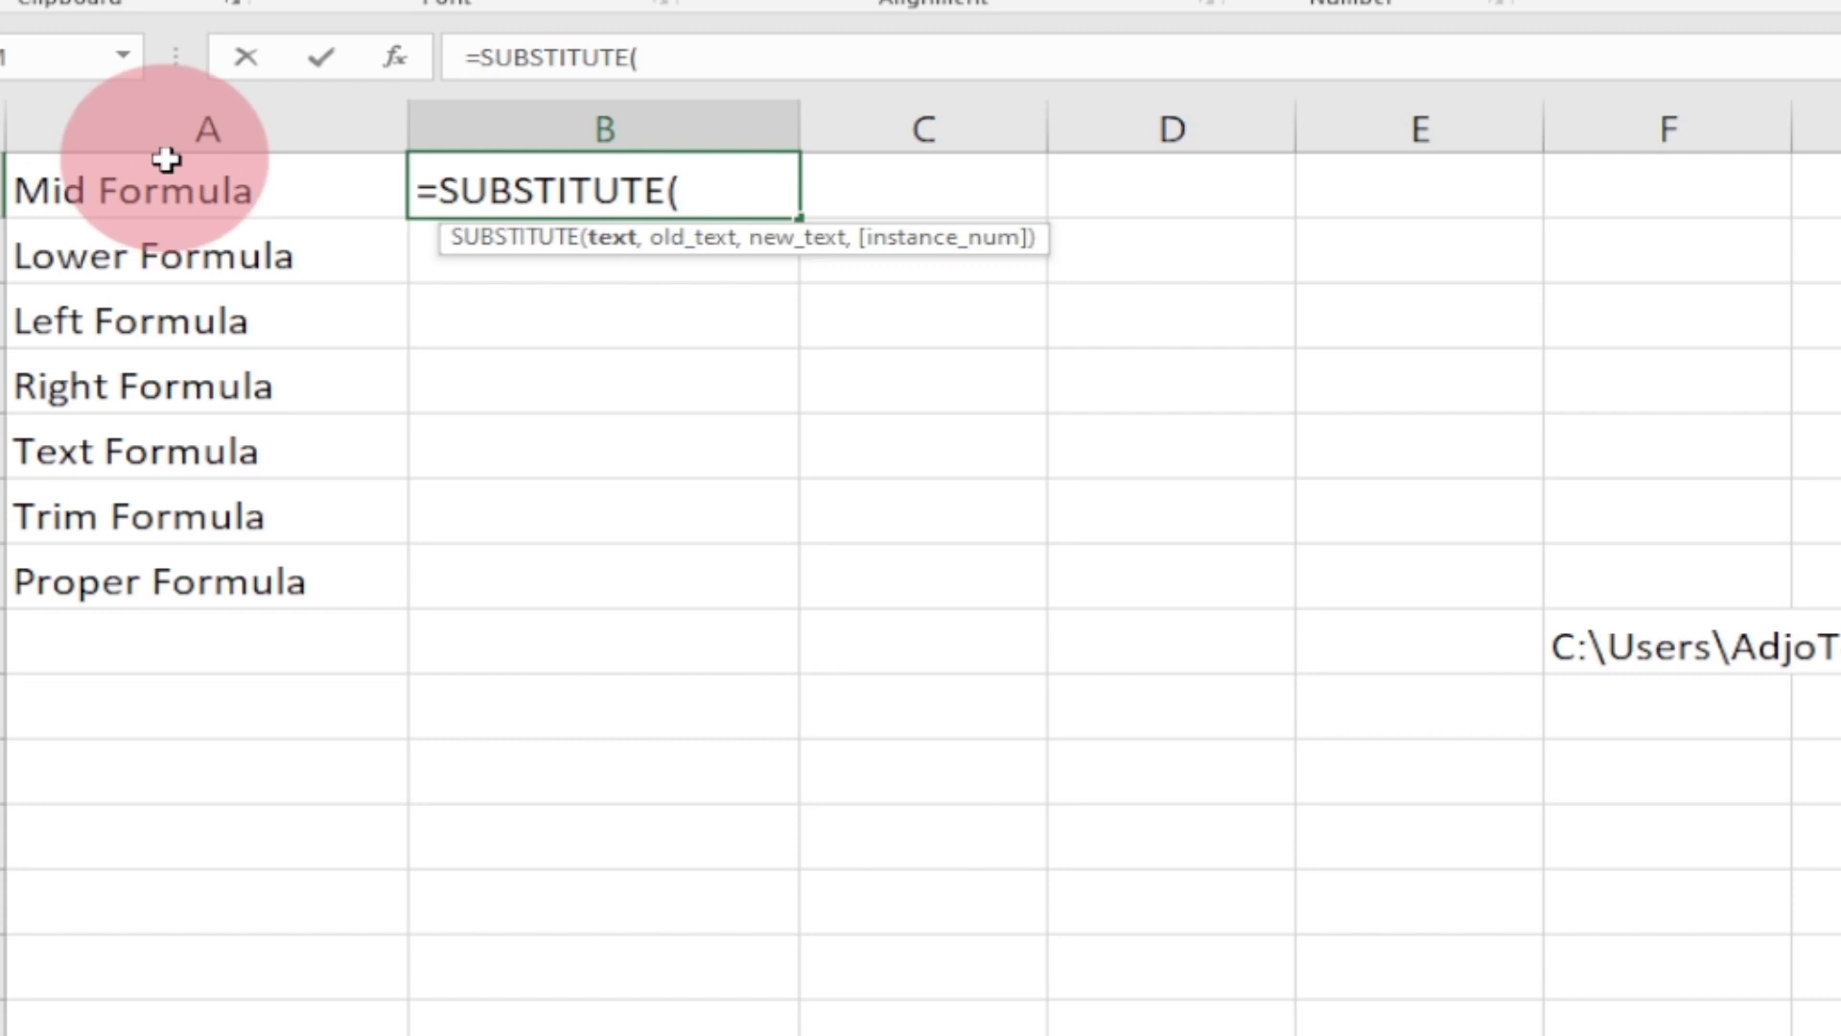
pyautogui.click(223, 190)
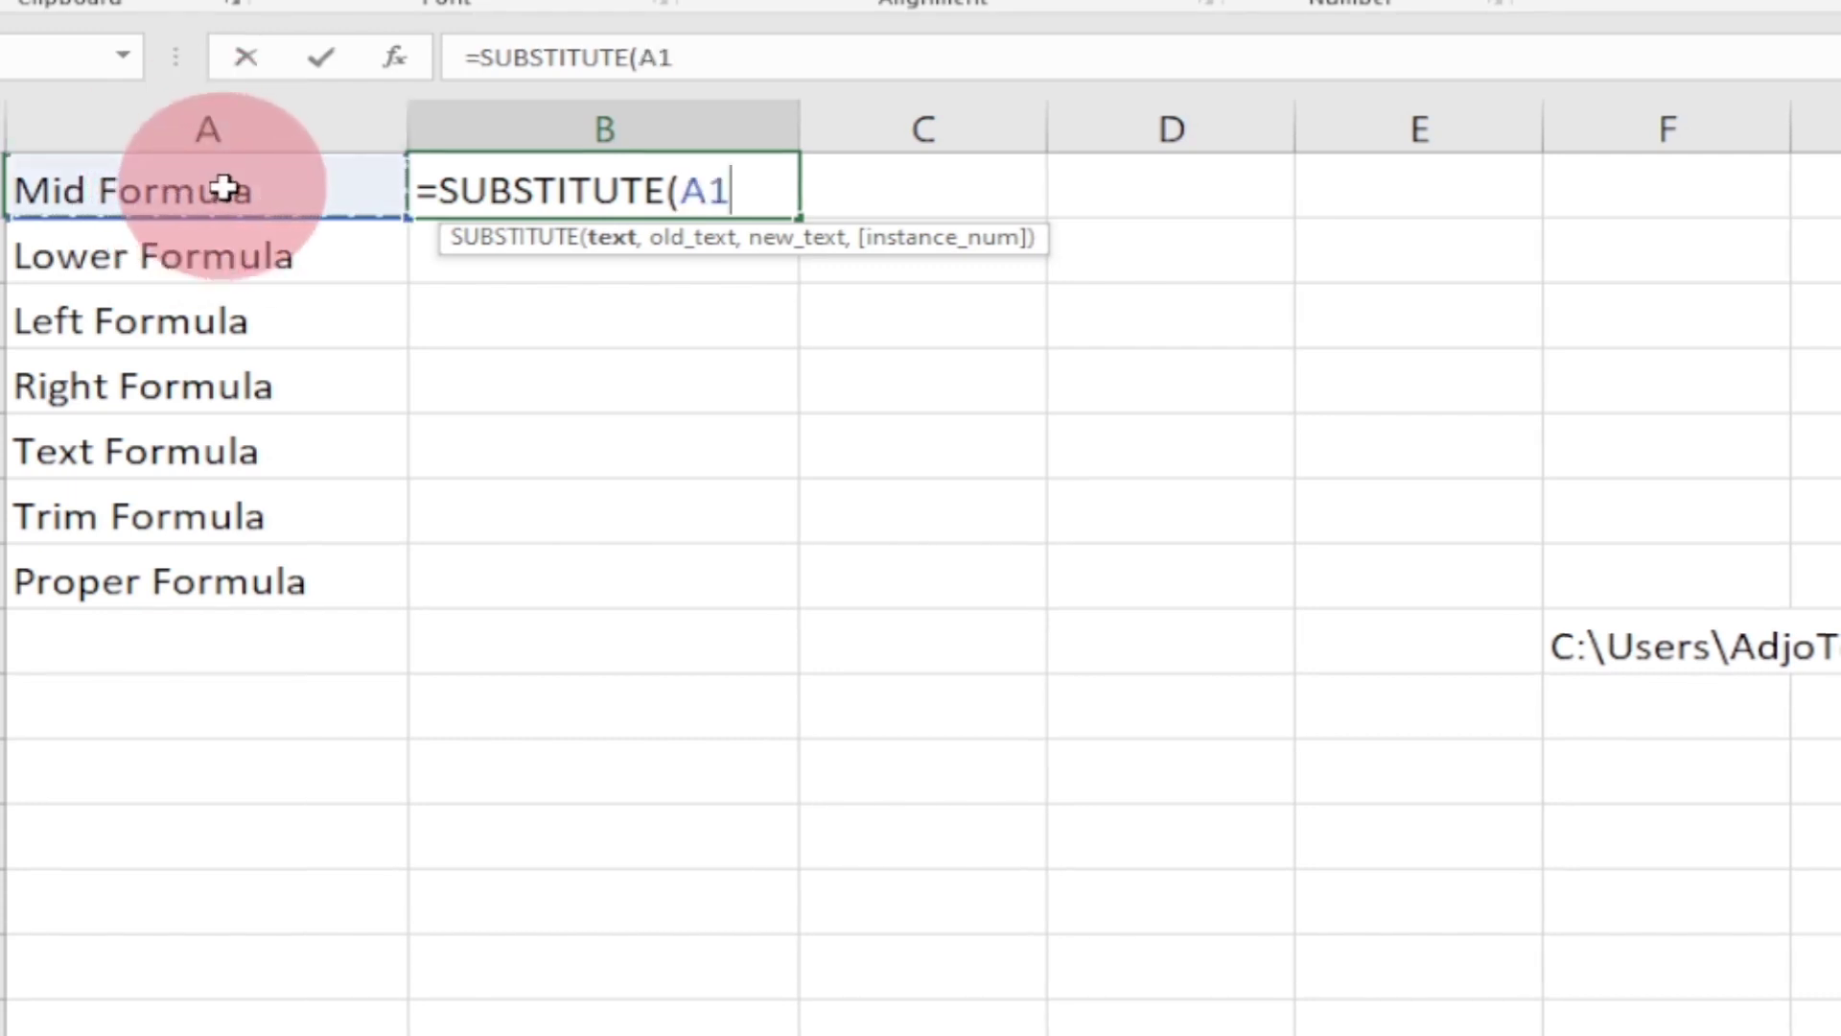
# Finish it with "Formula" replaced by "Function" so B1 reads Mid Function.
pyautogui.write(',')
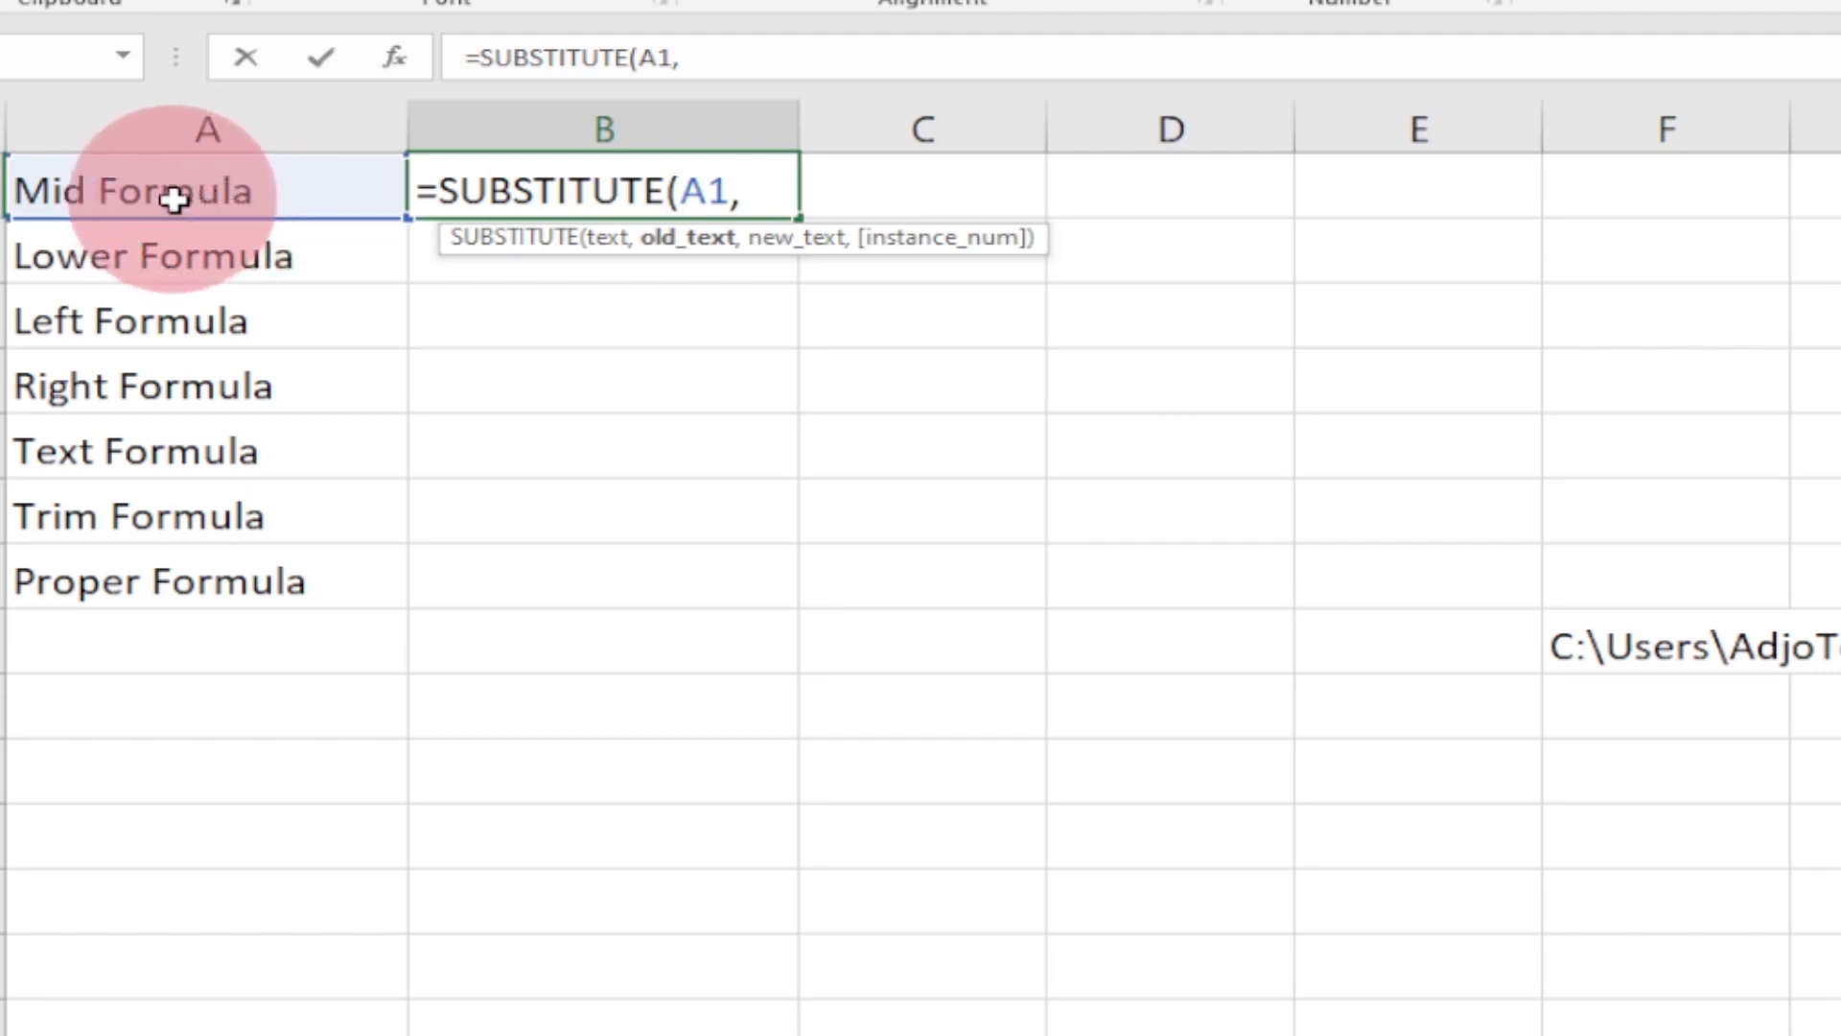
pyautogui.write('"')
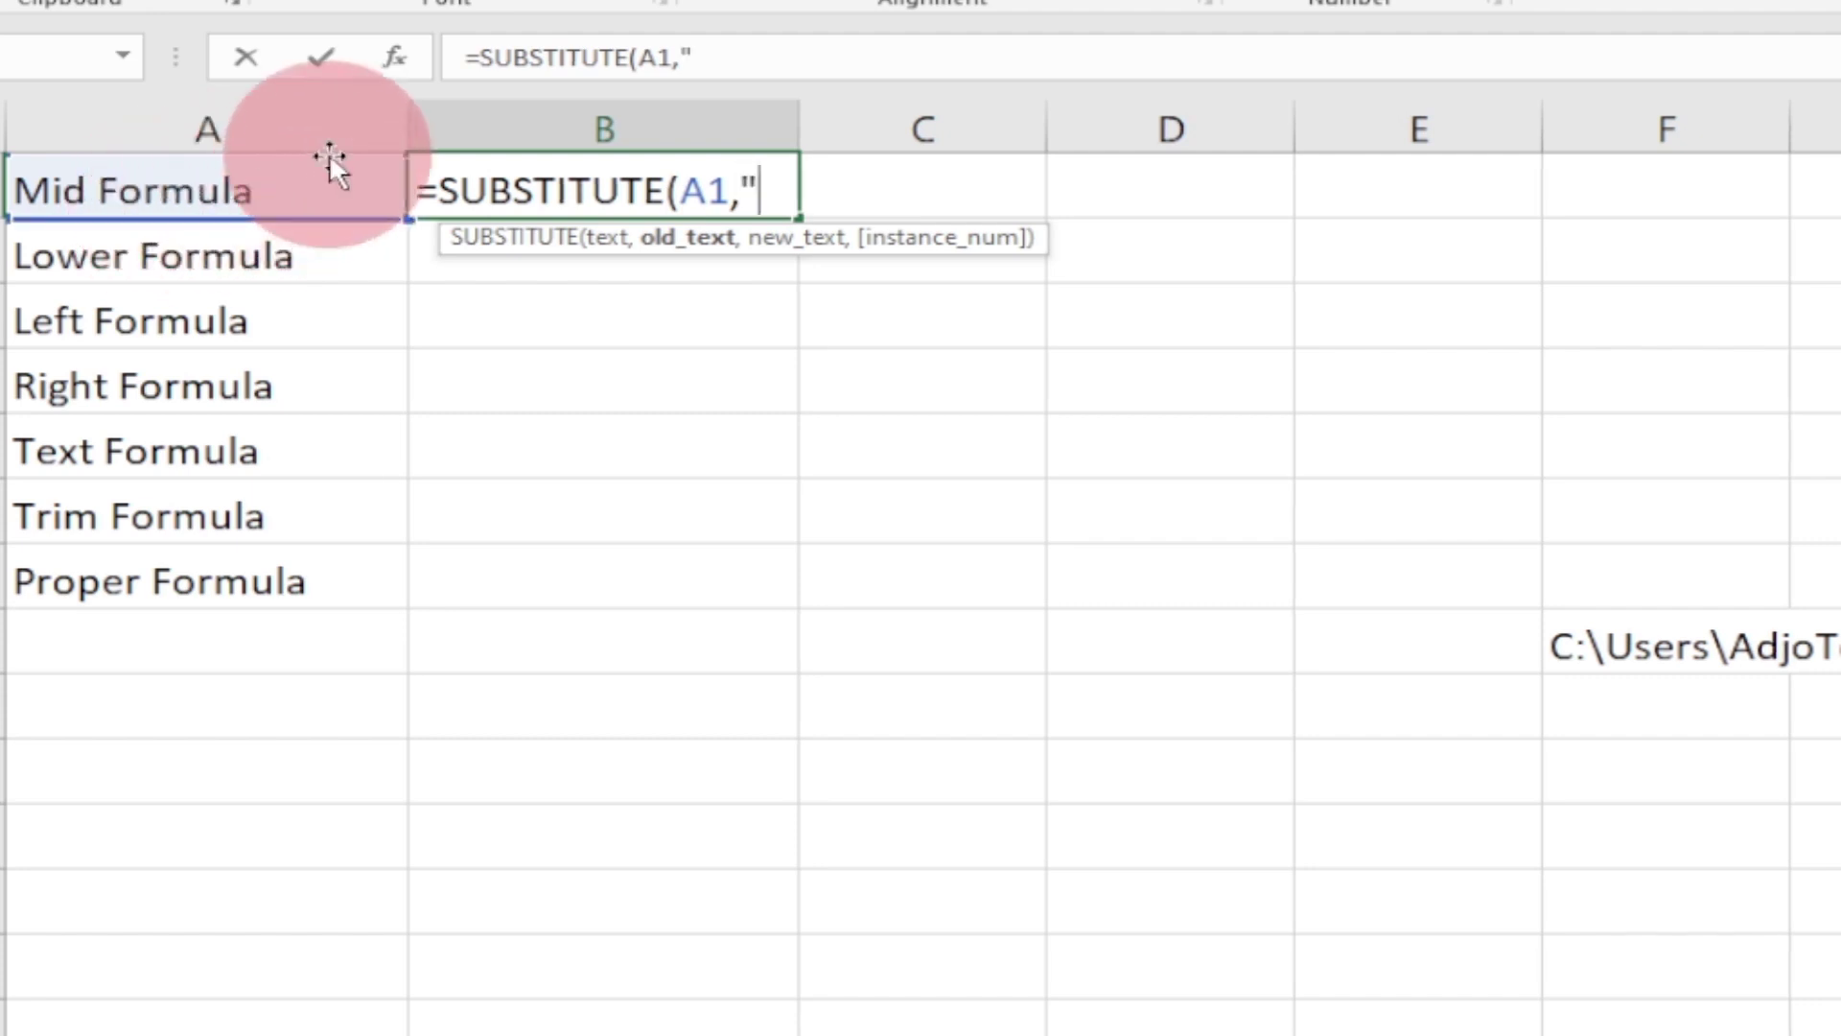
pyautogui.write('Fi')
pyautogui.press('BackSpace')
pyautogui.write('o')
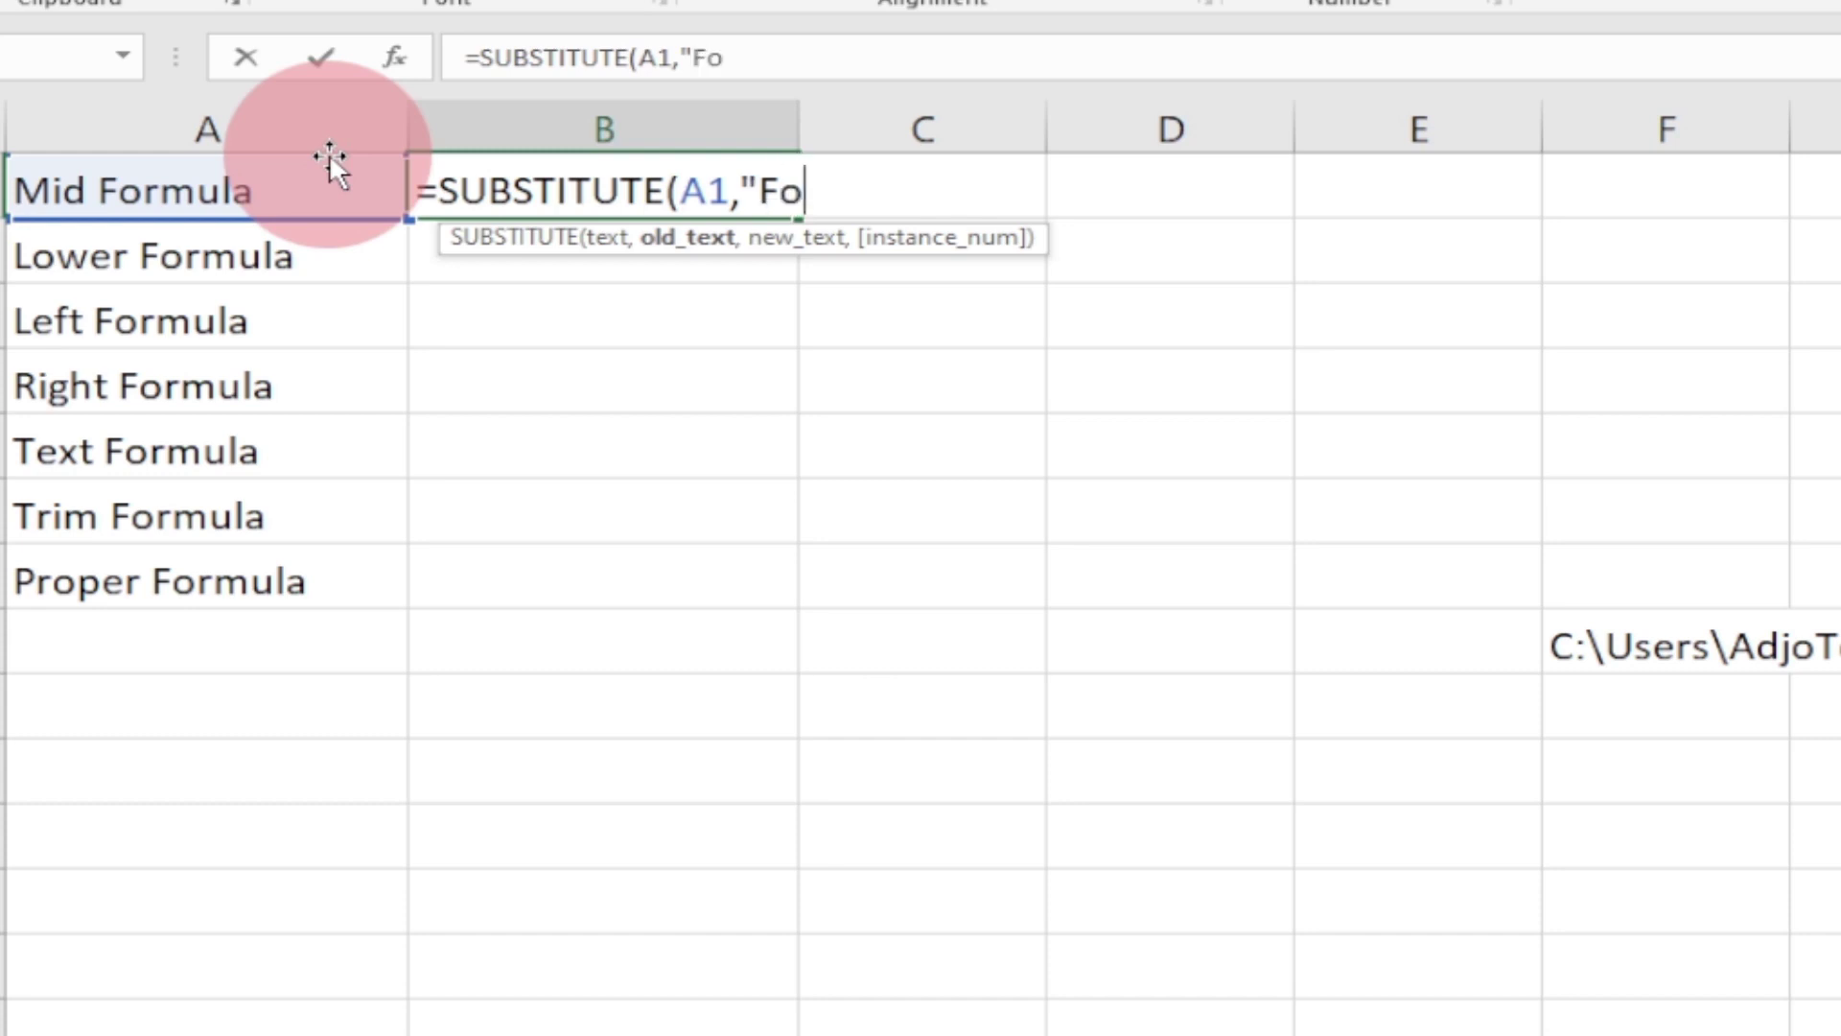
pyautogui.write('rmula",')
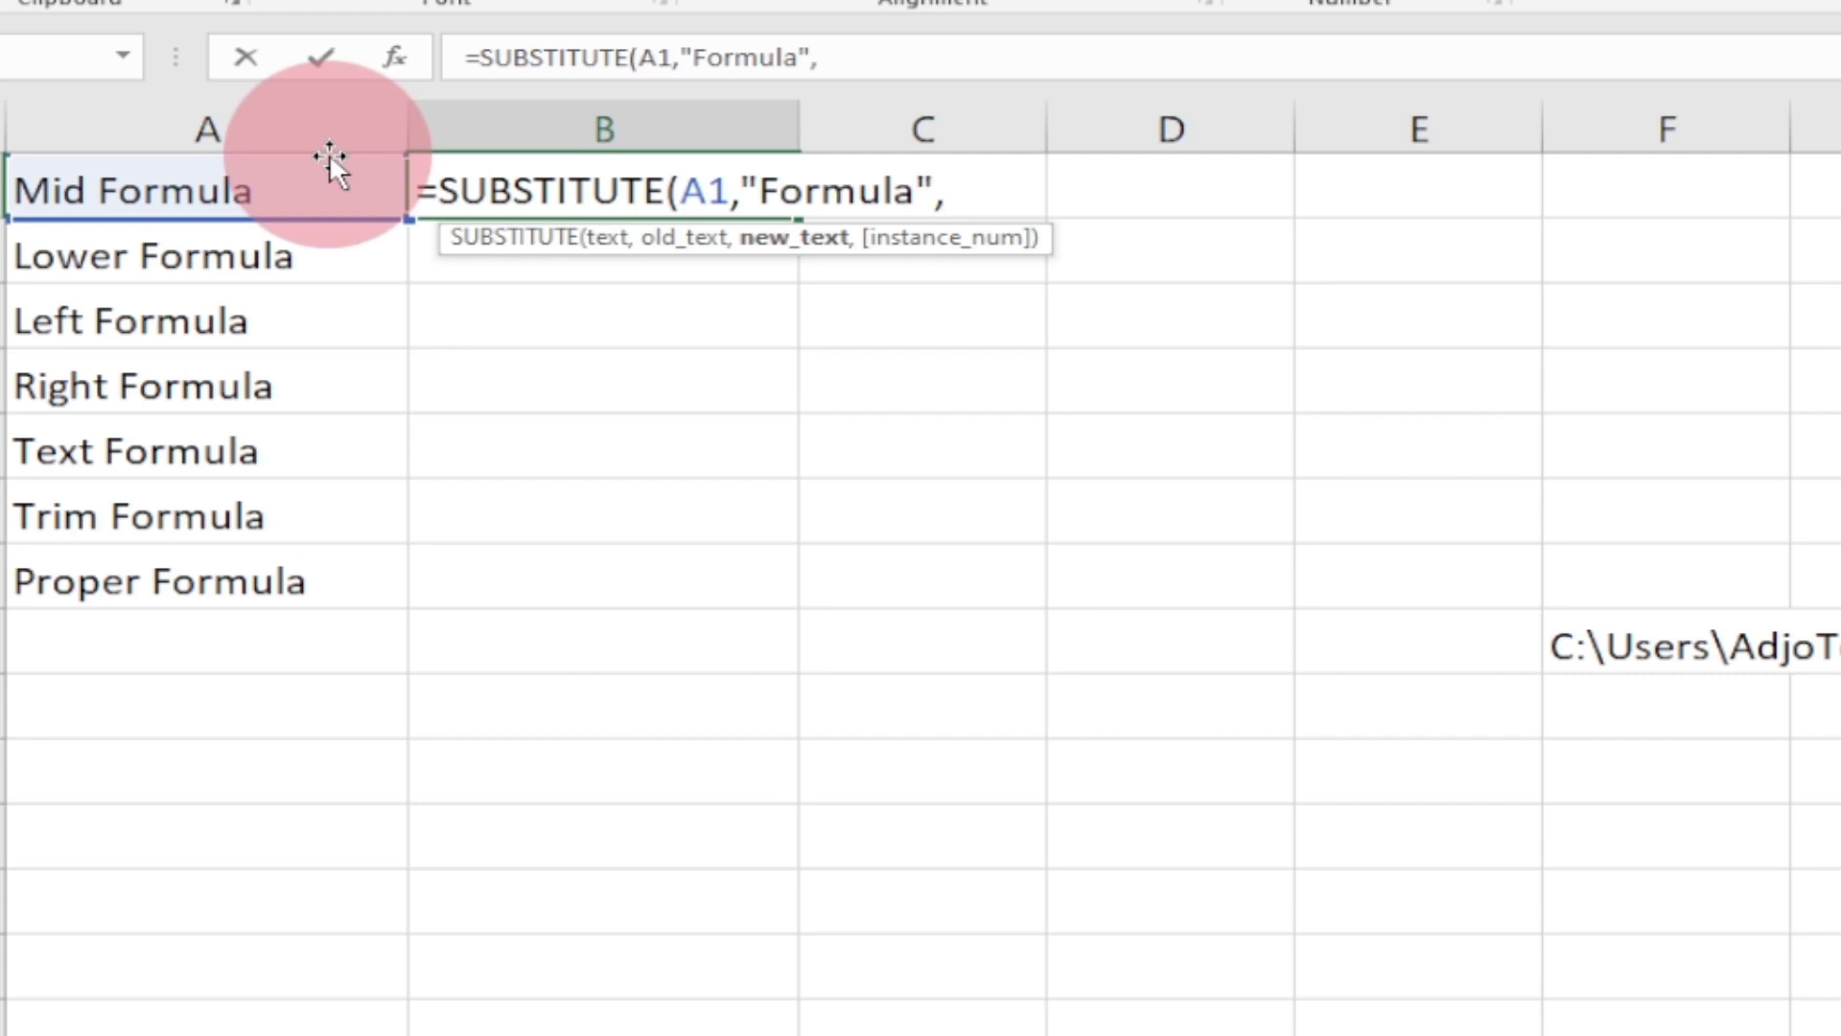
pyautogui.write('"')
pyautogui.write('Funxtion')
pyautogui.press('BackSpace')
pyautogui.press('BackSpace')
pyautogui.press('BackSpace')
pyautogui.press('BackSpace')
pyautogui.press('BackSpace')
pyautogui.write('ction')
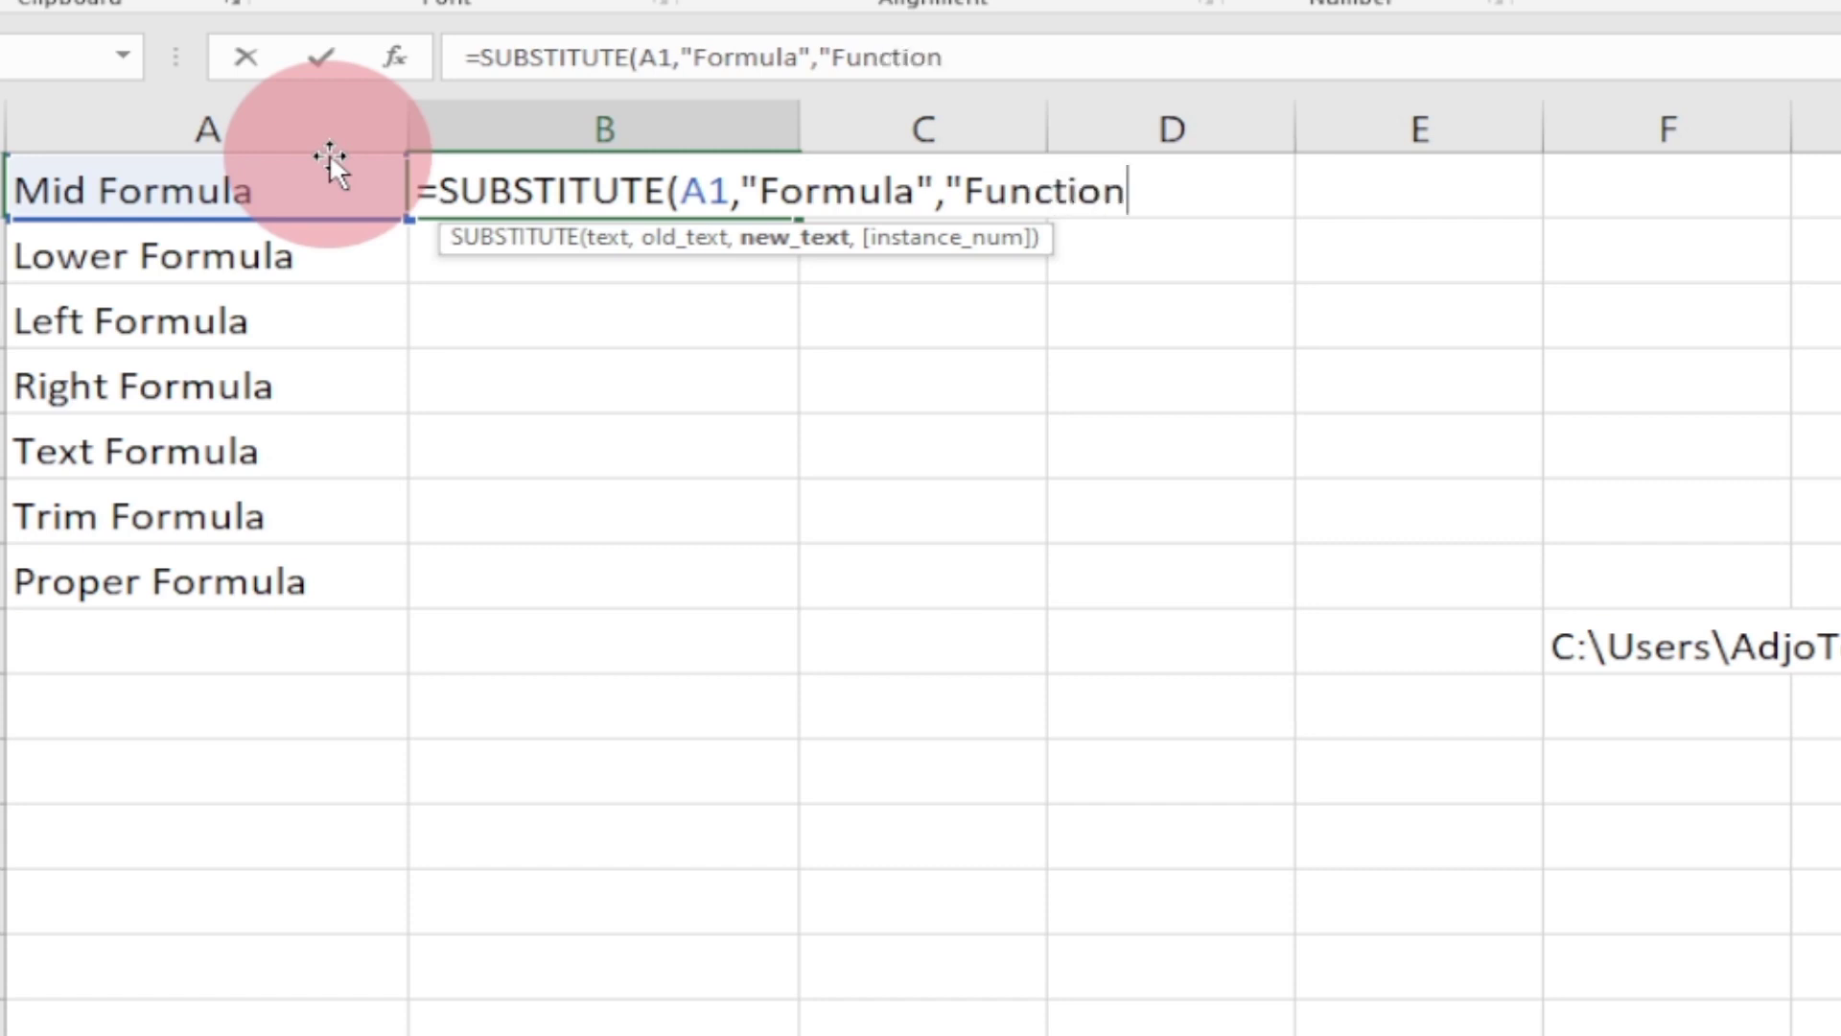
pyautogui.write(' )')
pyautogui.press('Return')
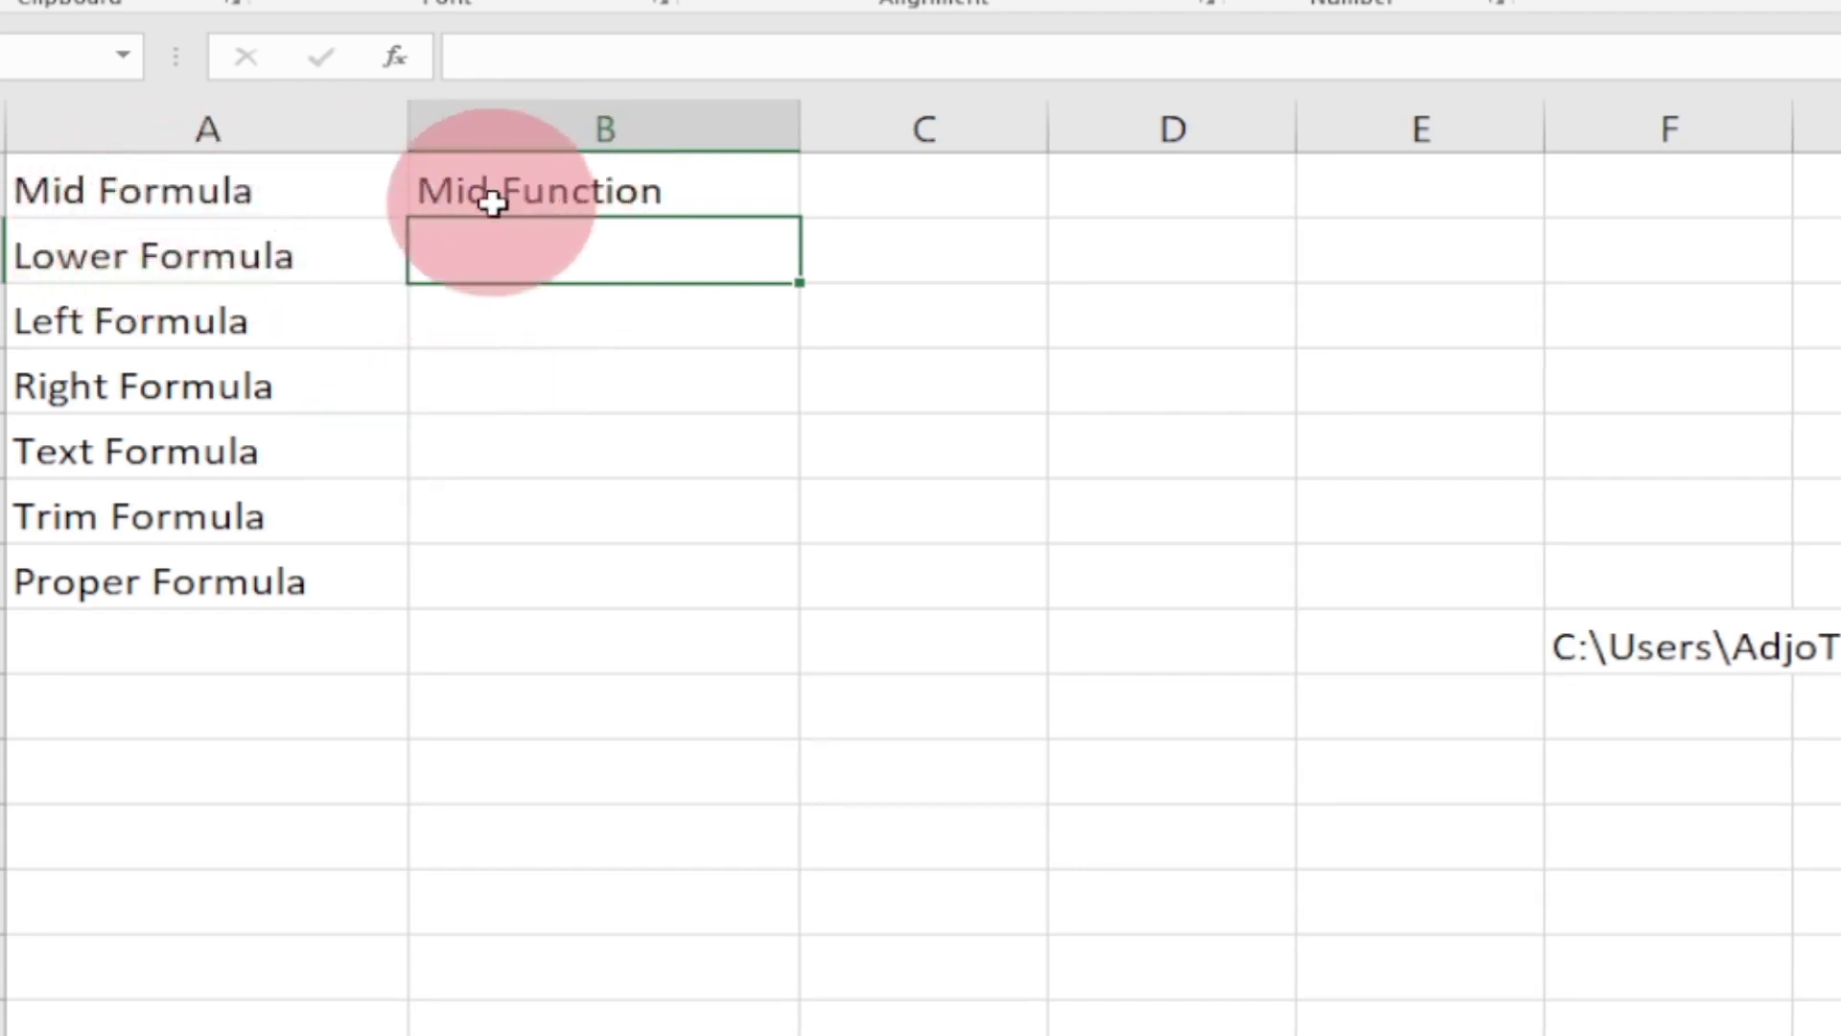
pyautogui.click(566, 190)
# Fill B1's SUBSTITUTE formula down to B7, giving Mid Function through Proper Function.
pyautogui.moveTo(799, 219); pyautogui.dragTo(778, 587)
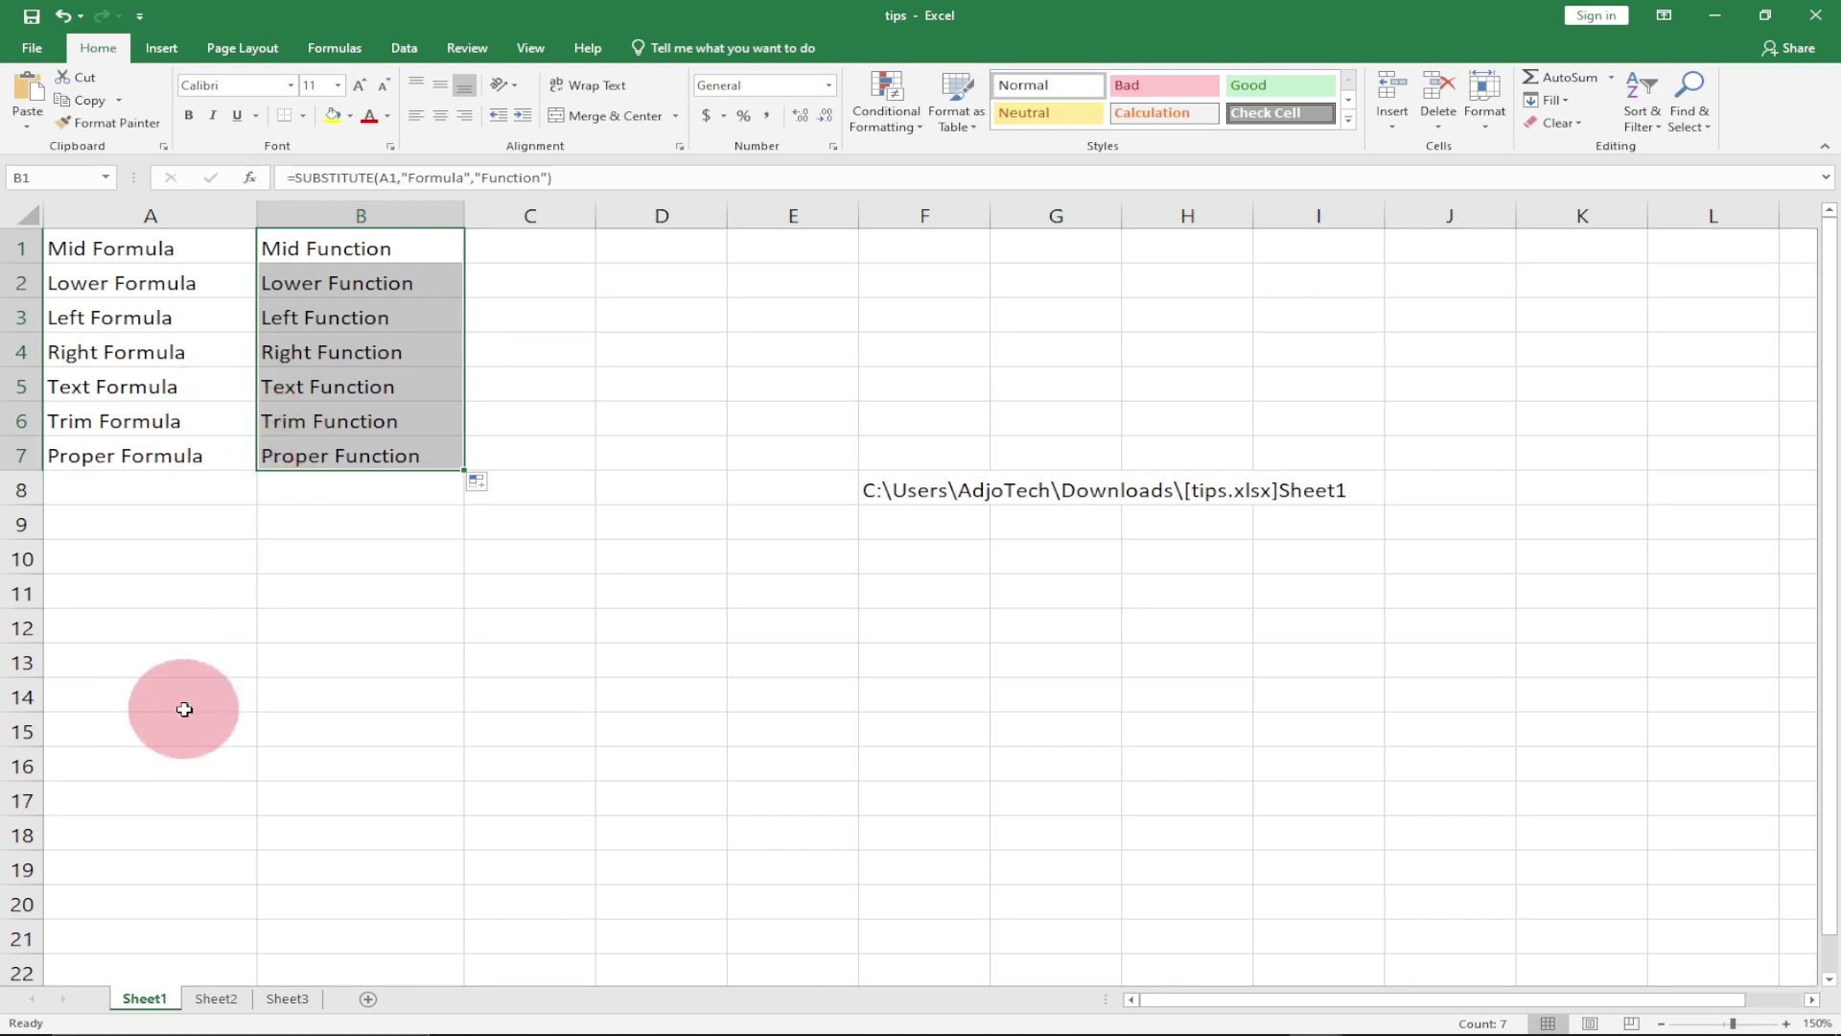
# On Sheet2, widen the month-name column A and the adjacent column B.
pyautogui.click(224, 1001)
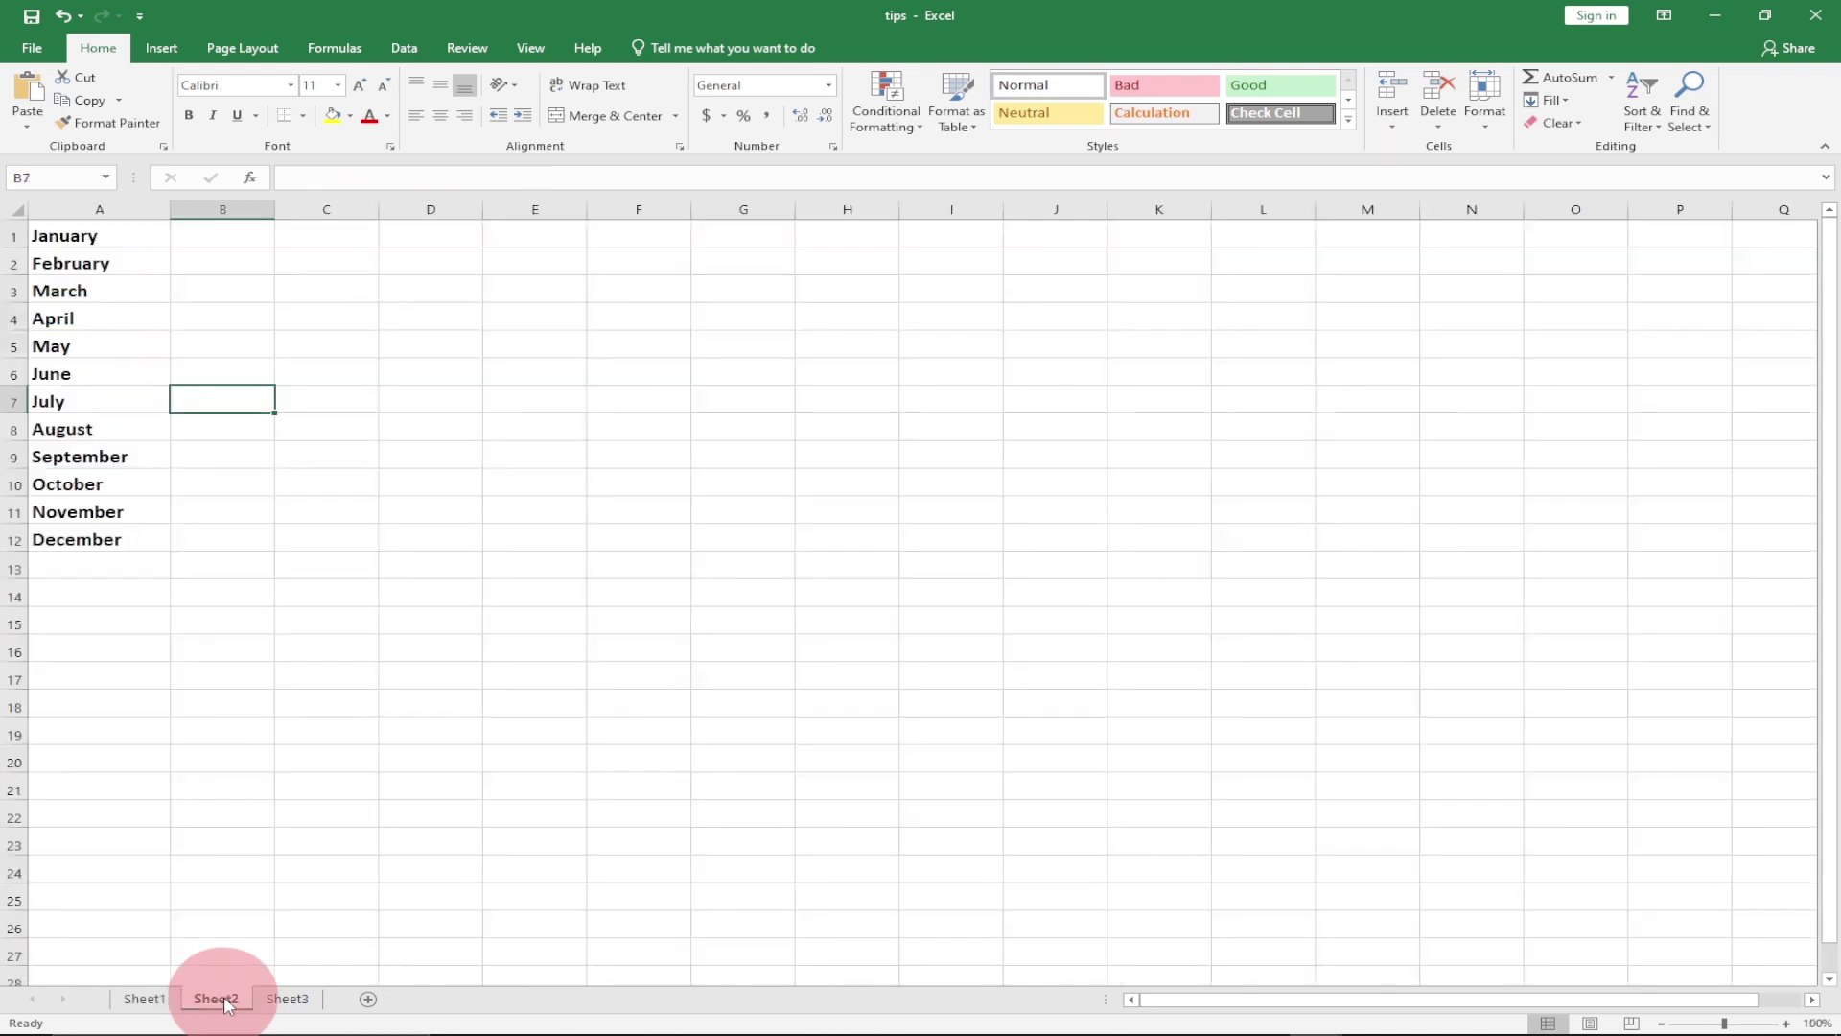
pyautogui.click(129, 233)
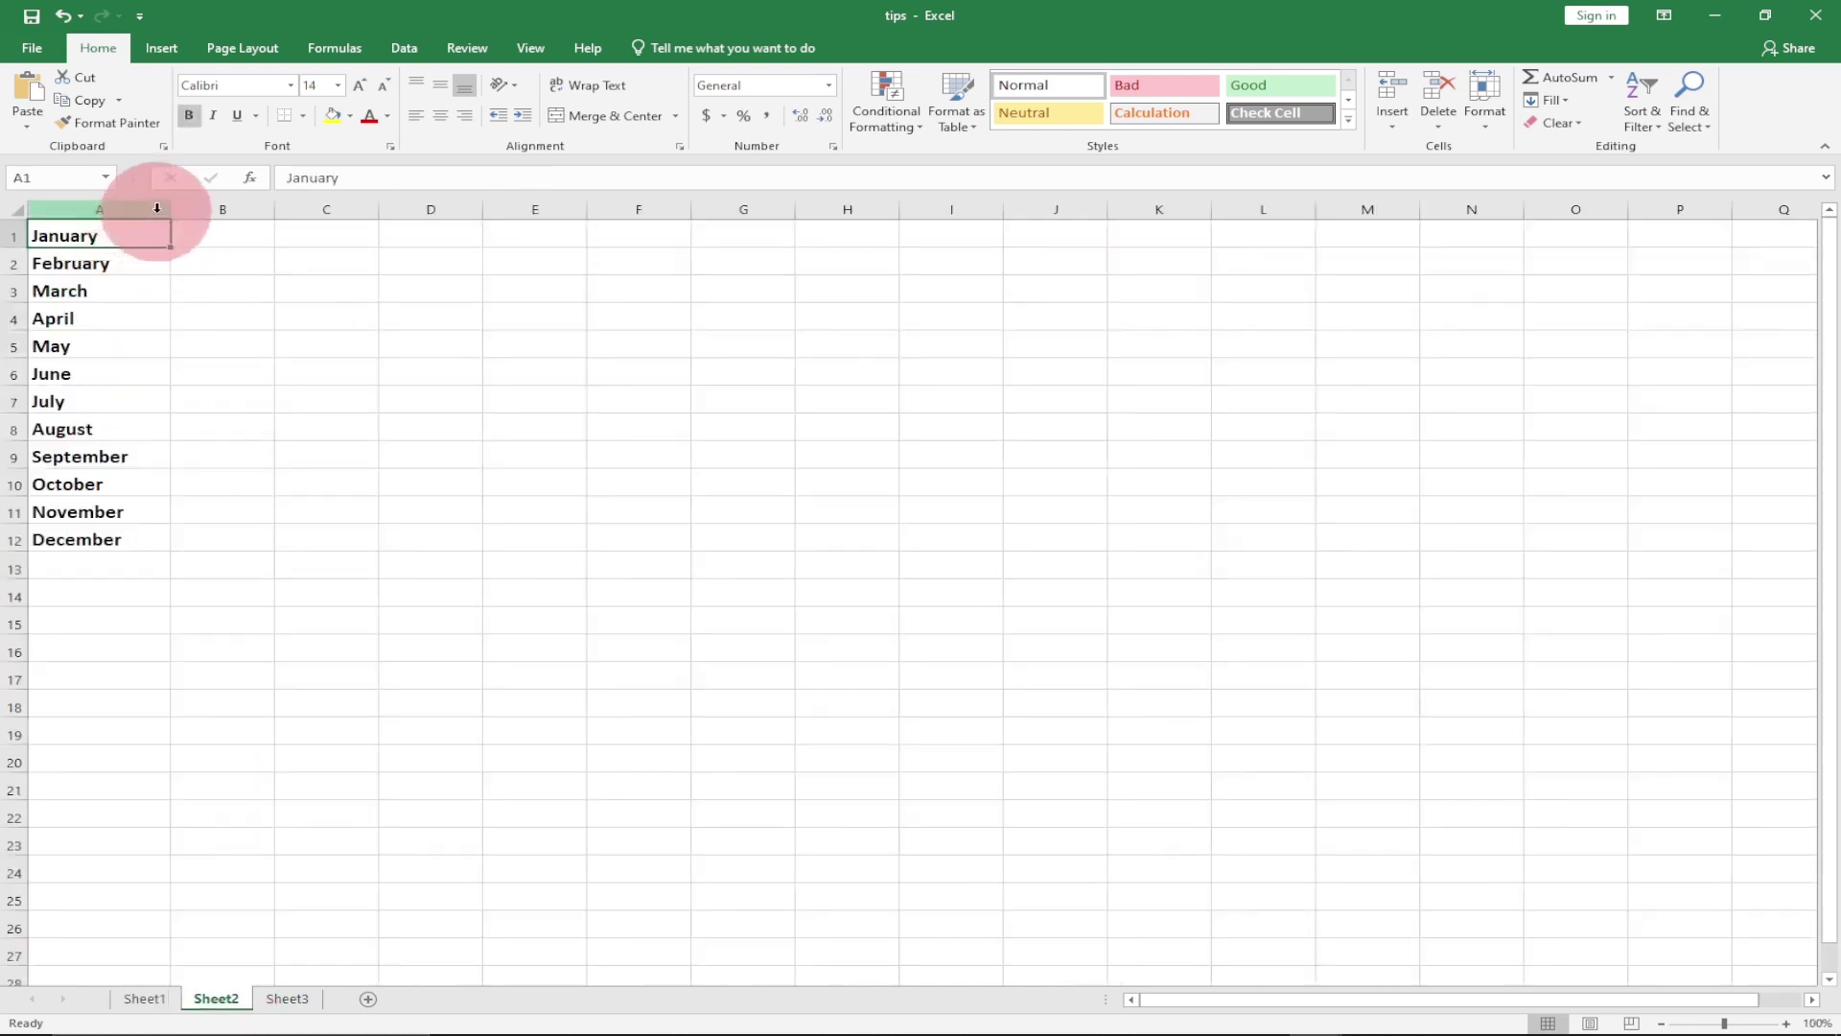
pyautogui.click(157, 207)
pyautogui.moveTo(170, 209); pyautogui.dragTo(221, 209)
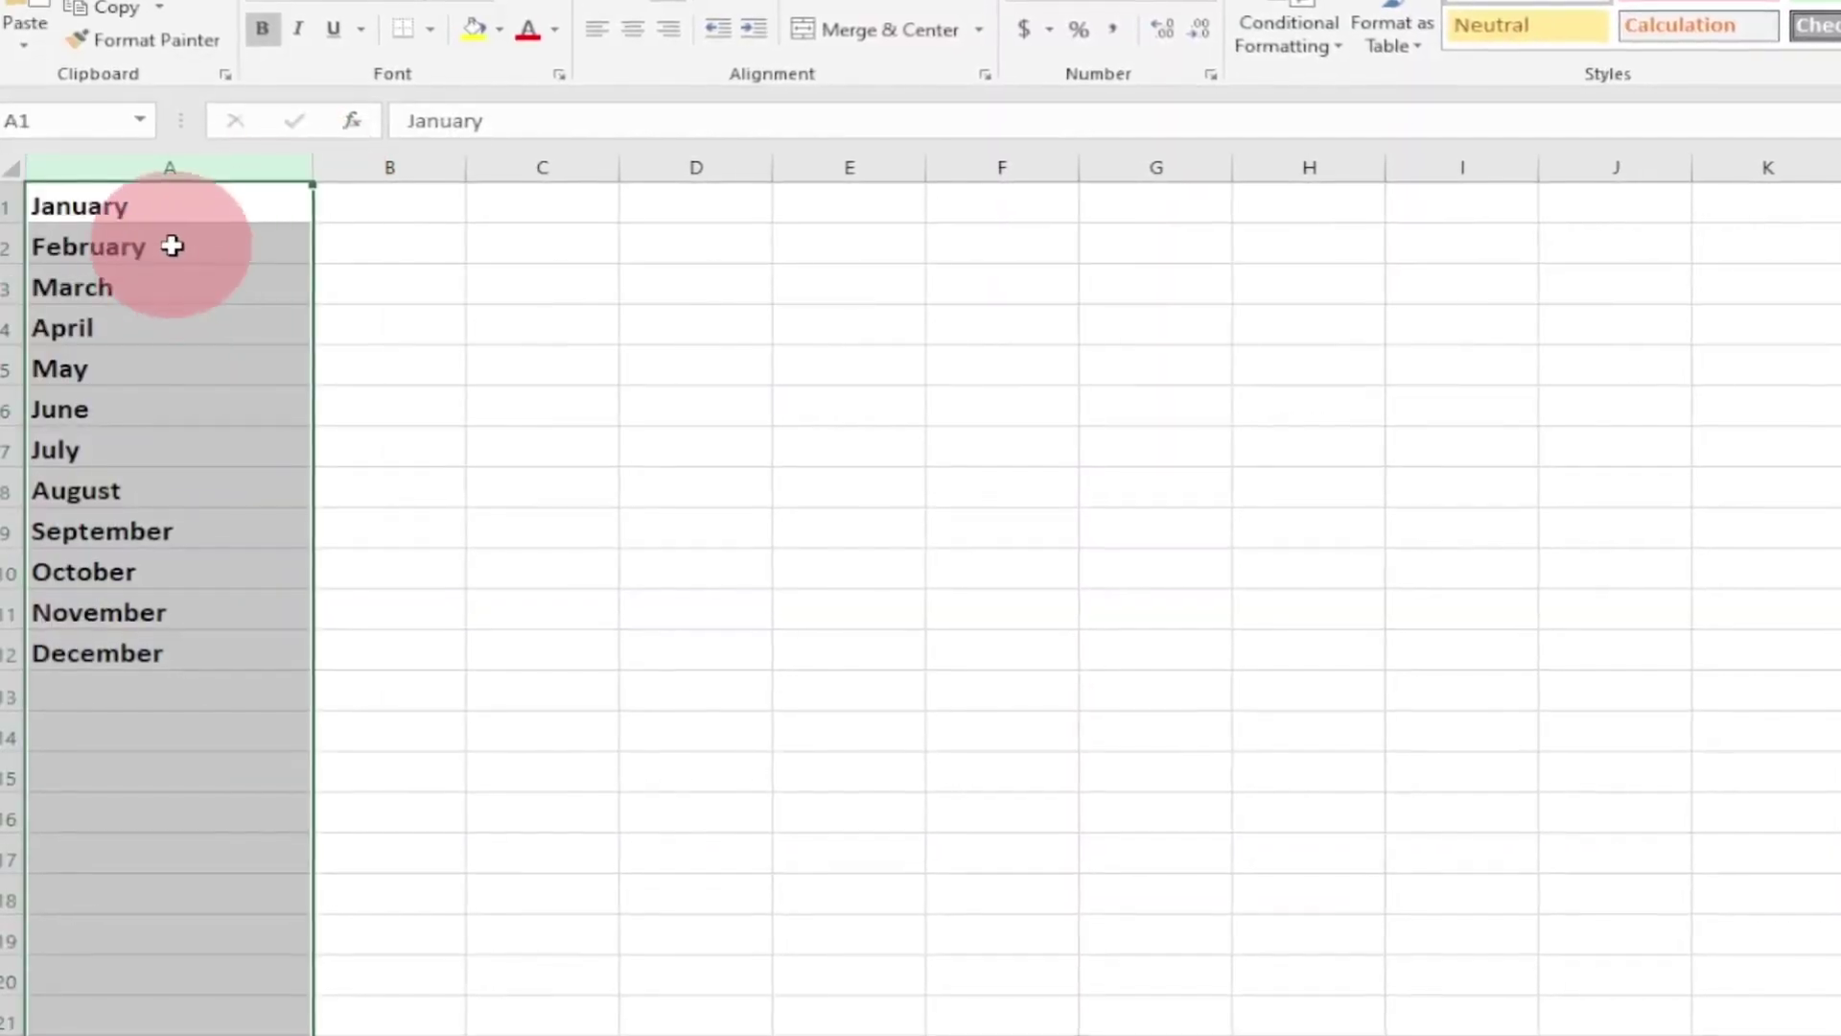
pyautogui.click(172, 246)
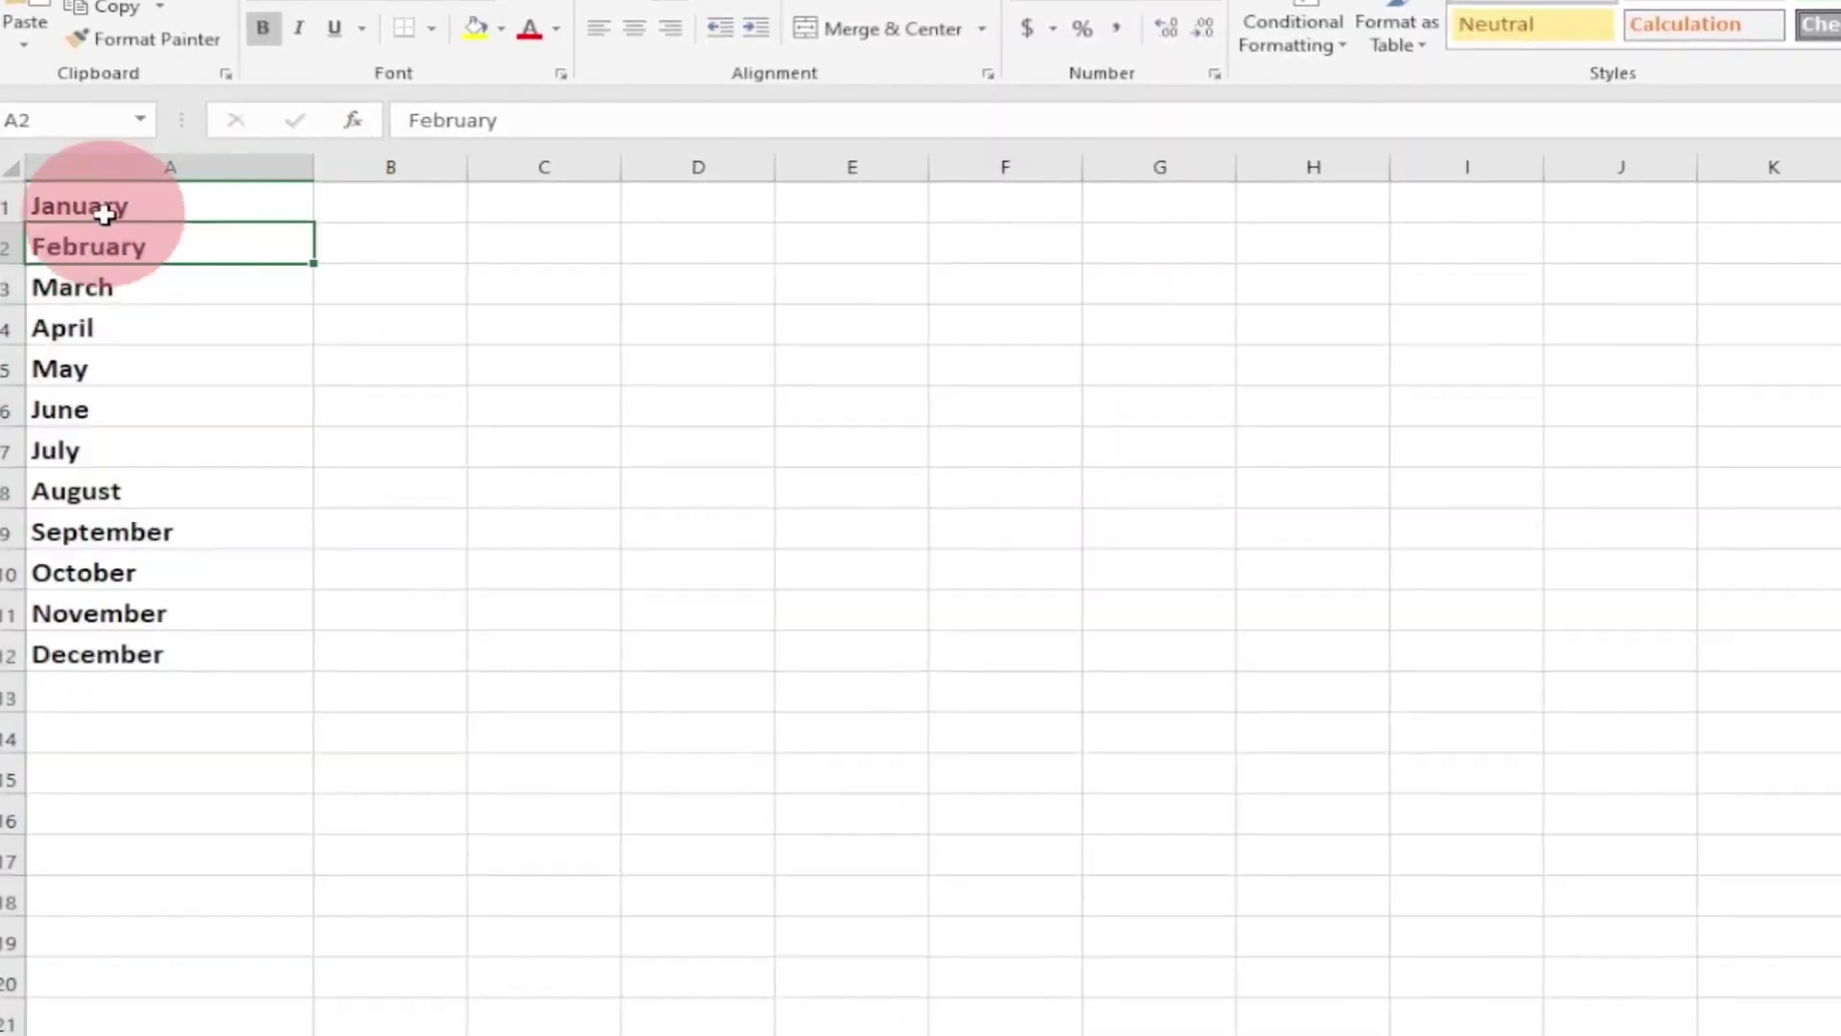
pyautogui.click(428, 201)
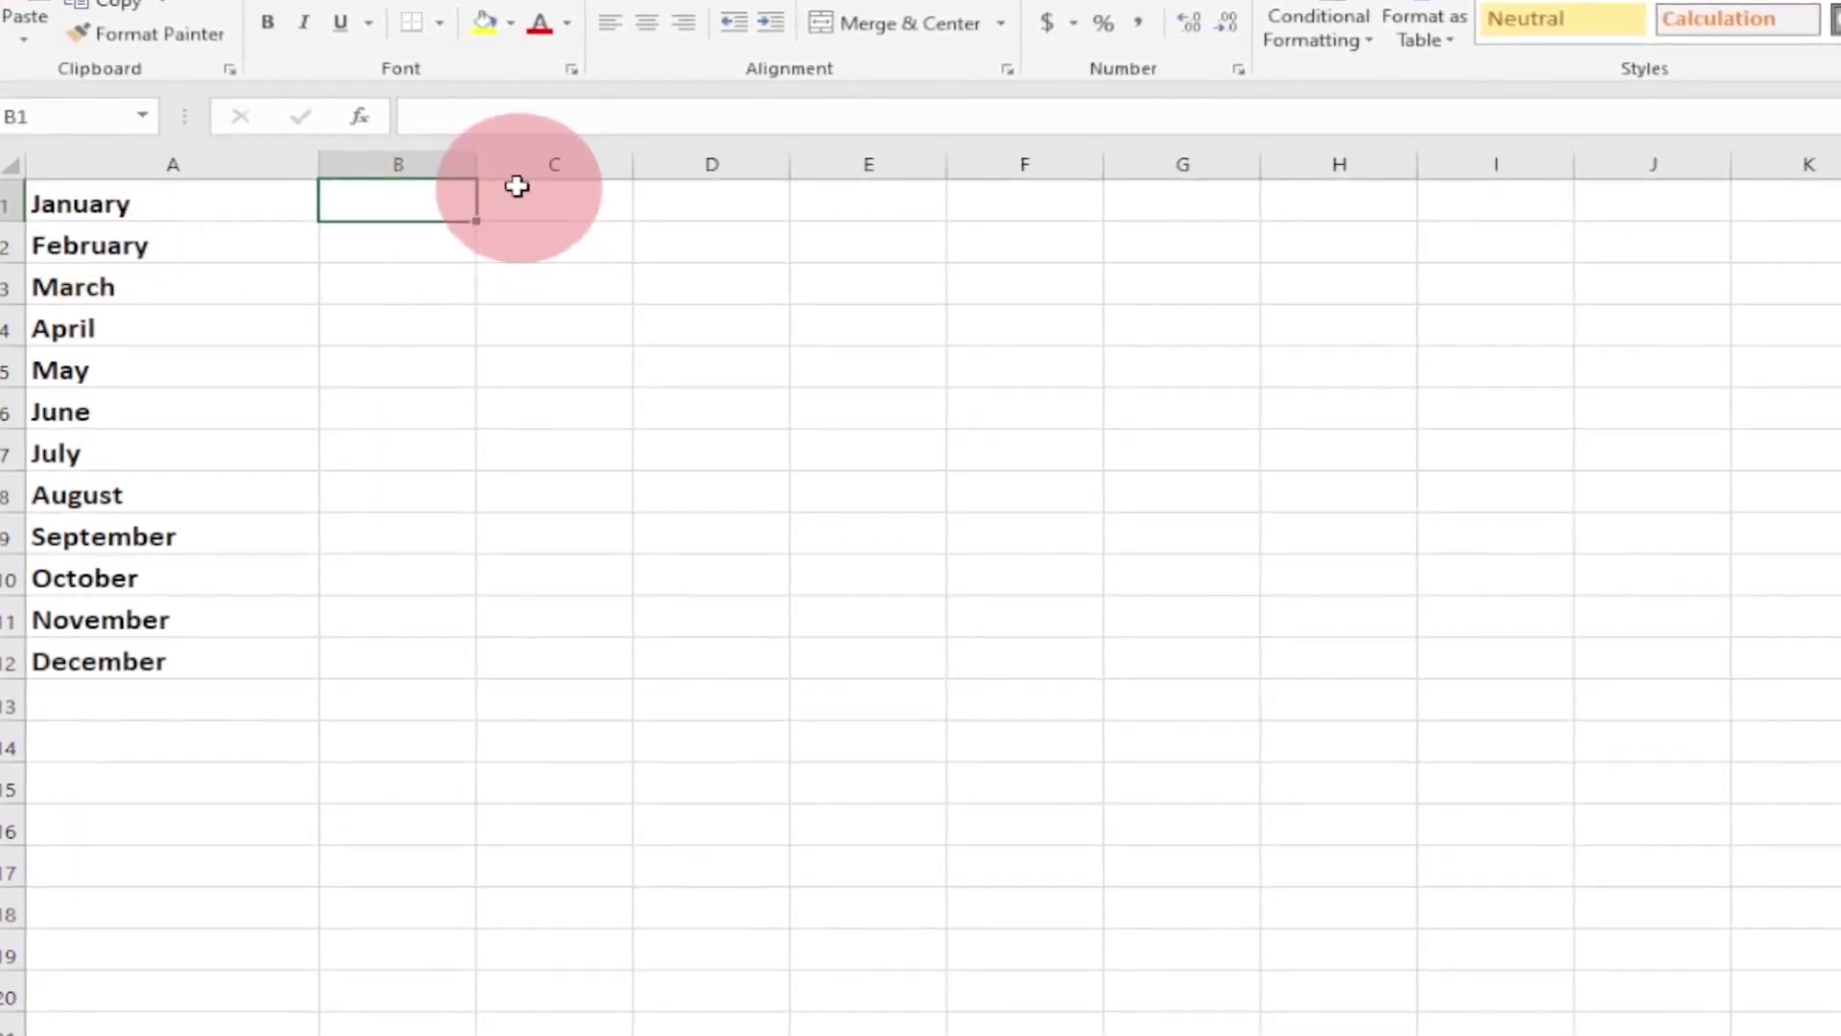
pyautogui.moveTo(485, 164); pyautogui.dragTo(539, 164)
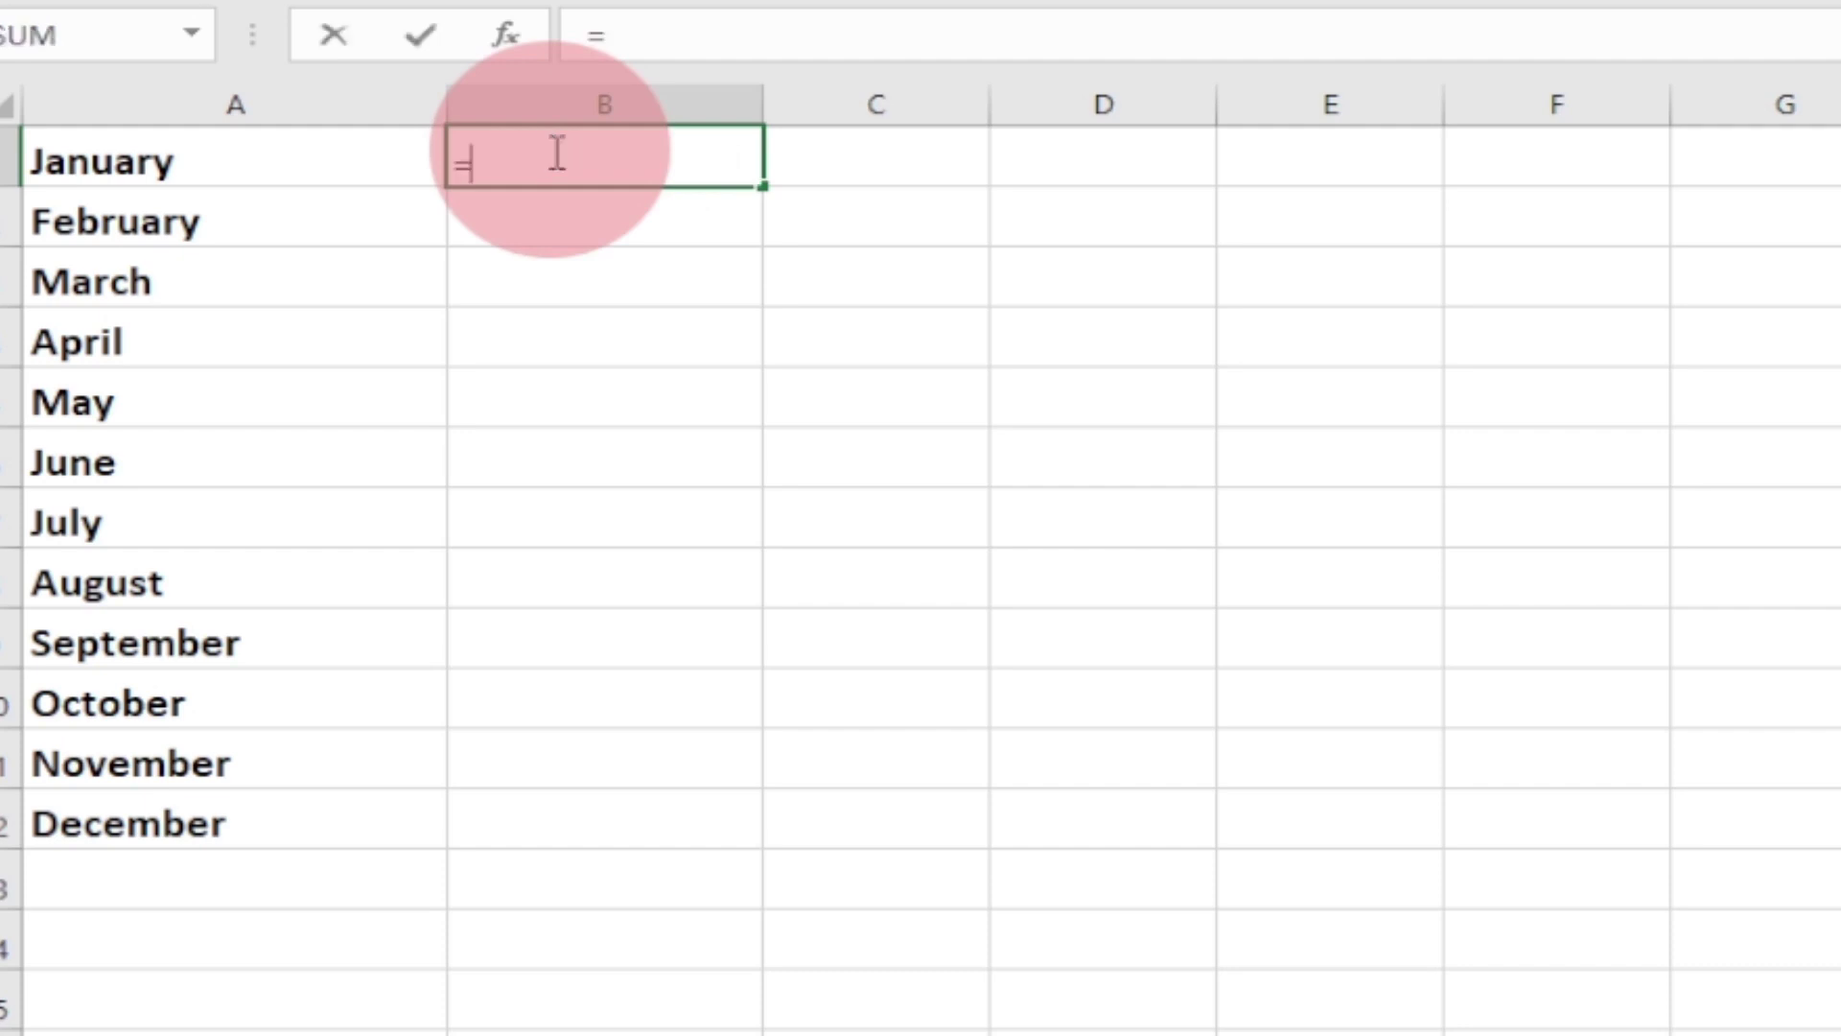
# Enter =LEFT(A1,3) in B1 so it shows Jan.
pyautogui.write('lef')
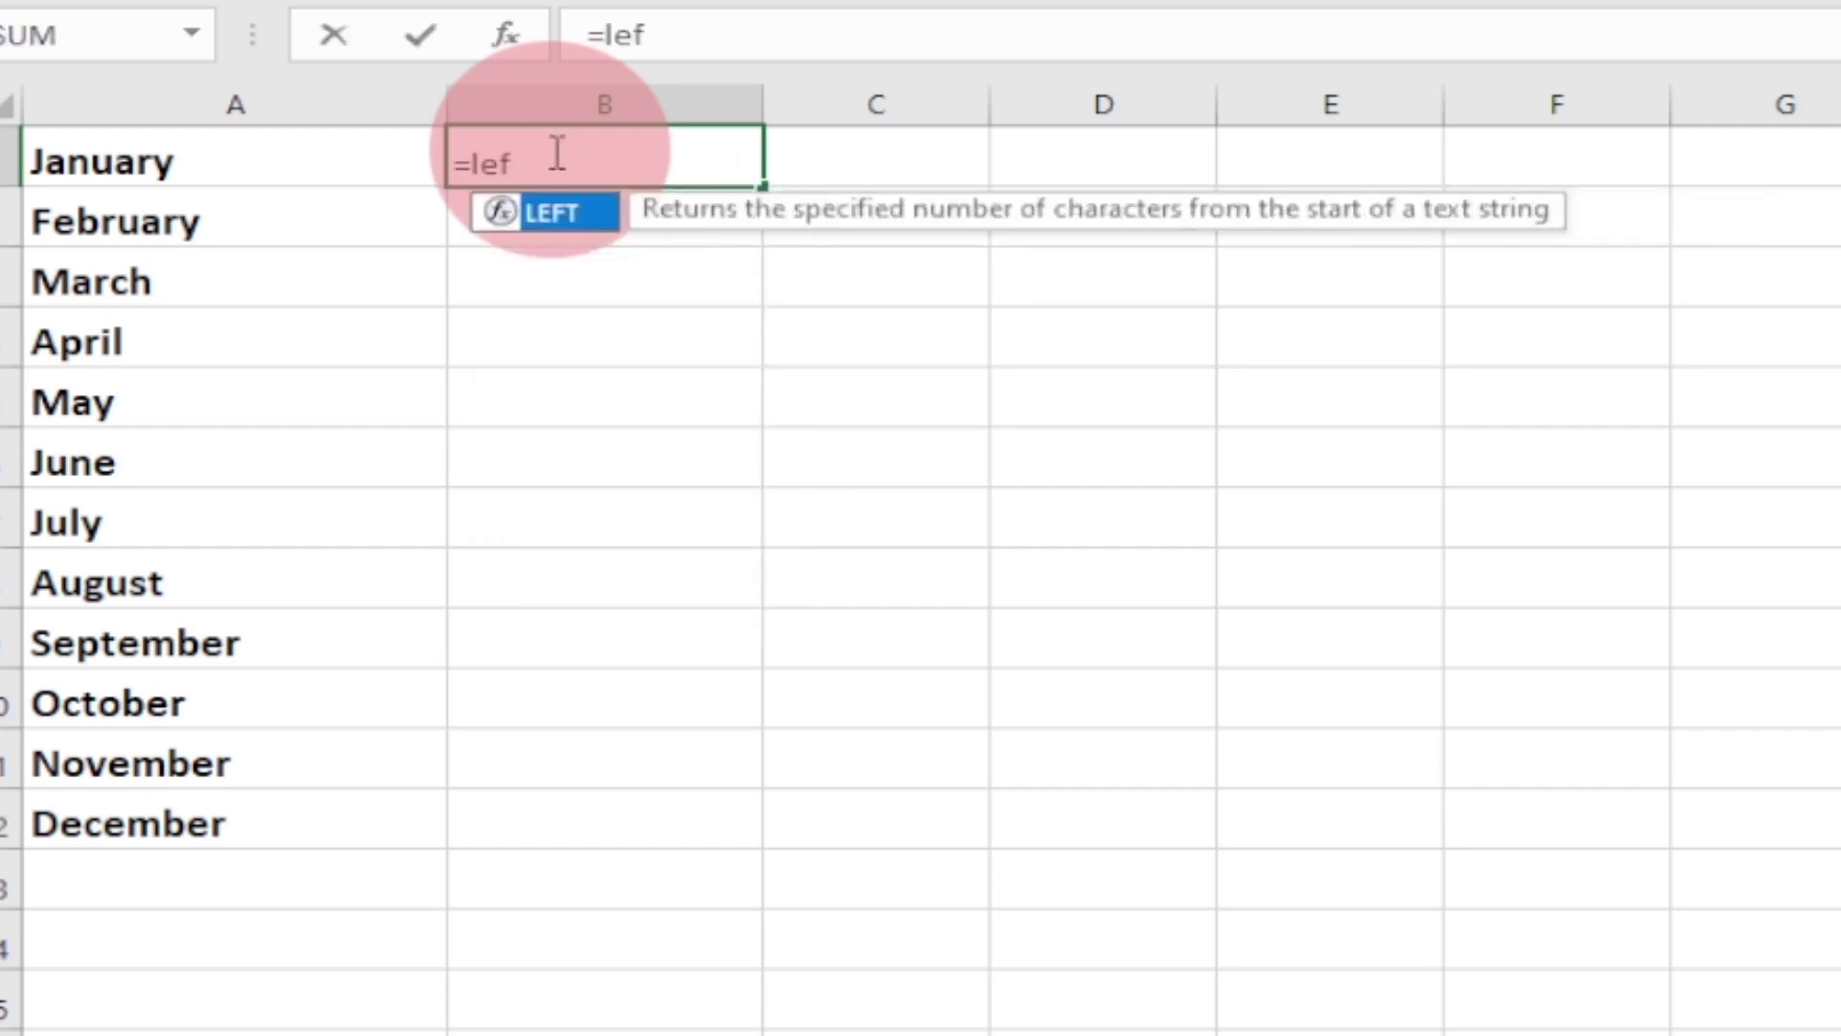
pyautogui.press('Tab')
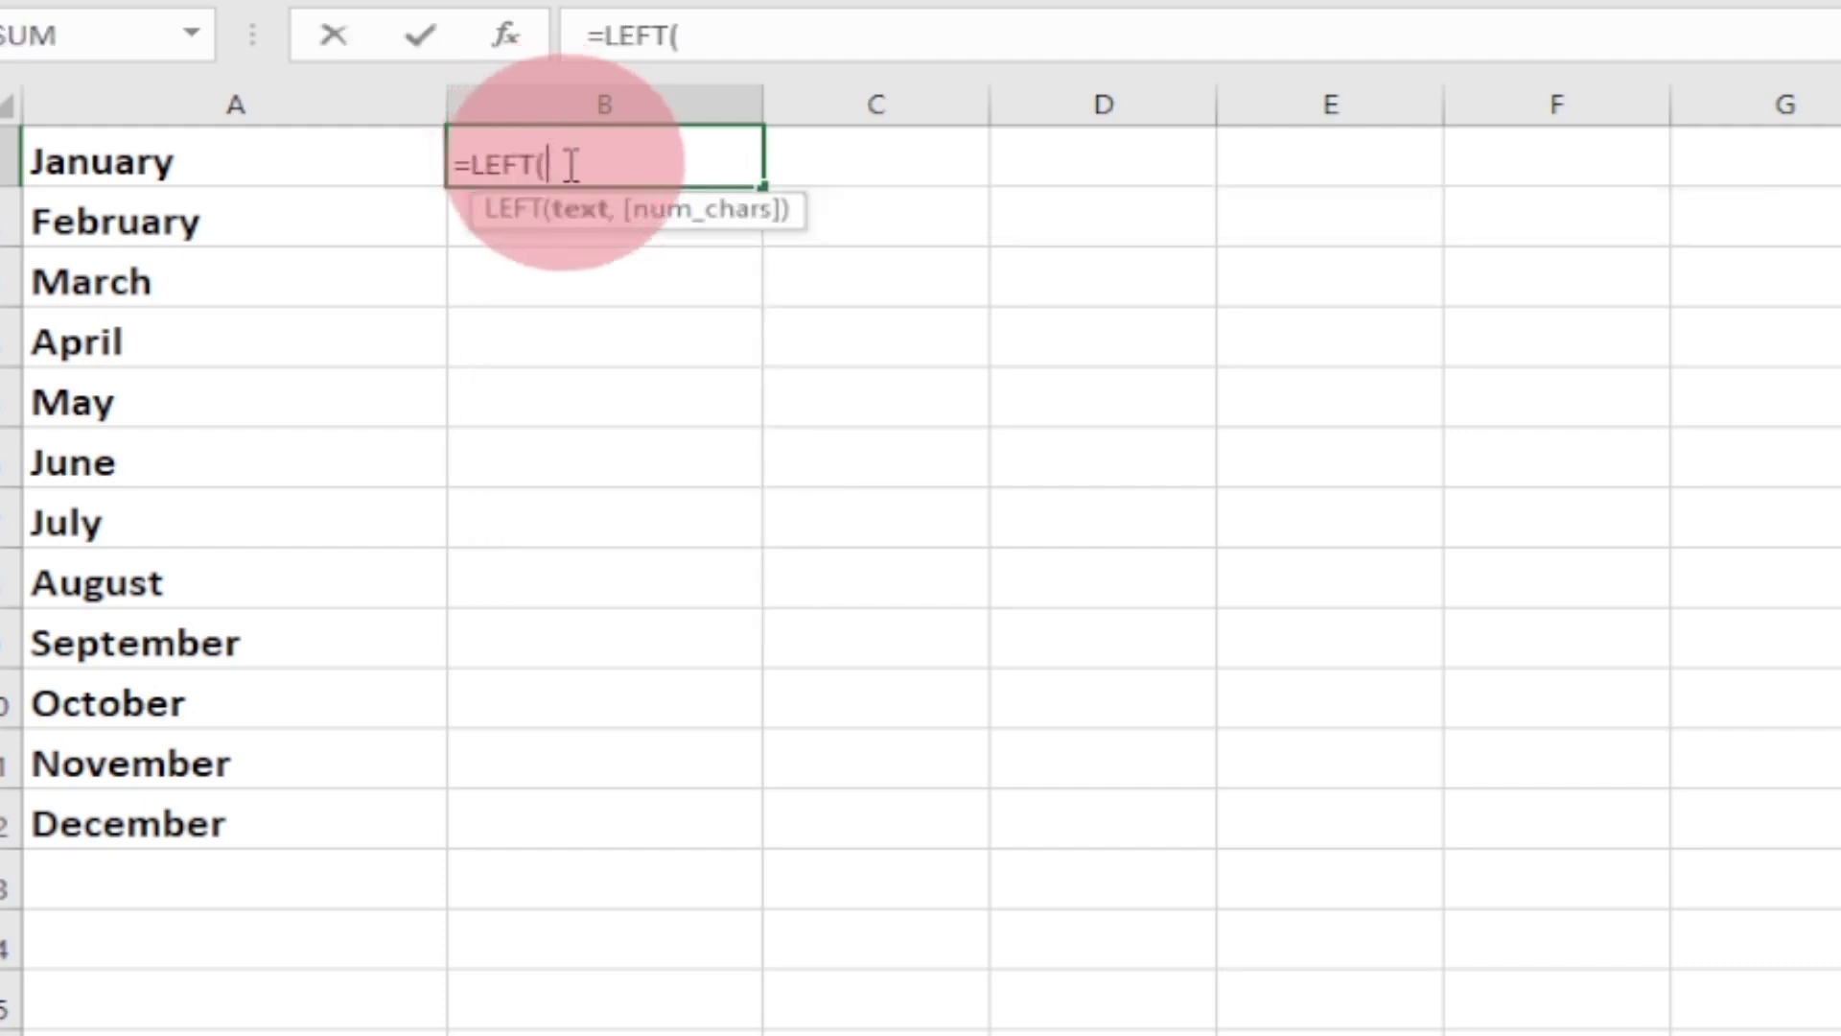
pyautogui.click(184, 179)
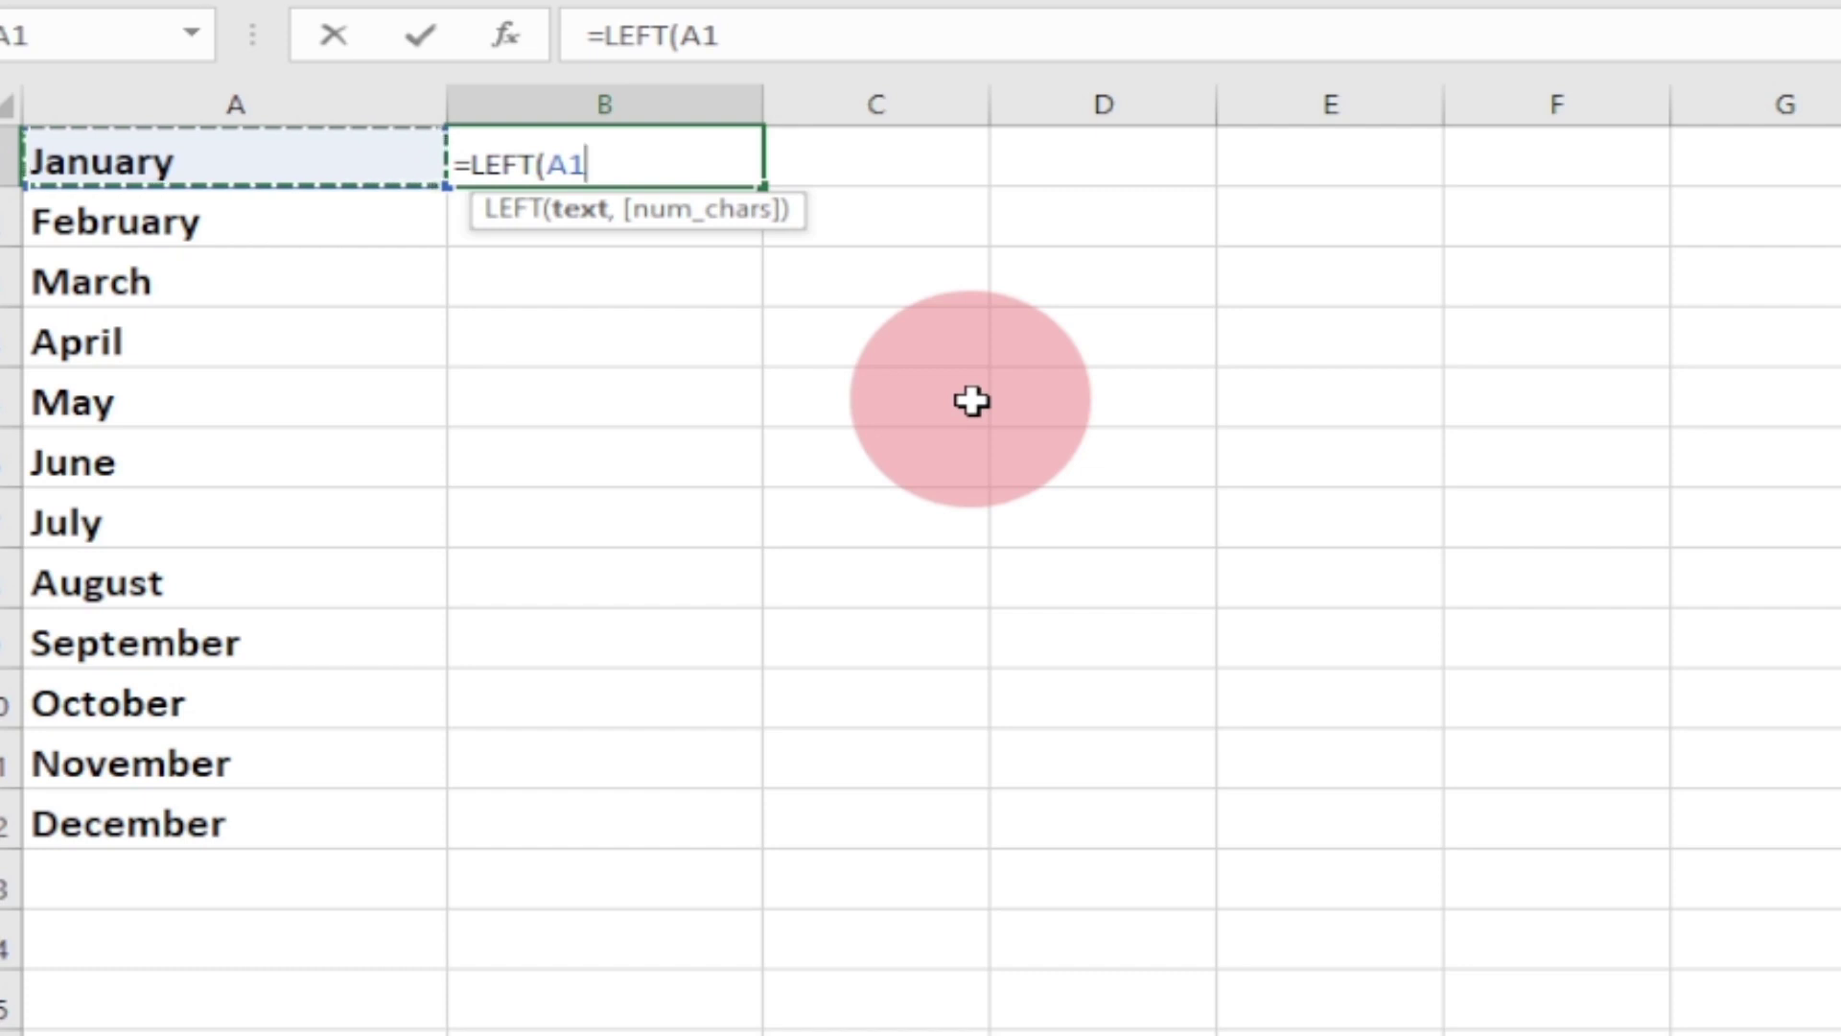
pyautogui.write(',3')
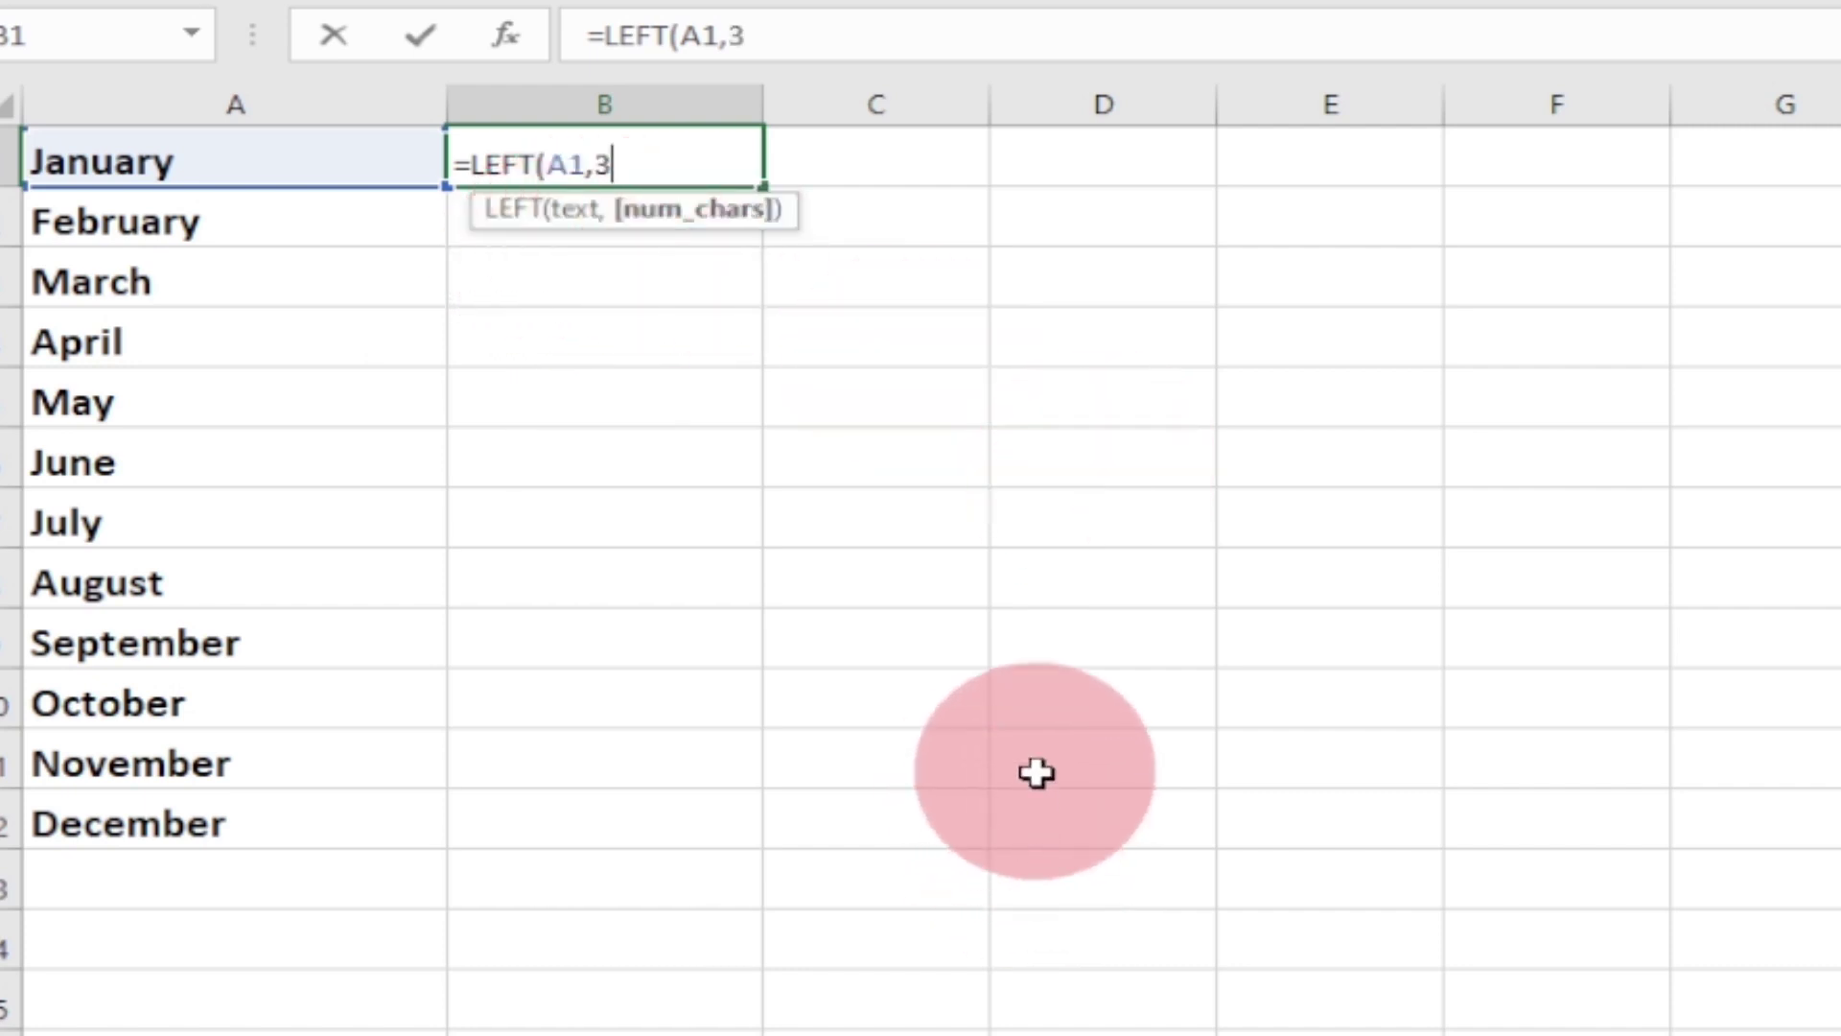
pyautogui.write(')')
pyautogui.press('Return')
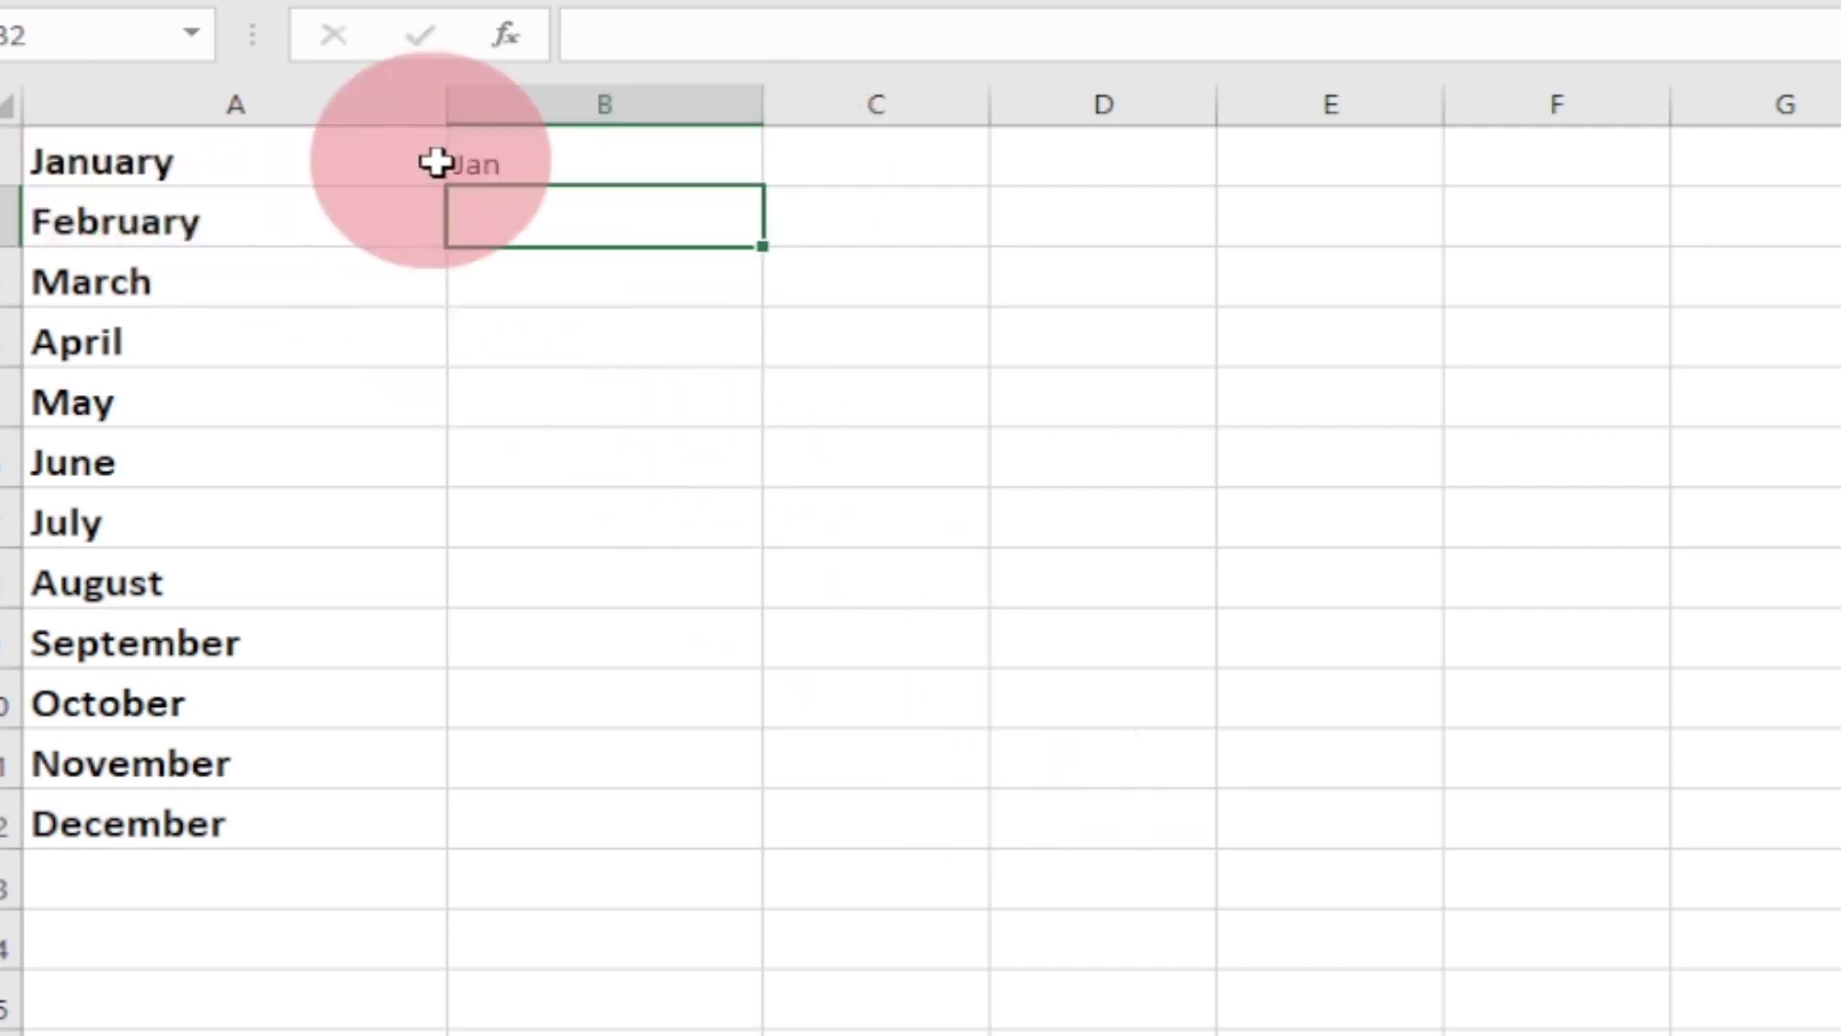
# Copy the LEFT formula down to B12 for abbreviations Jan through Dec.
pyautogui.click(586, 156)
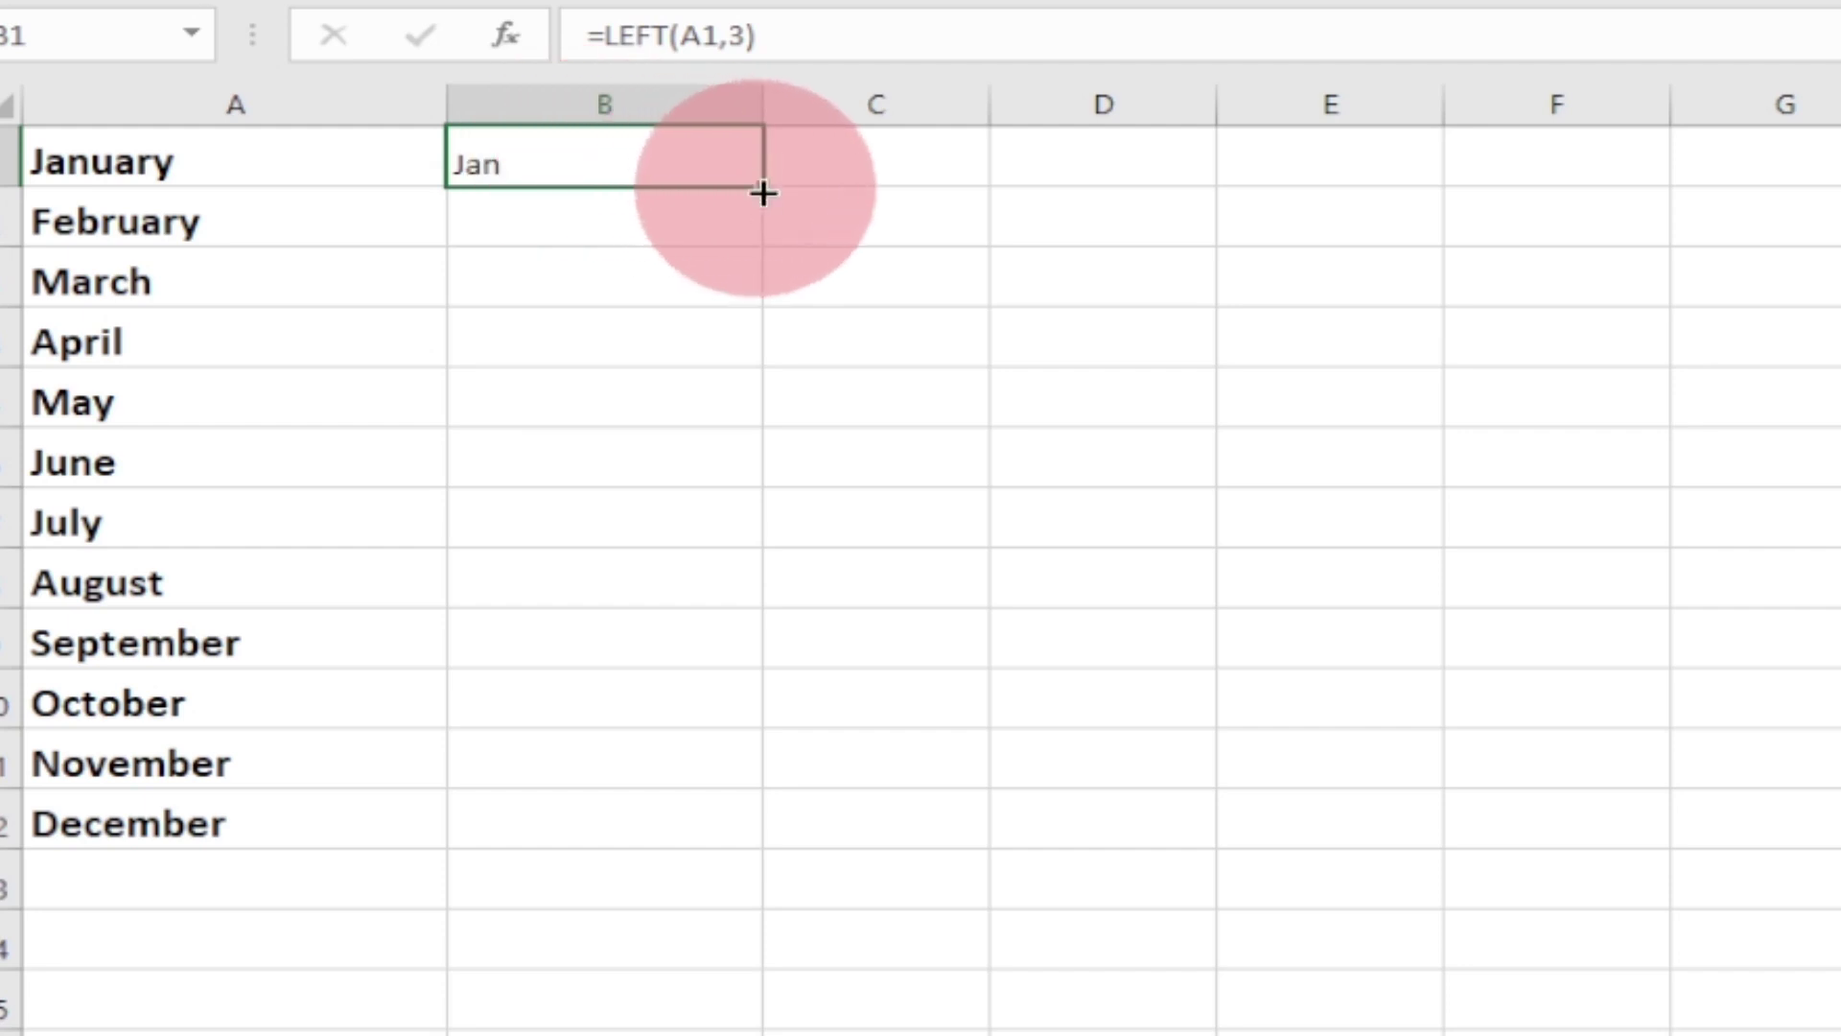
pyautogui.moveTo(760, 189); pyautogui.dragTo(691, 838)
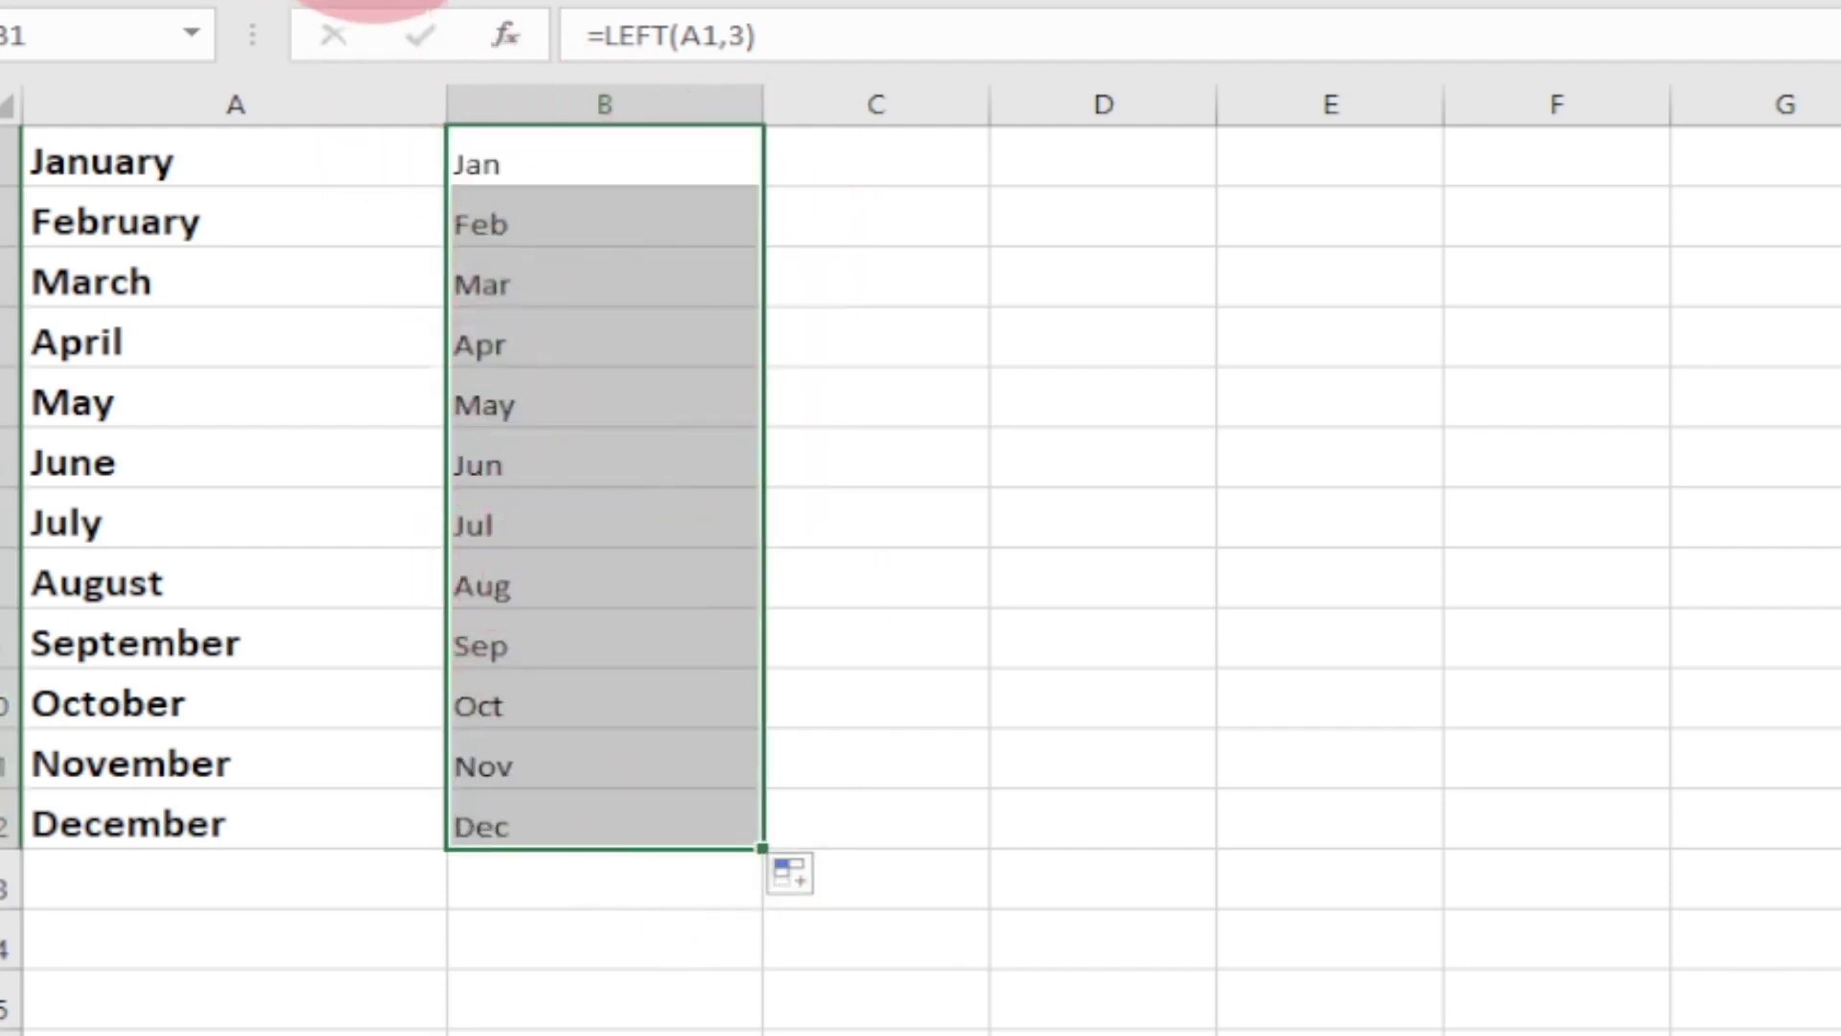
pyautogui.click(667, 0)
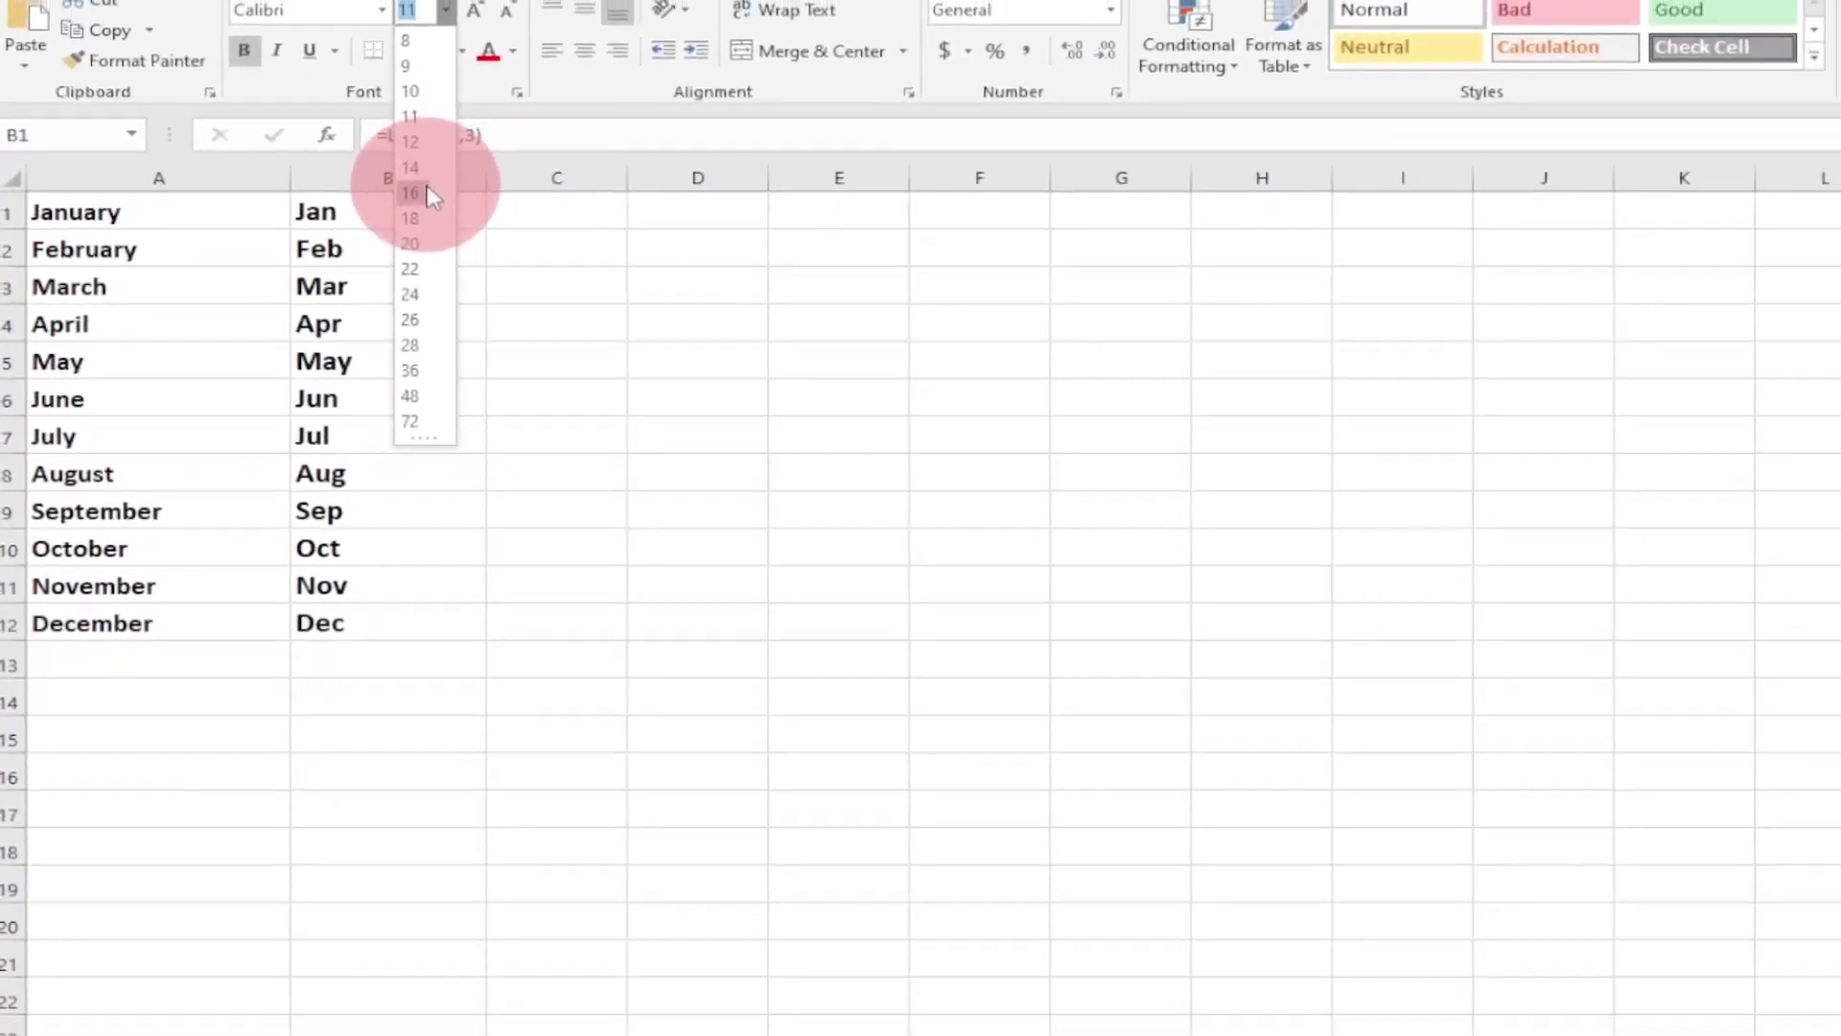
# Set the B1:B12 month abbreviations to 16-point font.
pyautogui.click(525, 140)
pyautogui.click(323, 377)
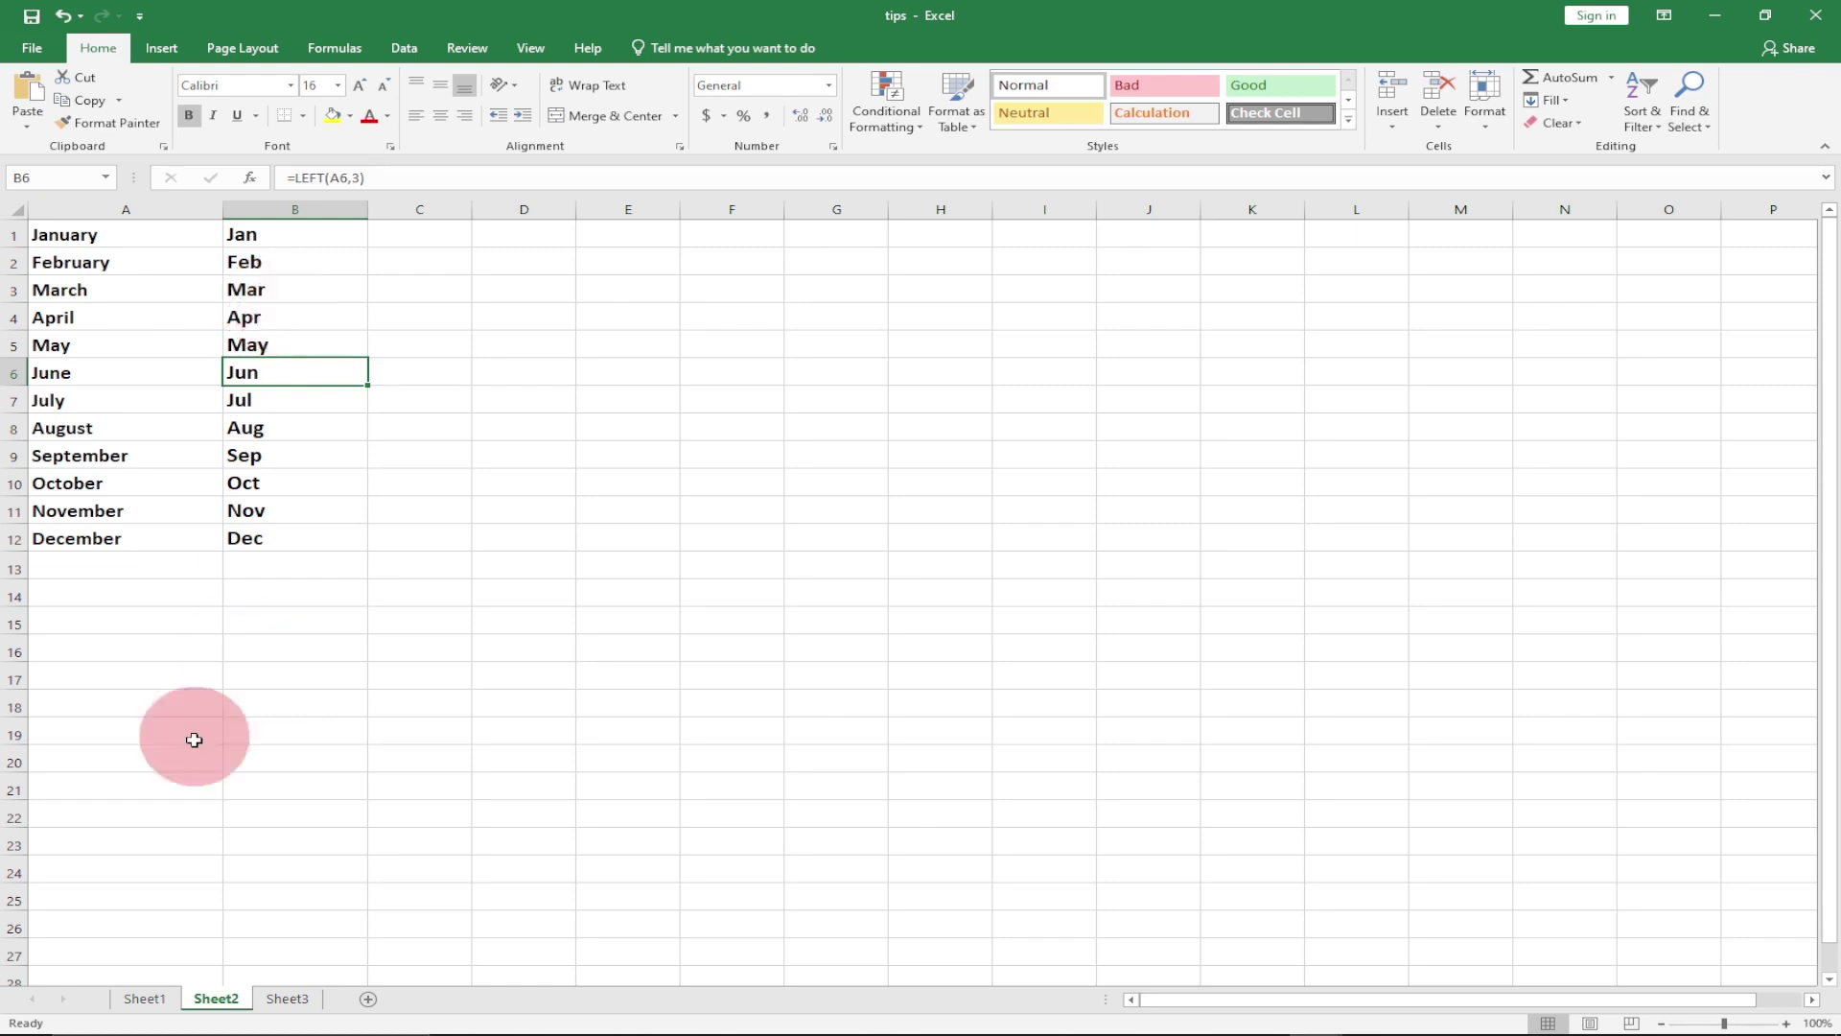
# Switch to Sheet3 and look over its row-1 numbers, from 344 to 9999.
pyautogui.click(290, 1001)
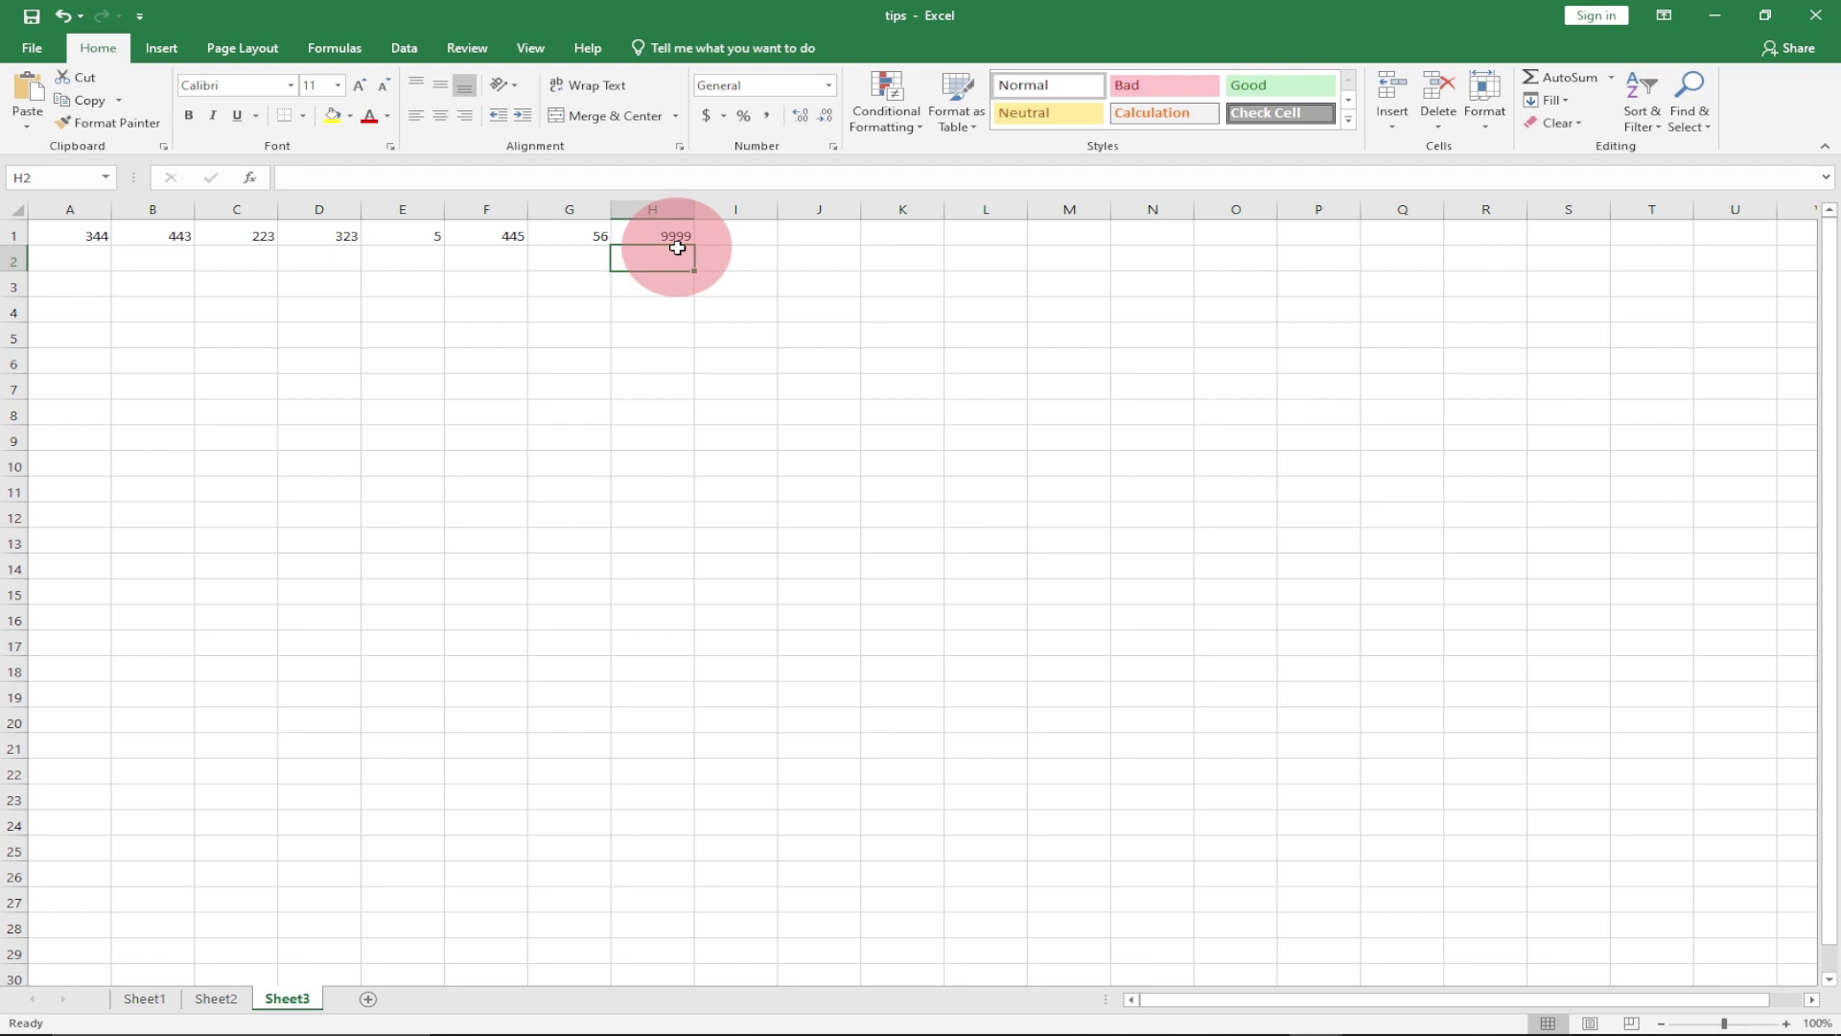
pyautogui.click(54, 240)
pyautogui.moveTo(29, 236); pyautogui.dragTo(320, 236)
pyautogui.click(978, 581)
pyautogui.click(652, 236)
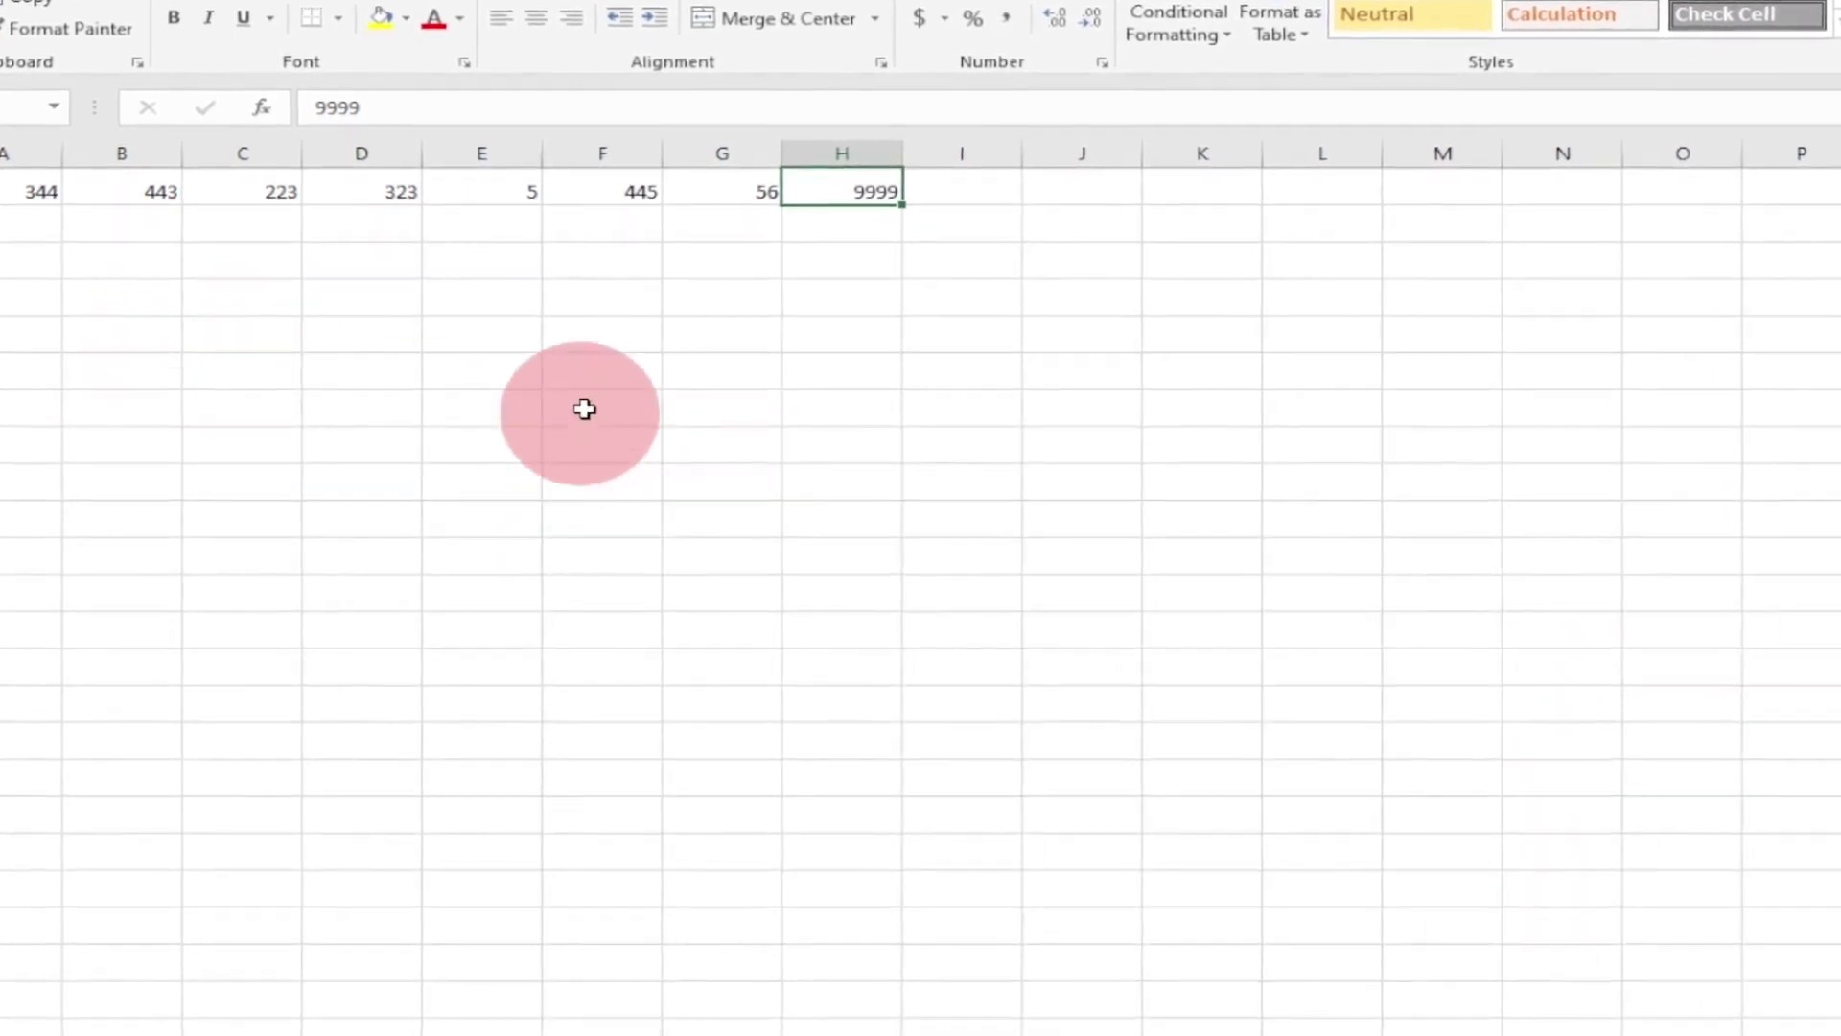
pyautogui.click(599, 408)
# Select the whole sheet and make all rows taller and all columns wider.
pyautogui.click(3, 153)
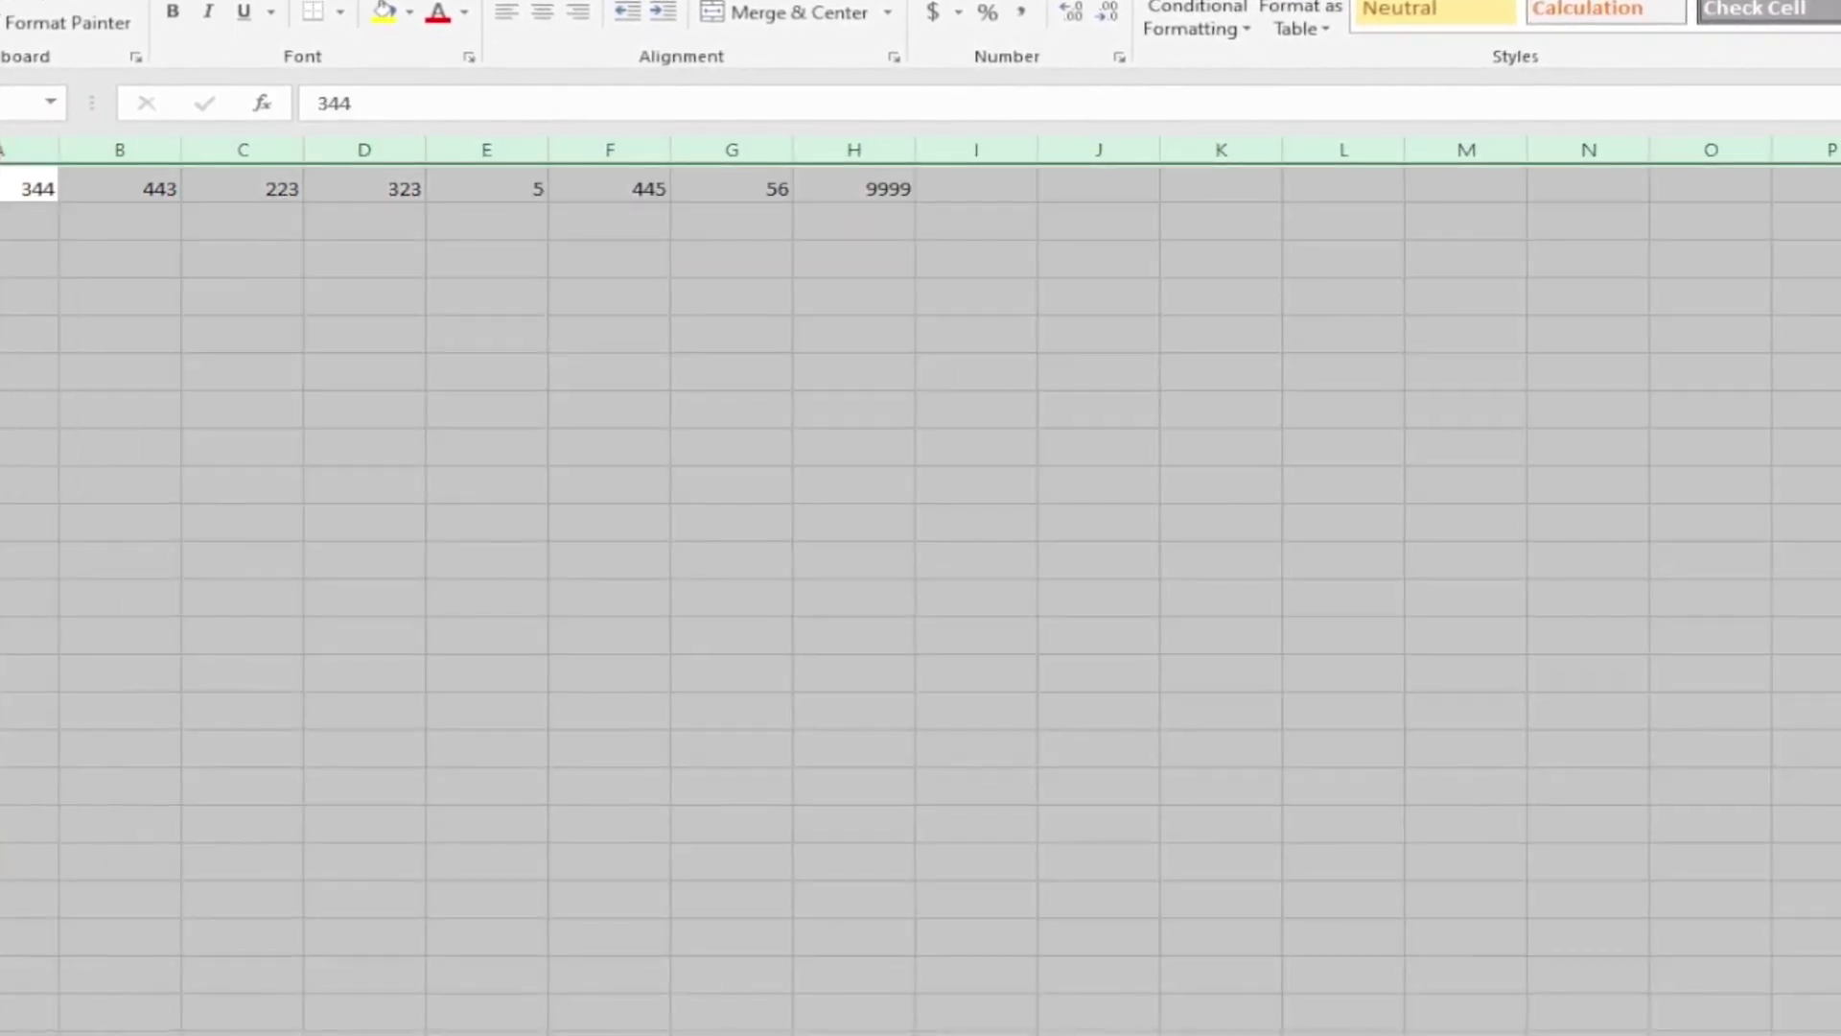
pyautogui.moveTo(3, 202); pyautogui.dragTo(6, 230)
pyautogui.moveTo(43, 144); pyautogui.dragTo(93, 142)
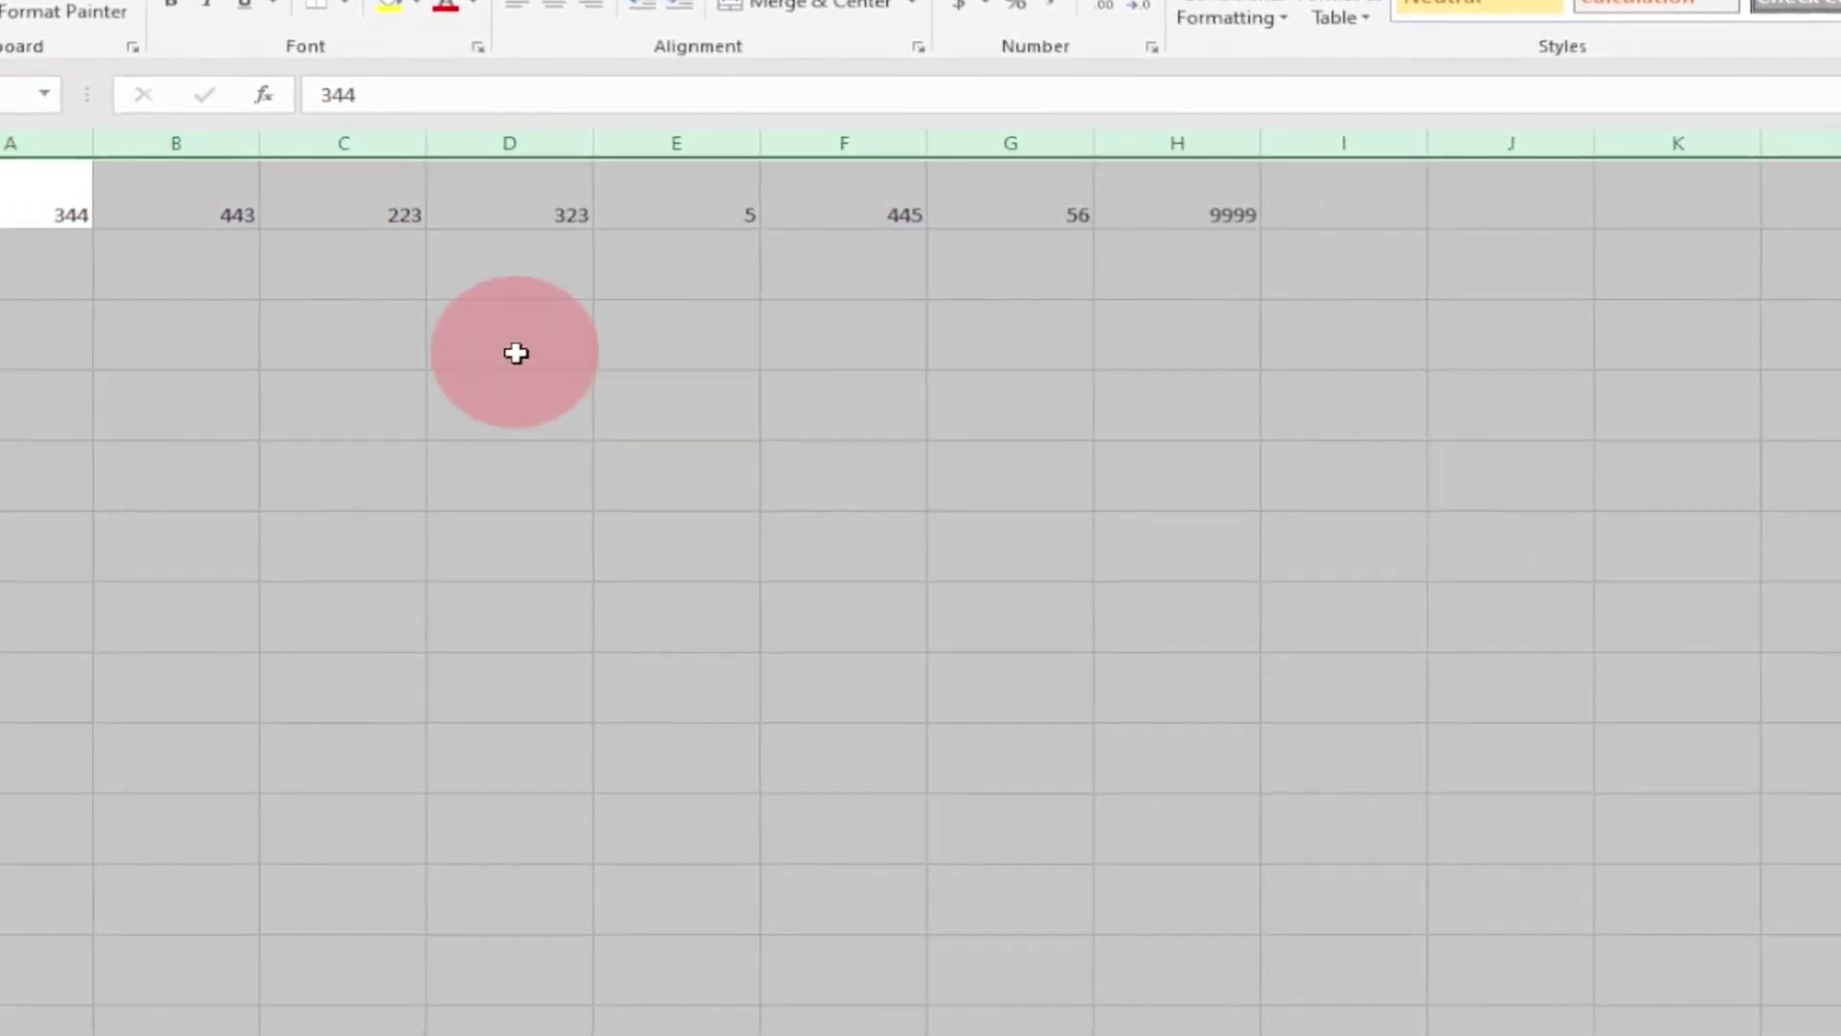
pyautogui.moveTo(2, 228); pyautogui.dragTo(3, 203)
pyautogui.click(518, 389)
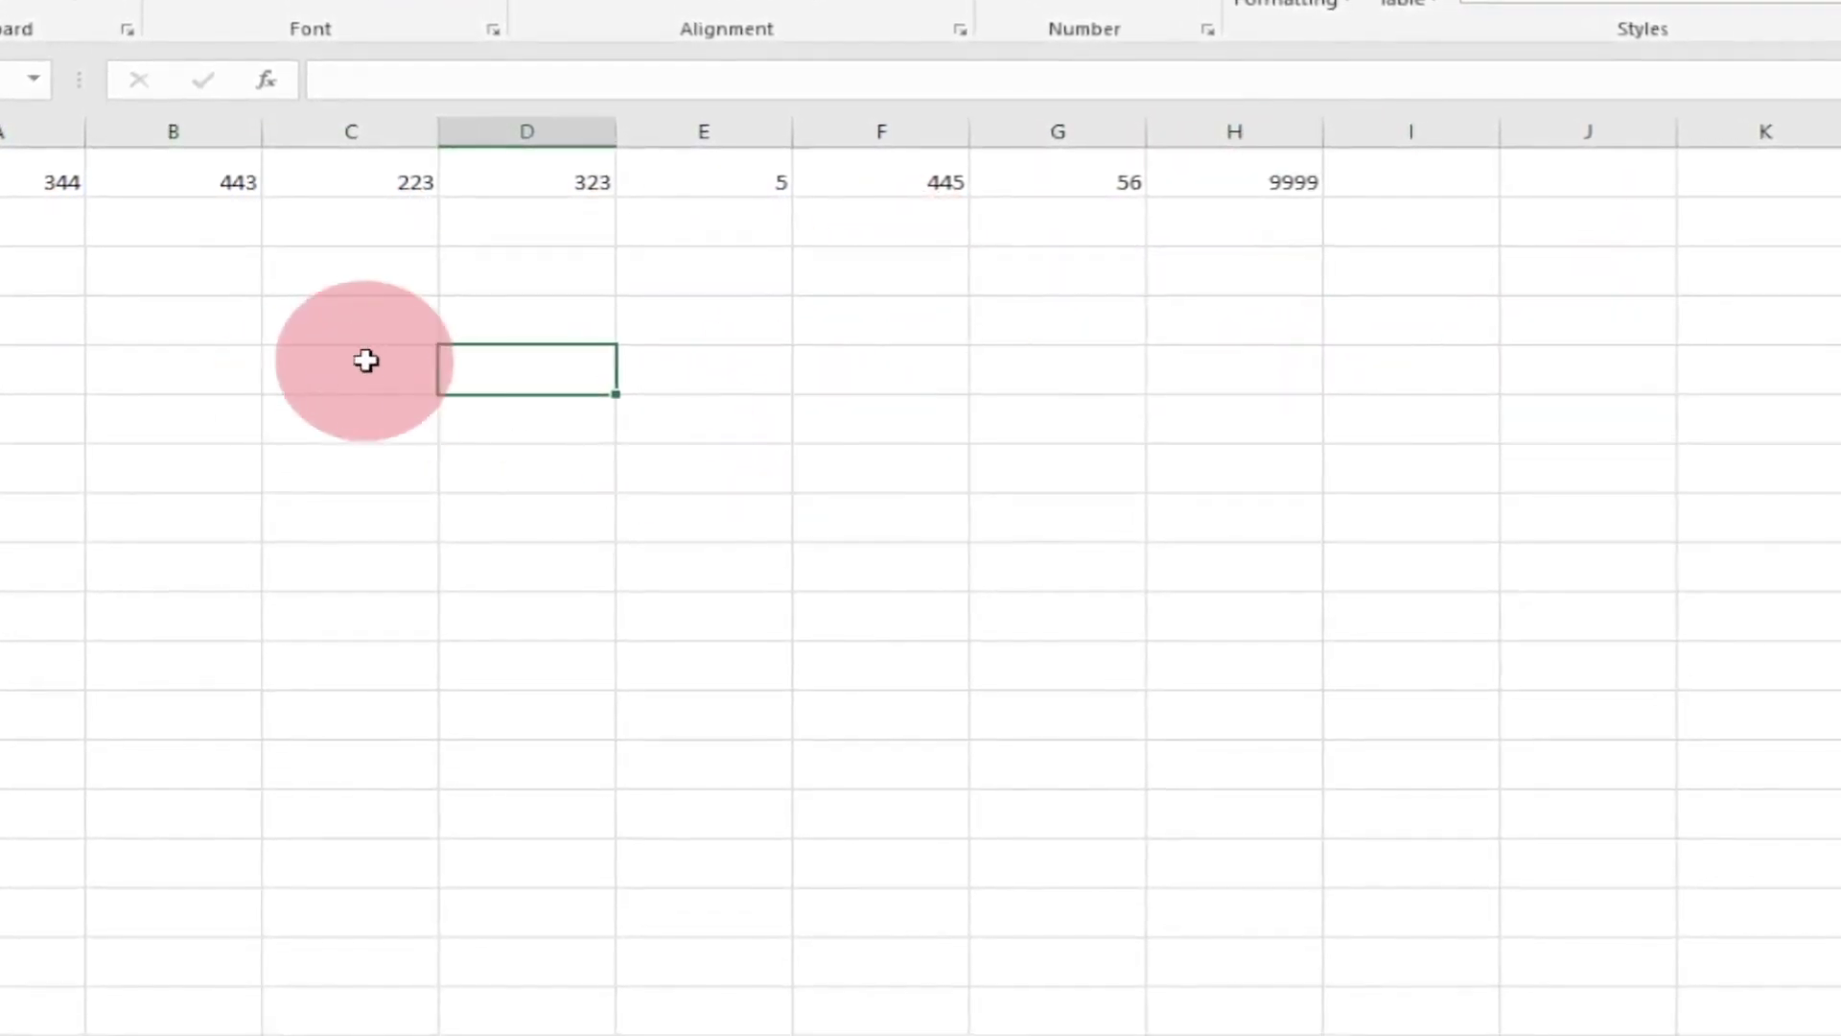
# Enter =LOOKUP(1E100,1:1) in D4 to return 9999, row 1's last value.
pyautogui.write('=loooku')
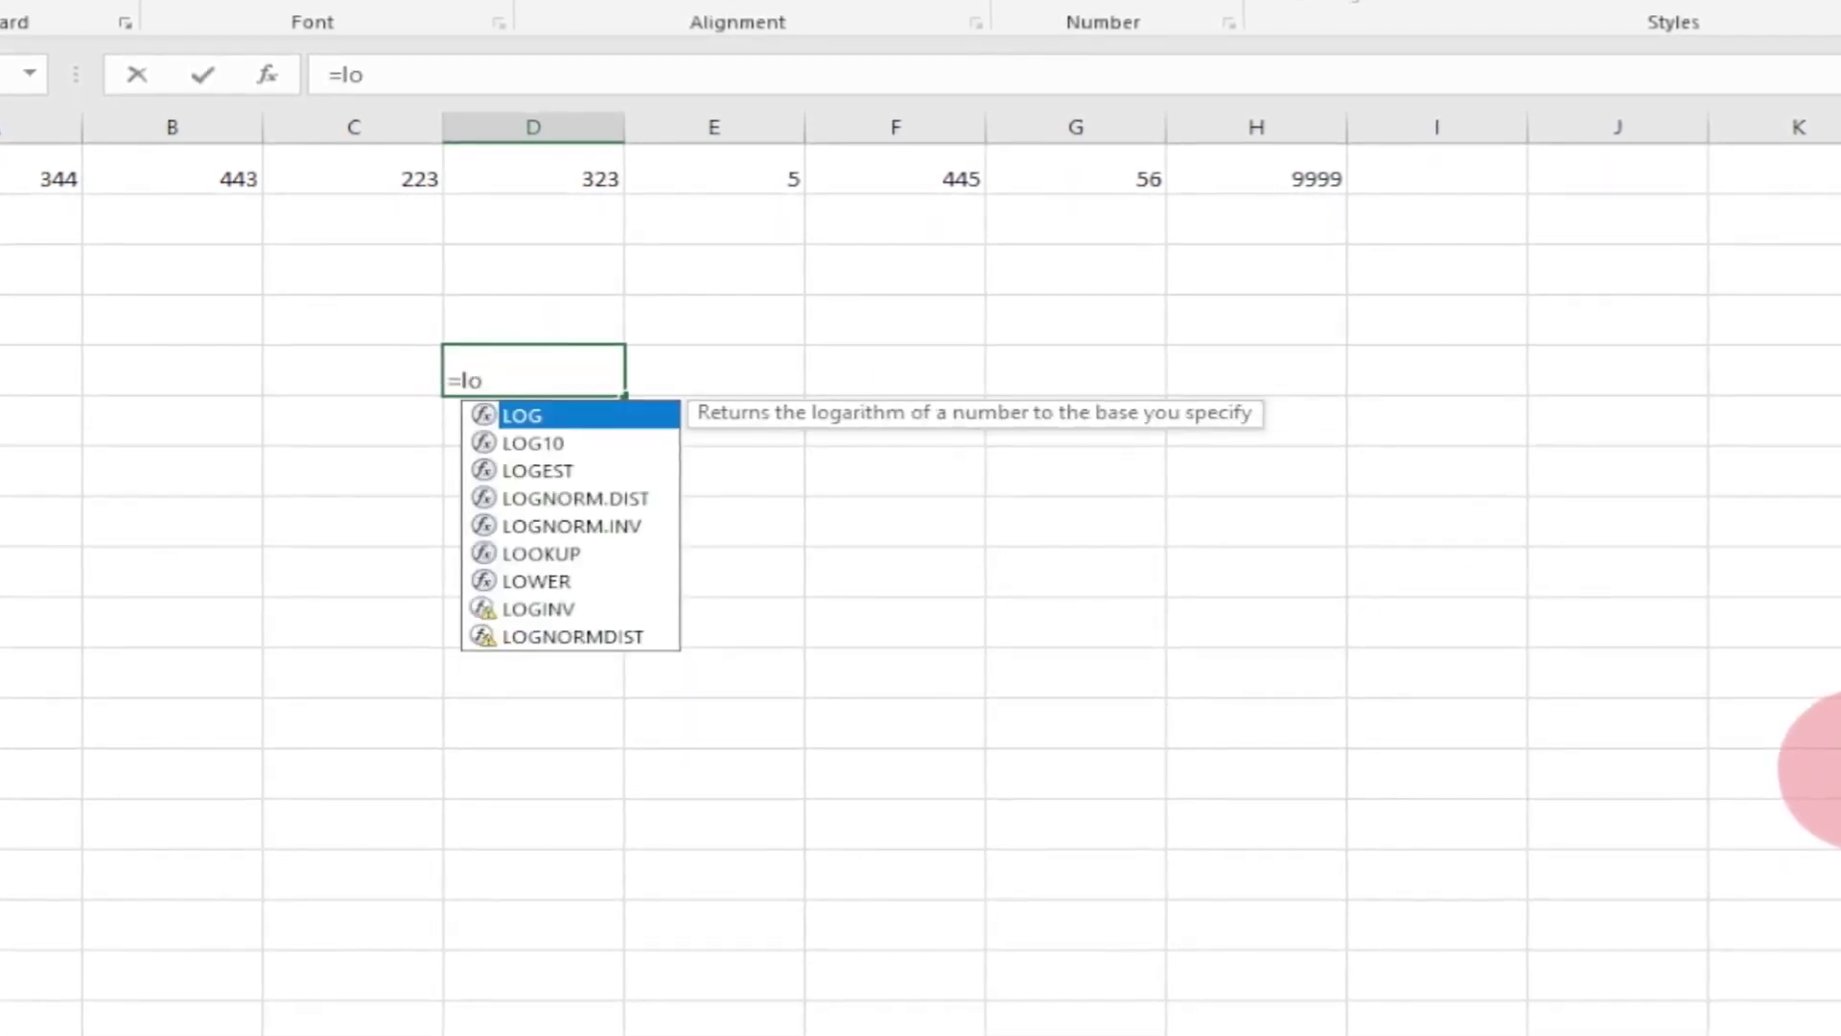
pyautogui.write('p')
pyautogui.press('BackSpace')
pyautogui.press('BackSpace')
pyautogui.press('BackSpace')
pyautogui.press('BackSpace')
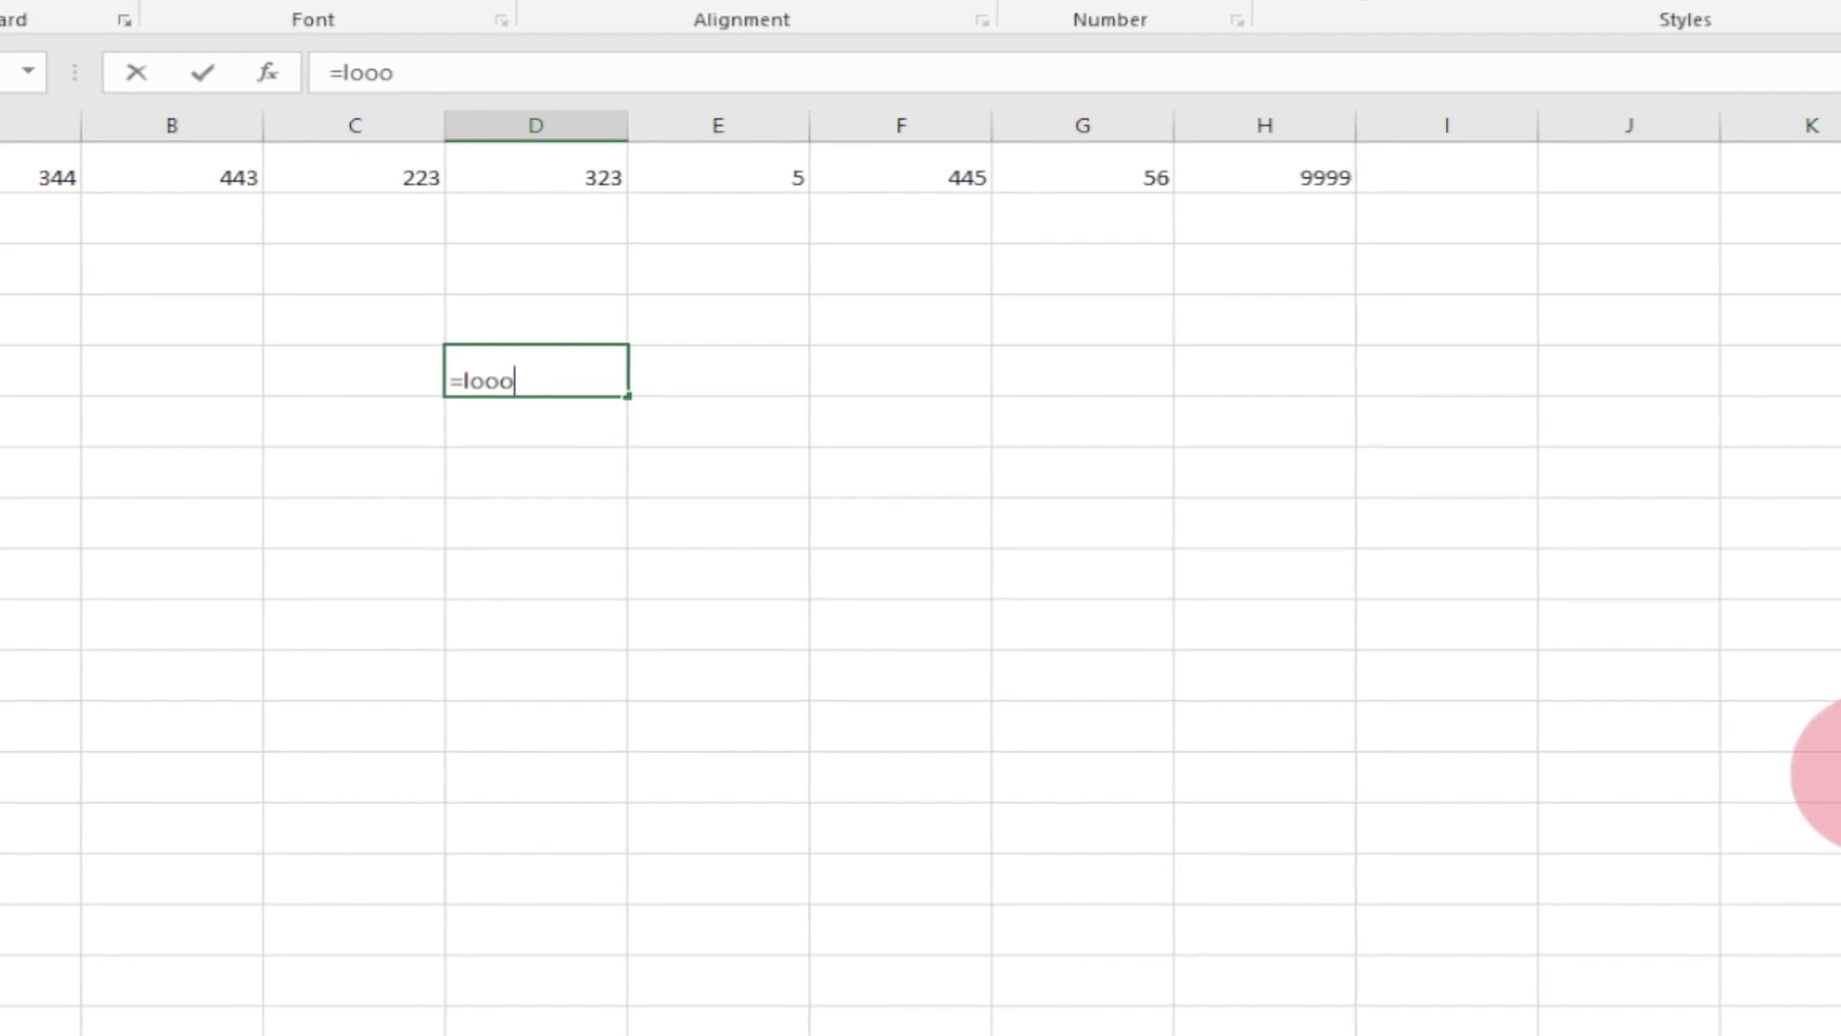
pyautogui.write('k')
pyautogui.press('Tab')
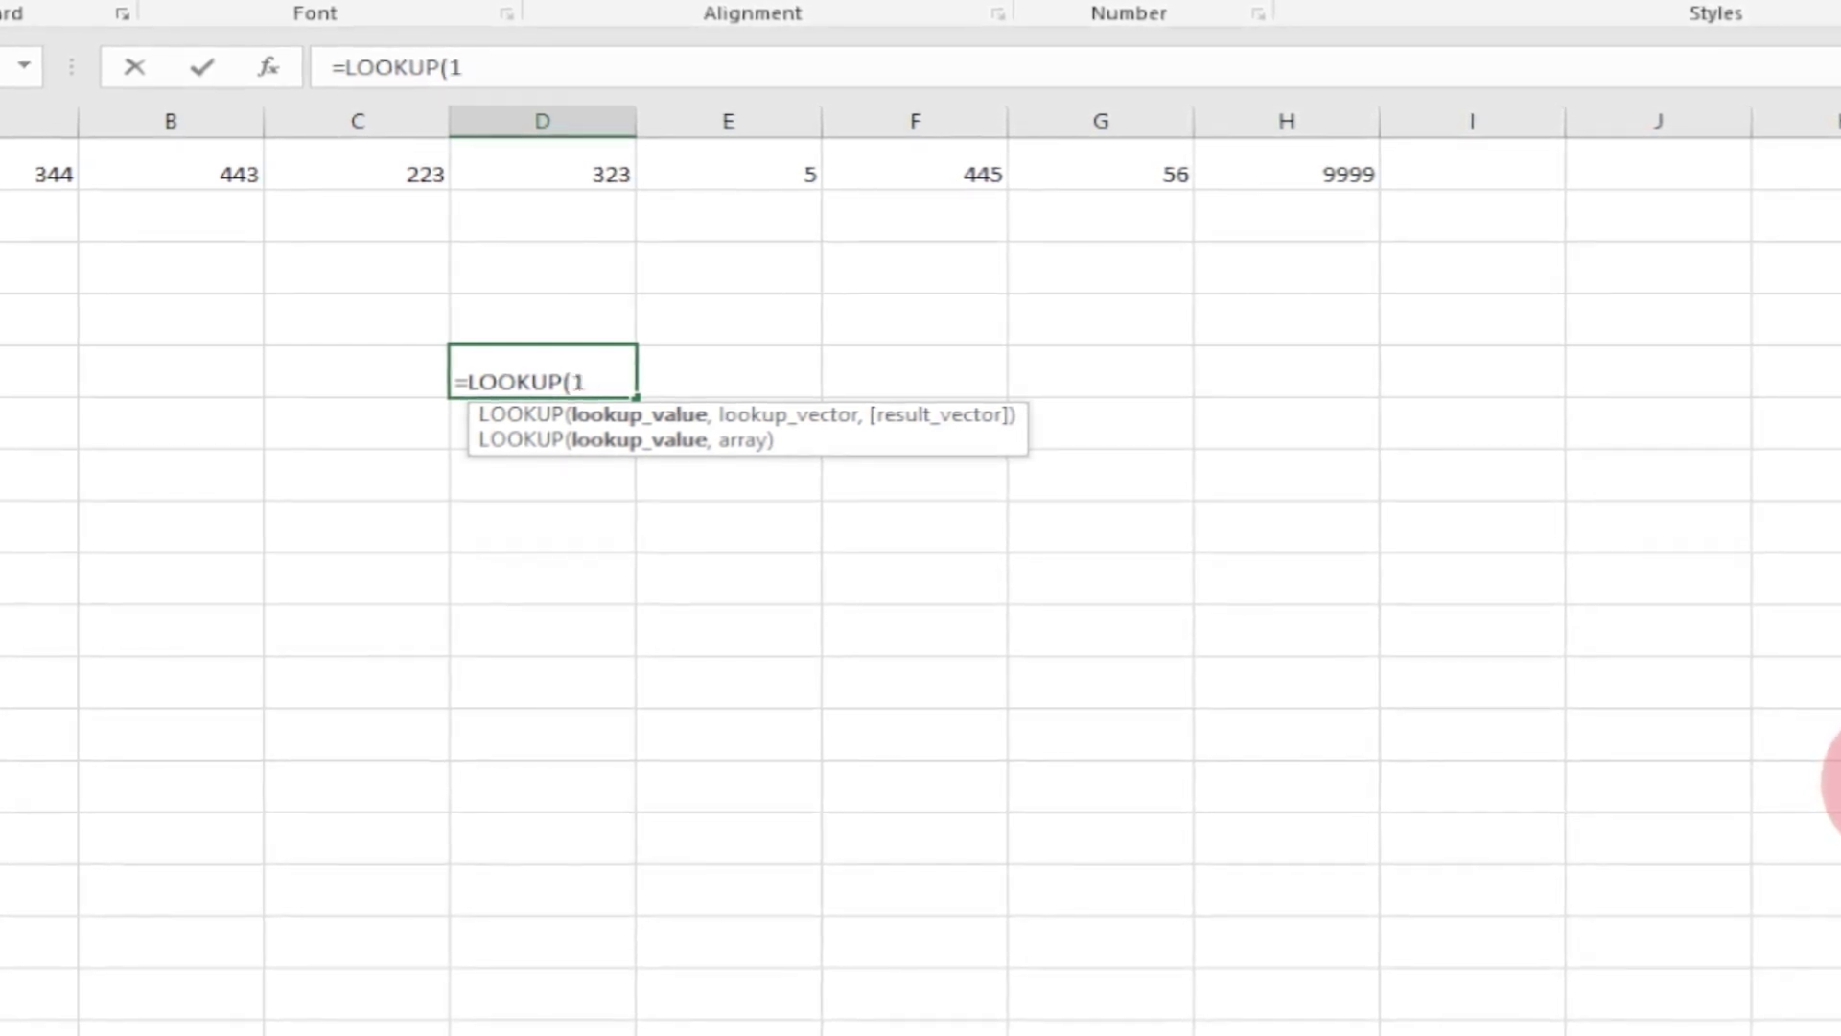
pyautogui.write('e')
pyautogui.press('BackSpace')
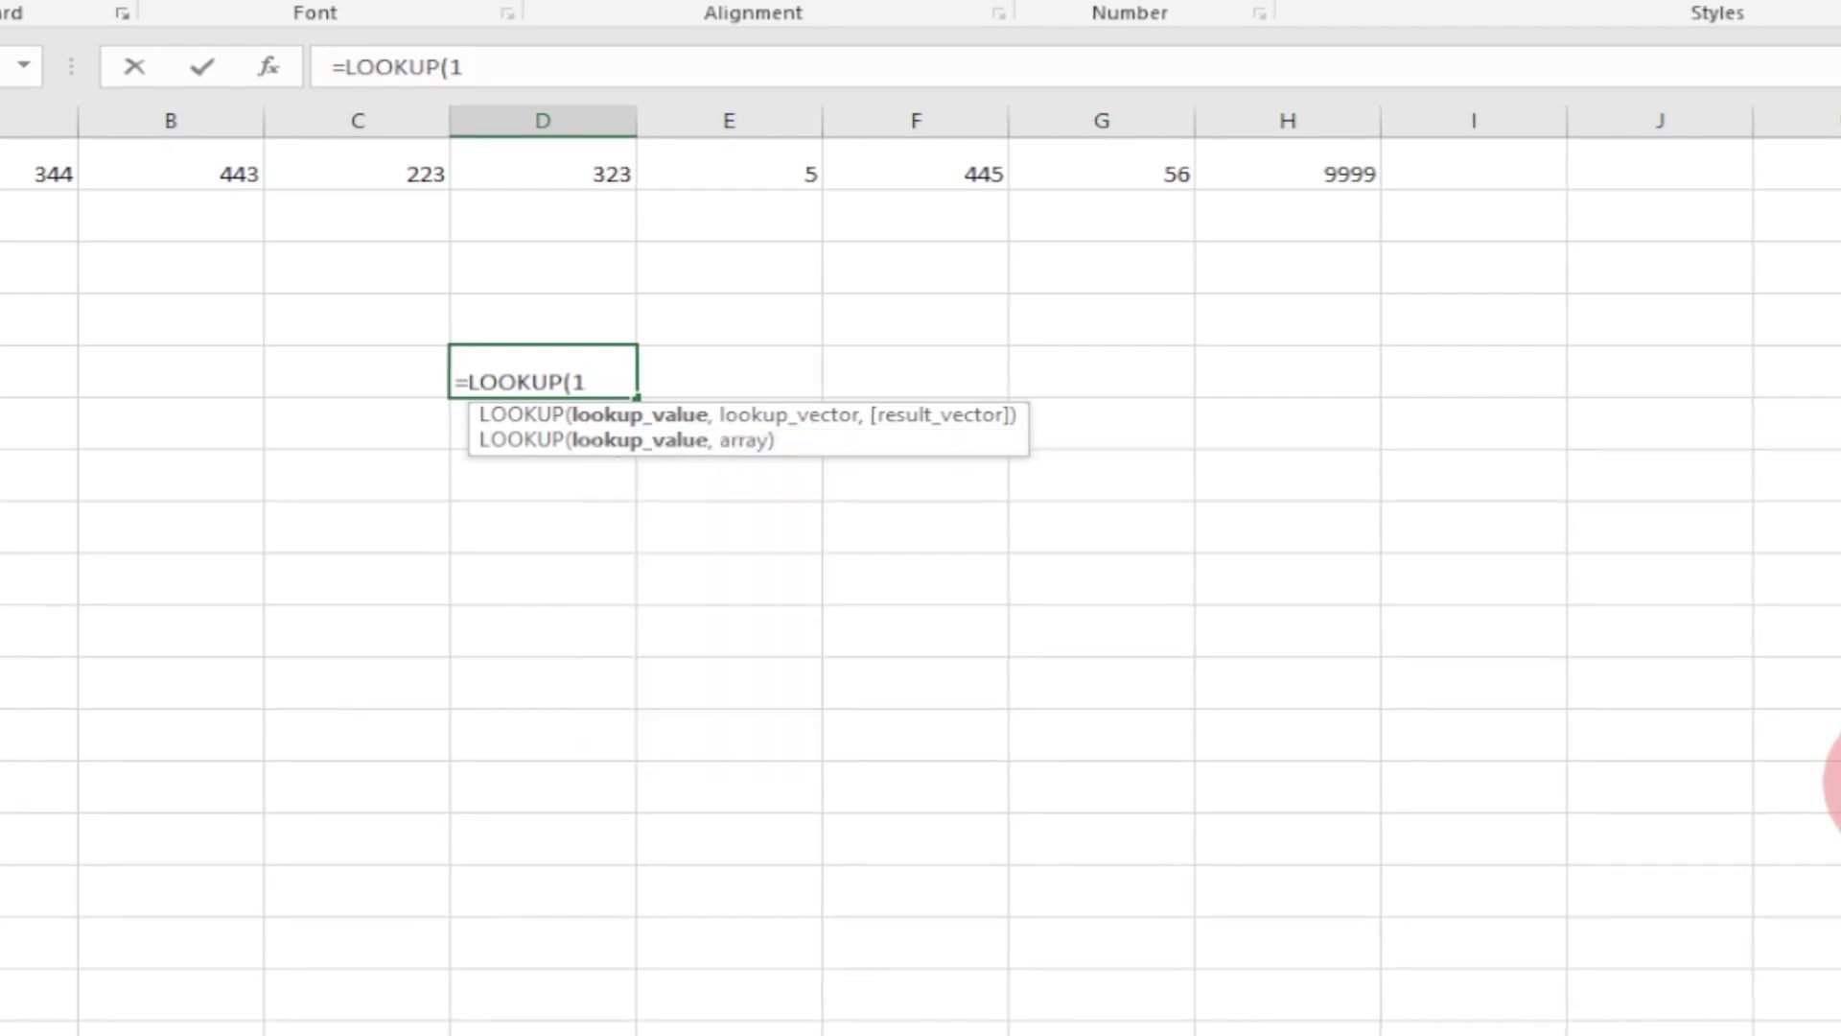
pyautogui.write('E')
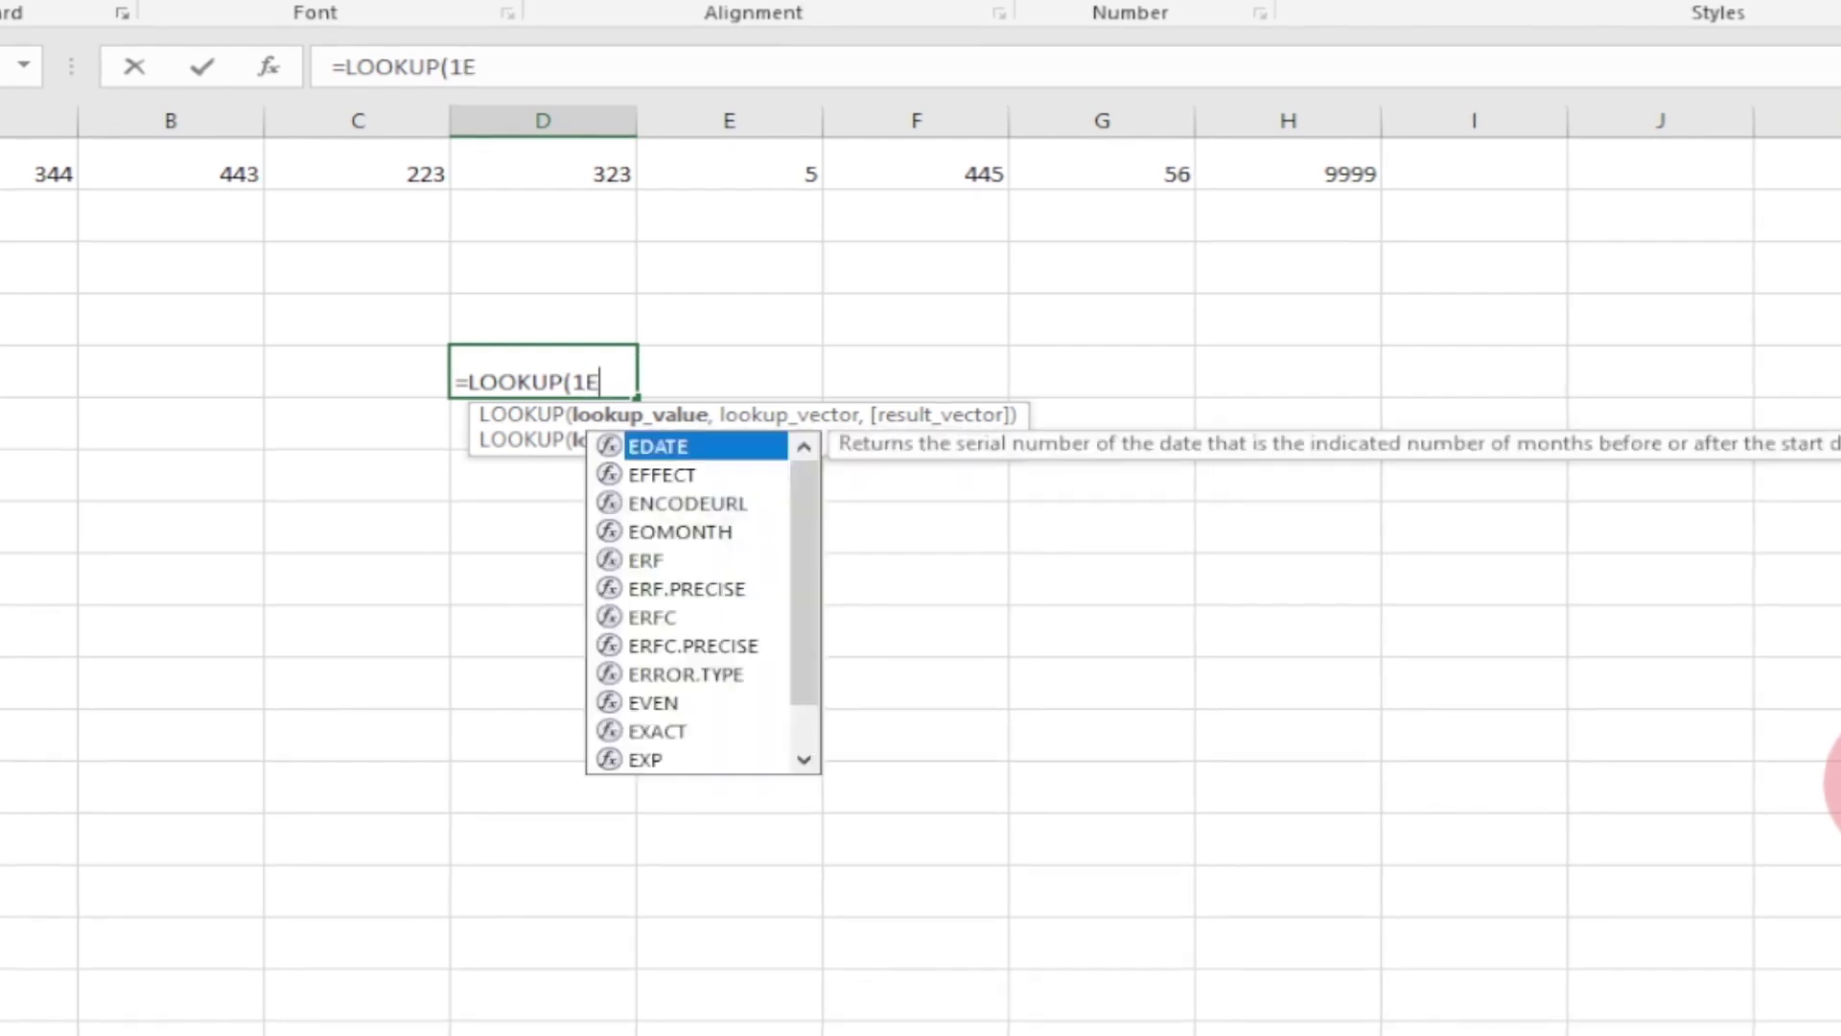
pyautogui.write('100')
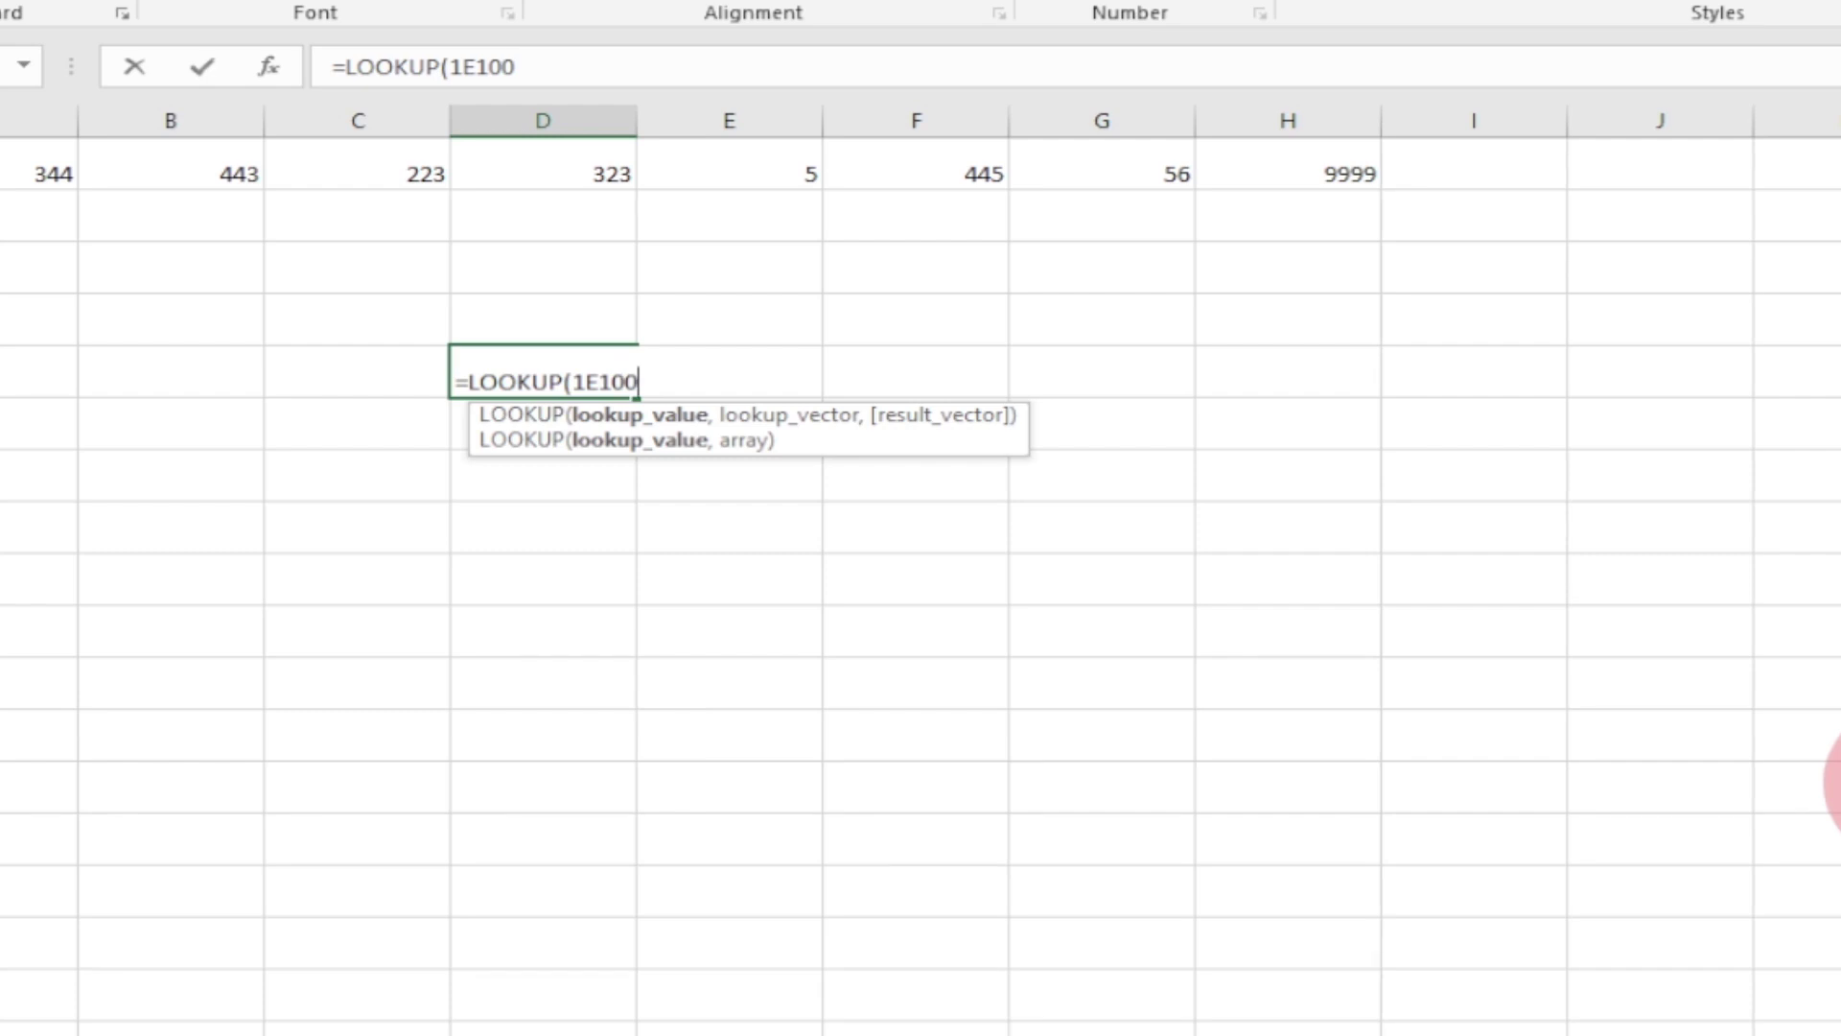
pyautogui.write(',')
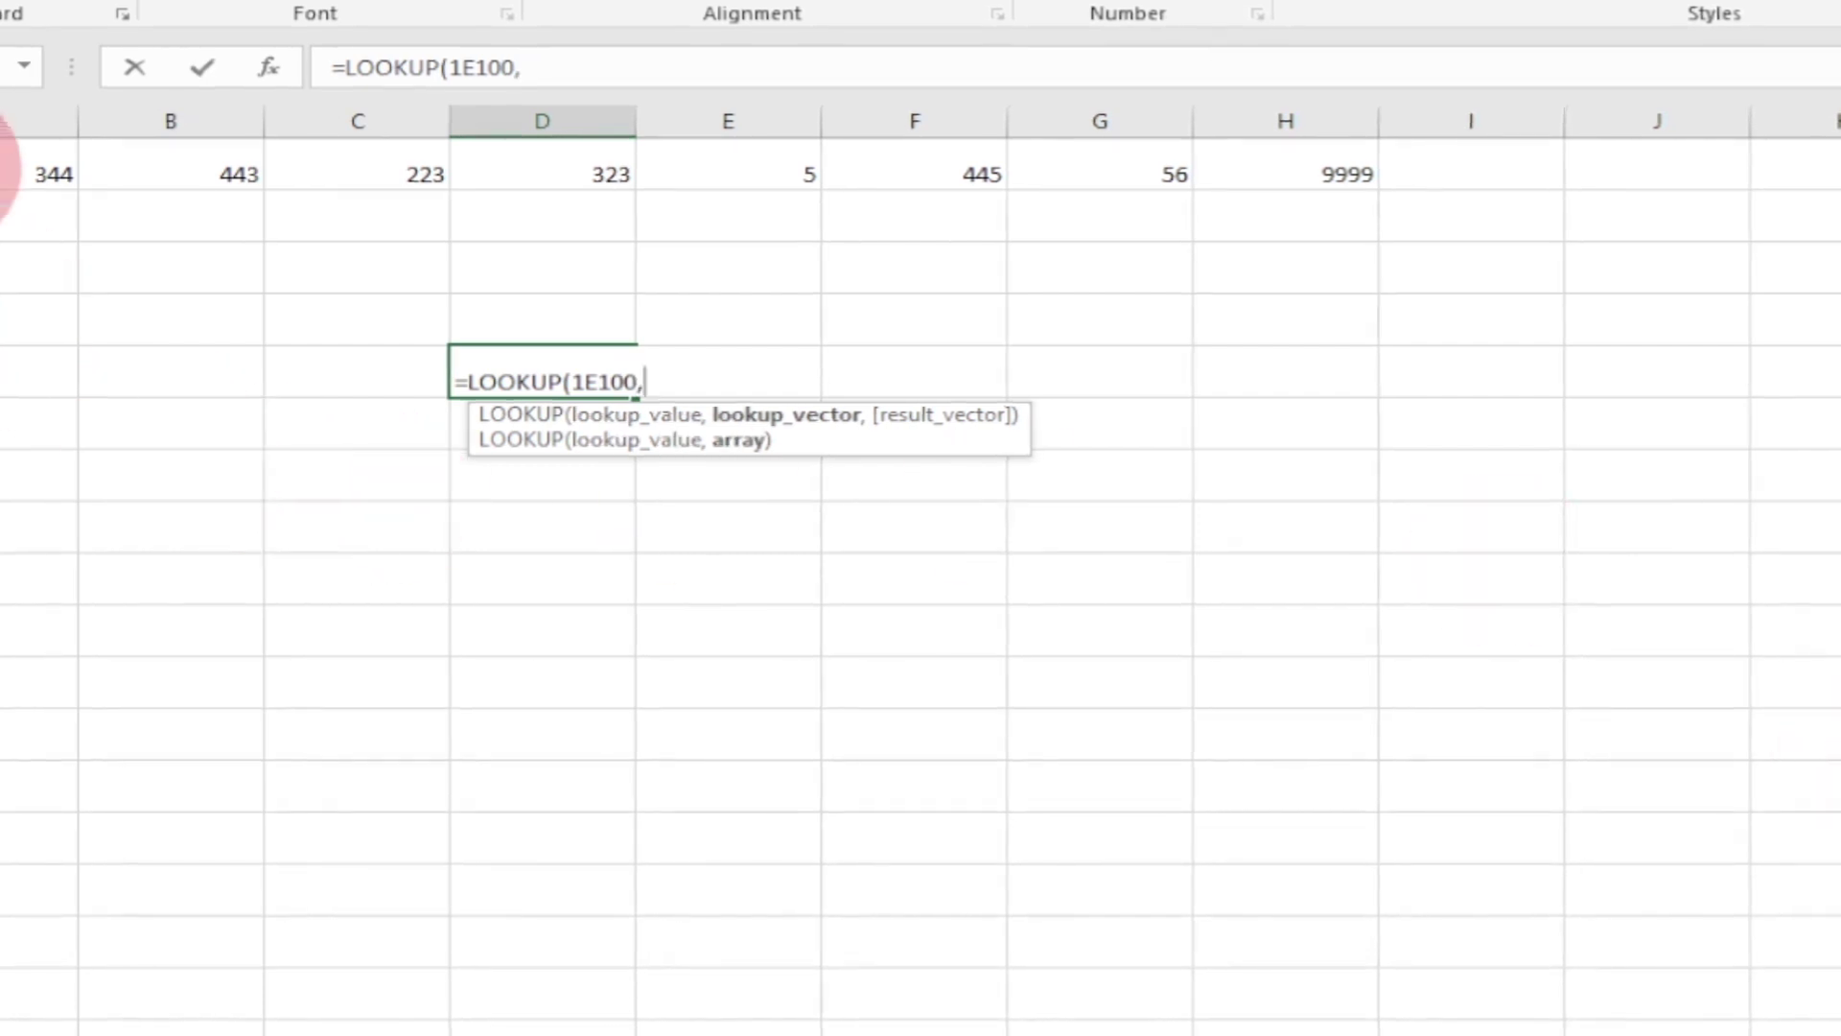
pyautogui.click(9, 175)
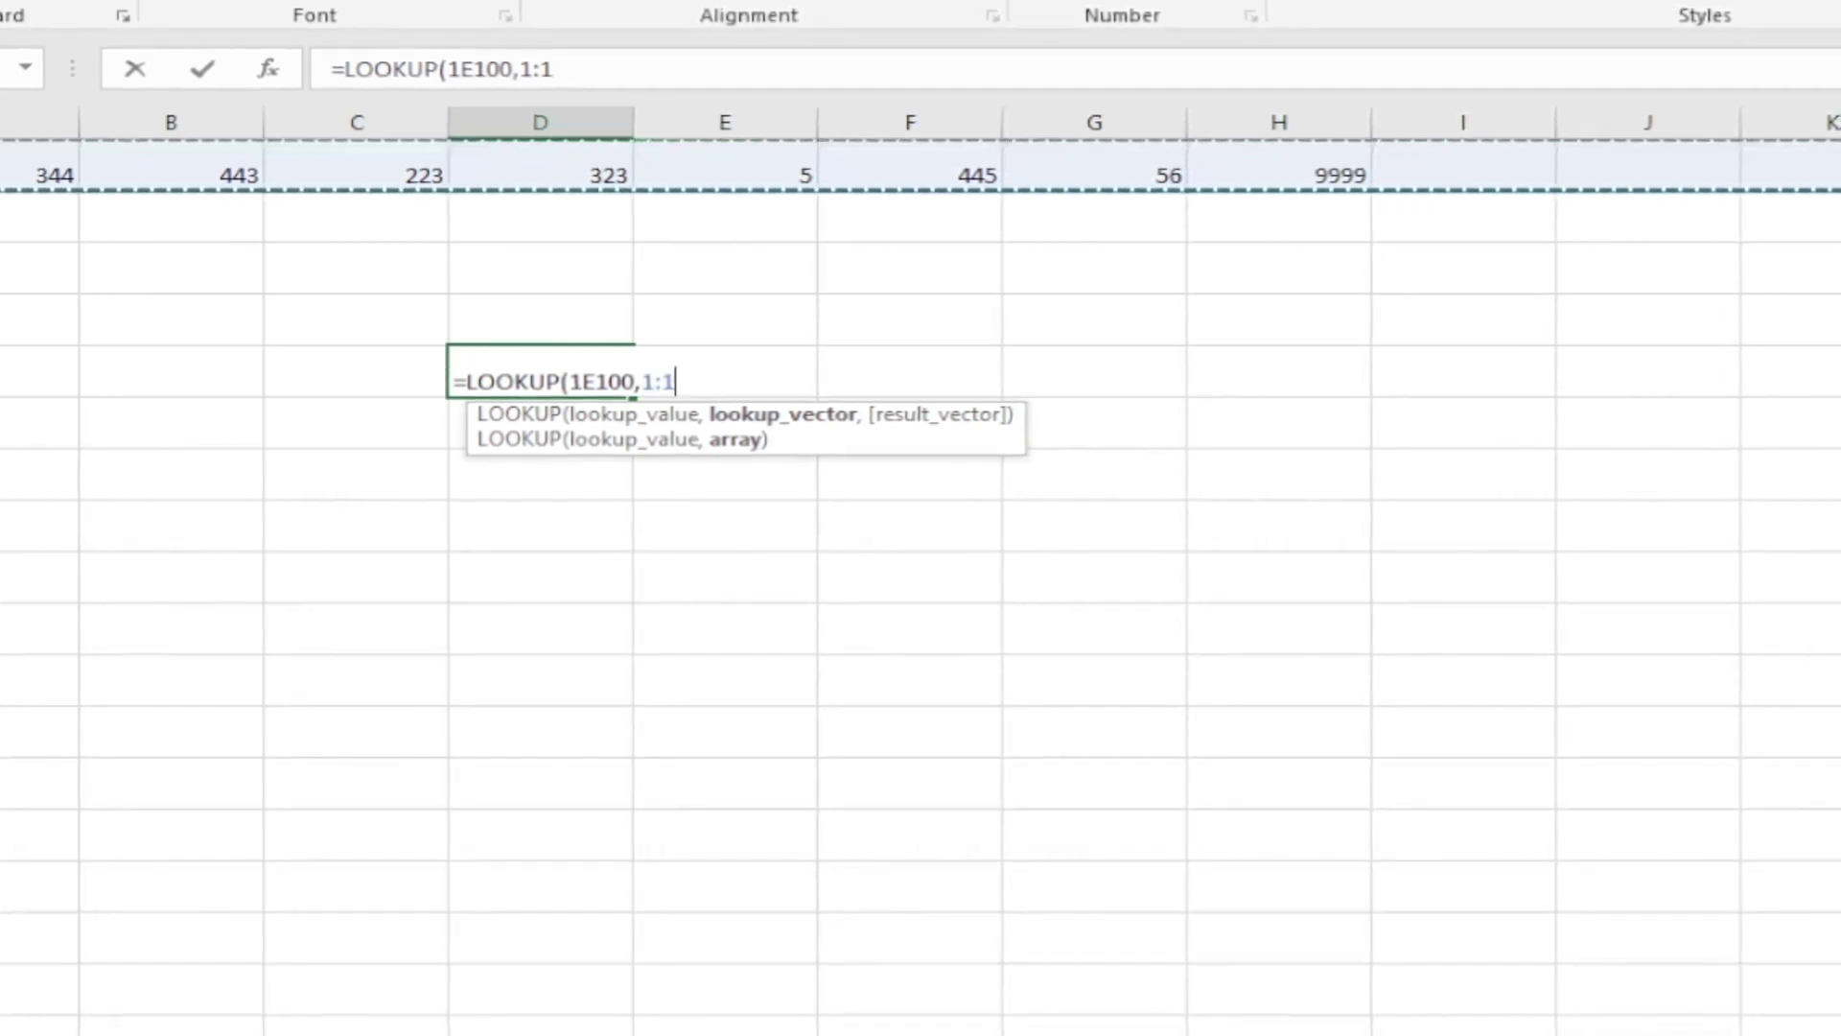
pyautogui.write(')')
pyautogui.press('Return')
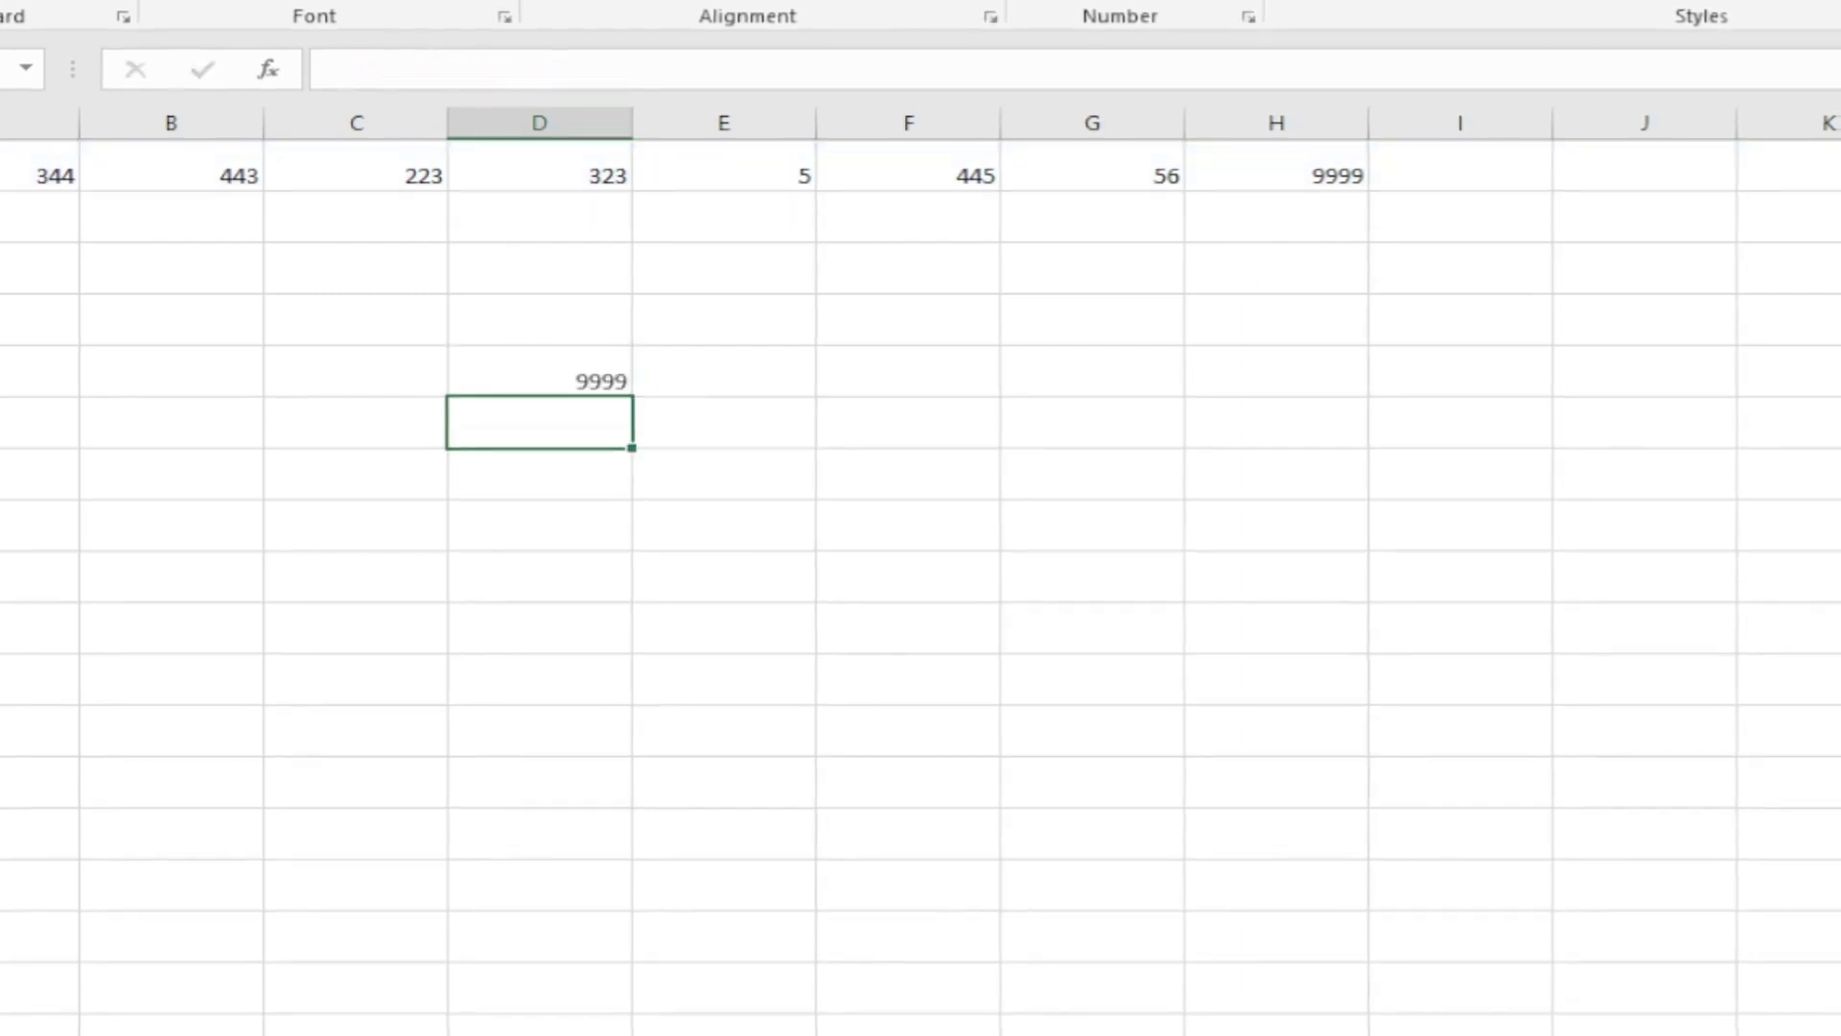
pyautogui.click(544, 382)
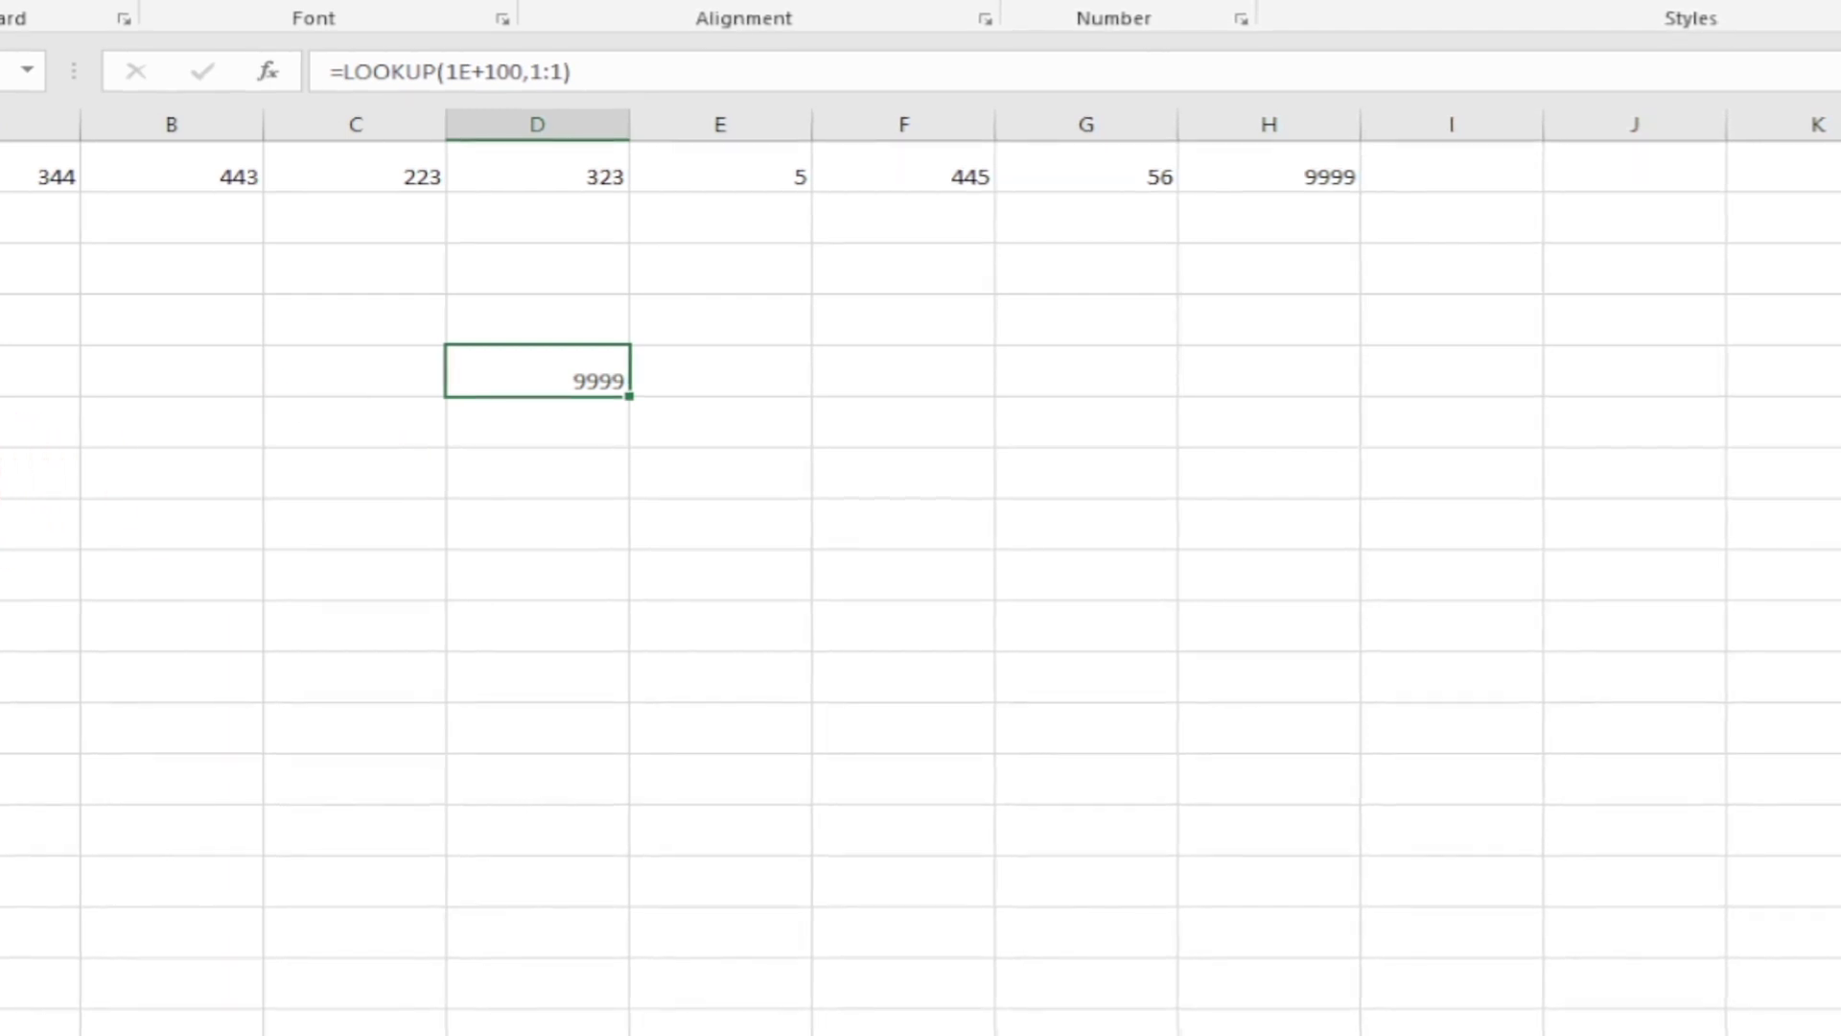
# Enter 190000 in I1 so the LOOKUP result updates to 190000.
pyautogui.click(1446, 165)
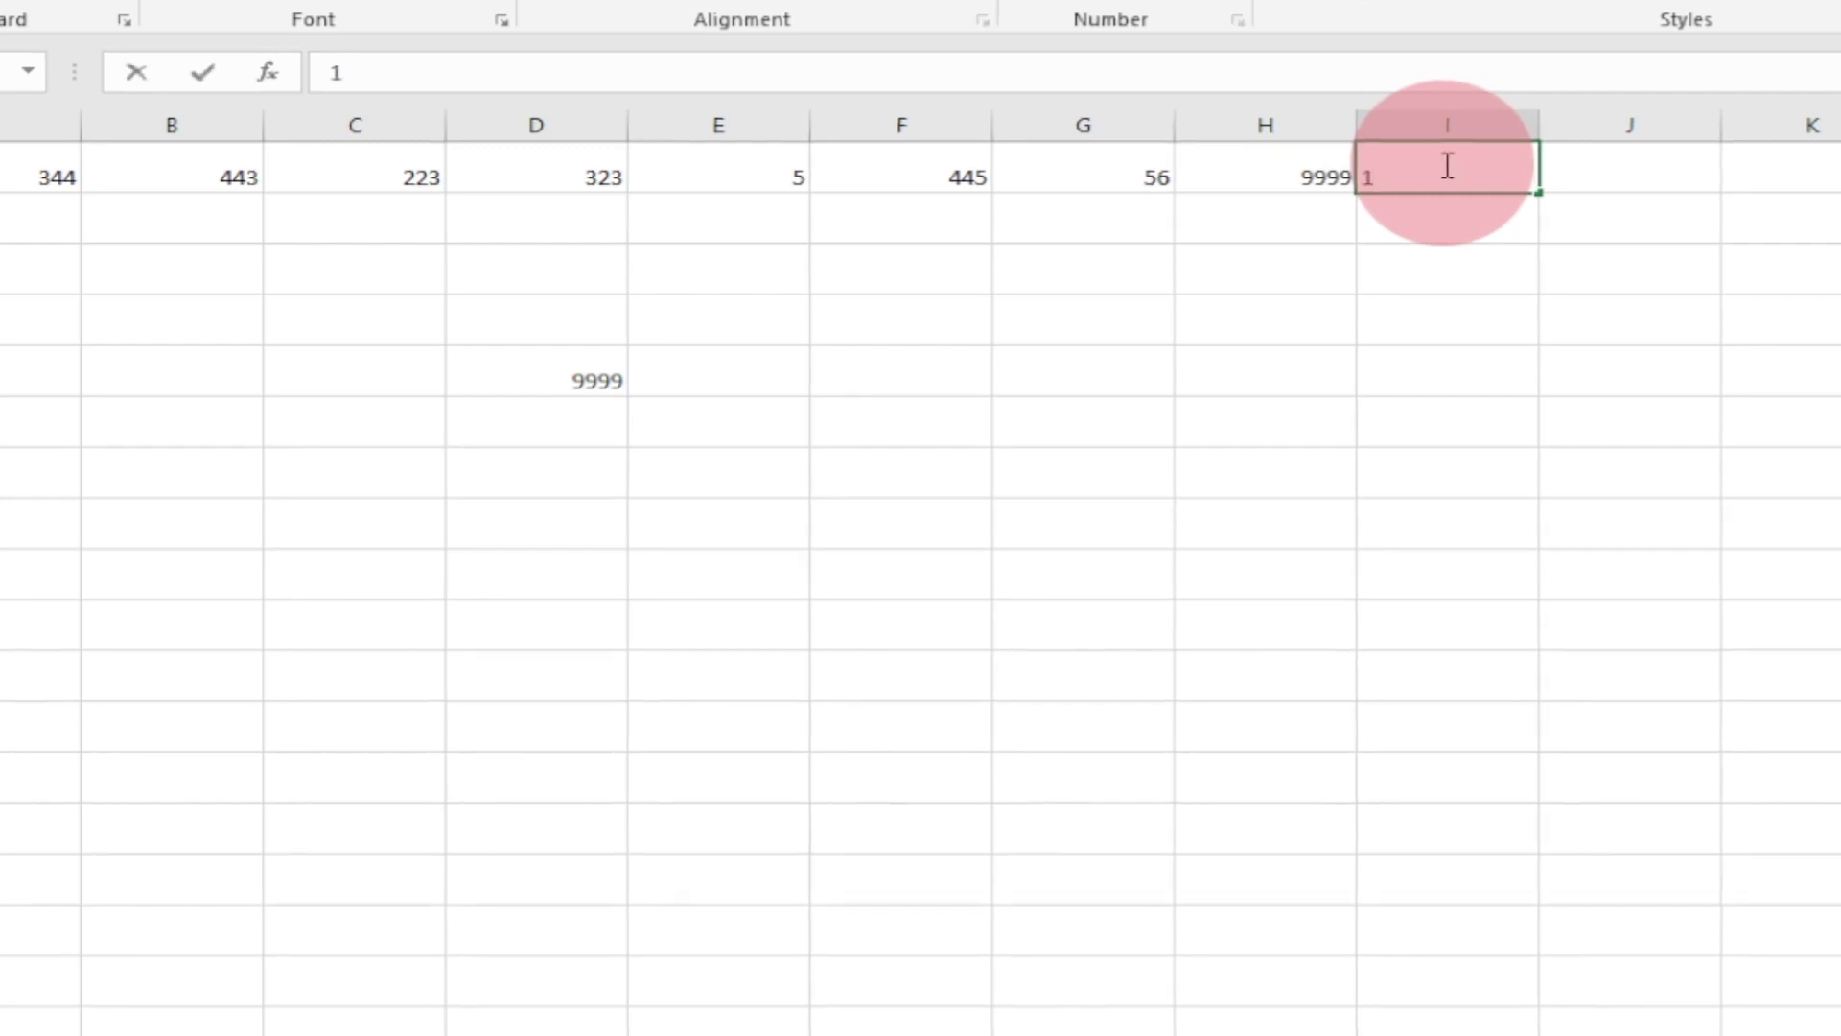
pyautogui.press('Return')
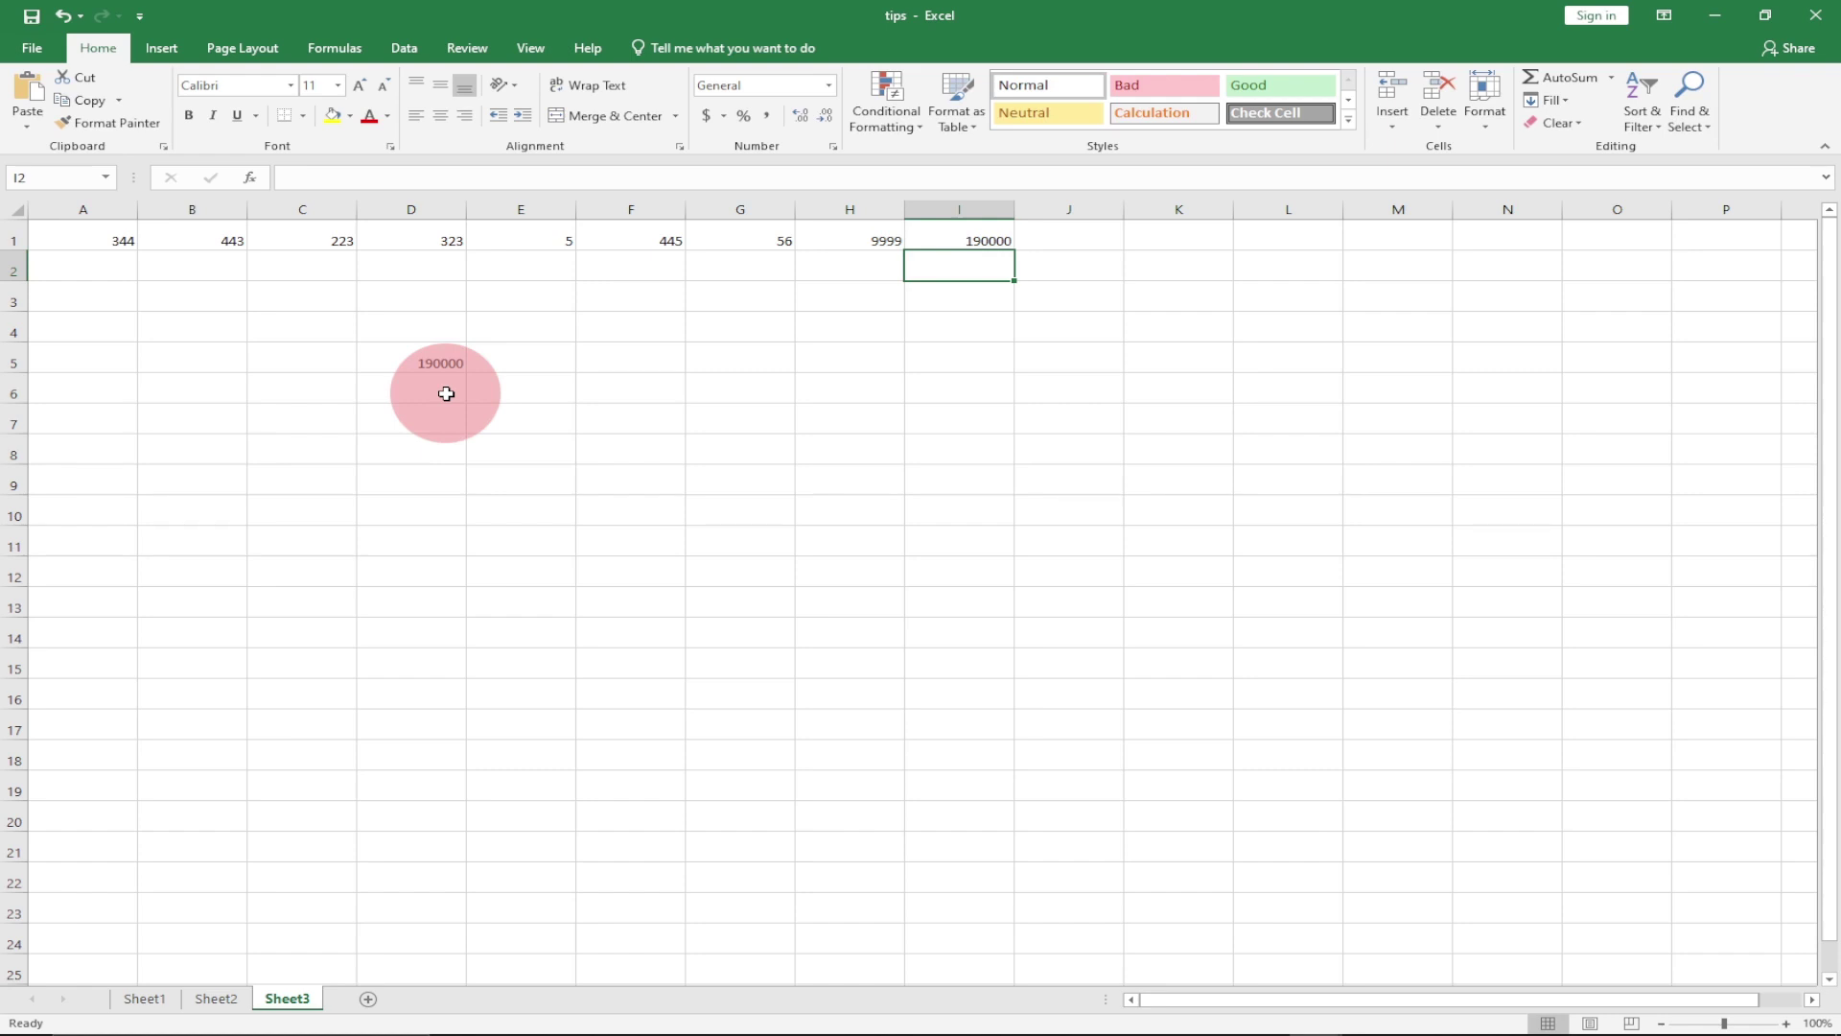
# Enter 45, 55 and BD into cells G5, G6 and G7.
pyautogui.click(533, 415)
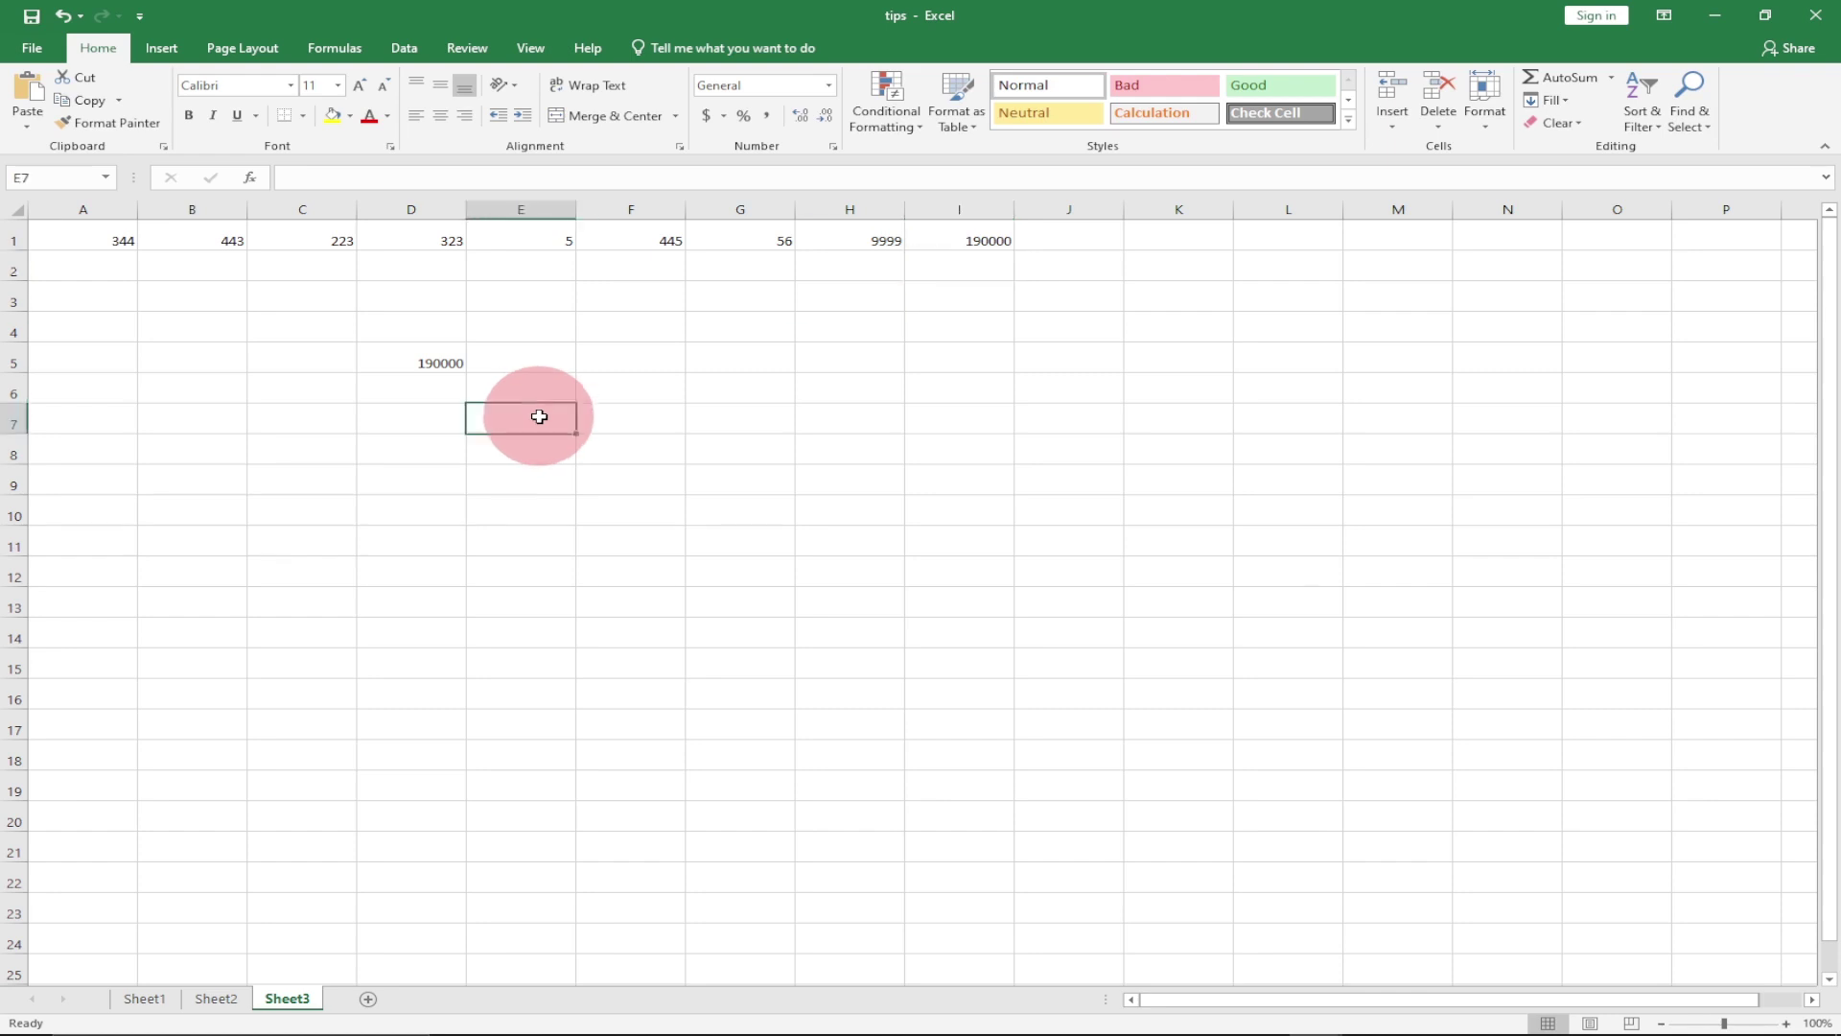
pyautogui.click(752, 365)
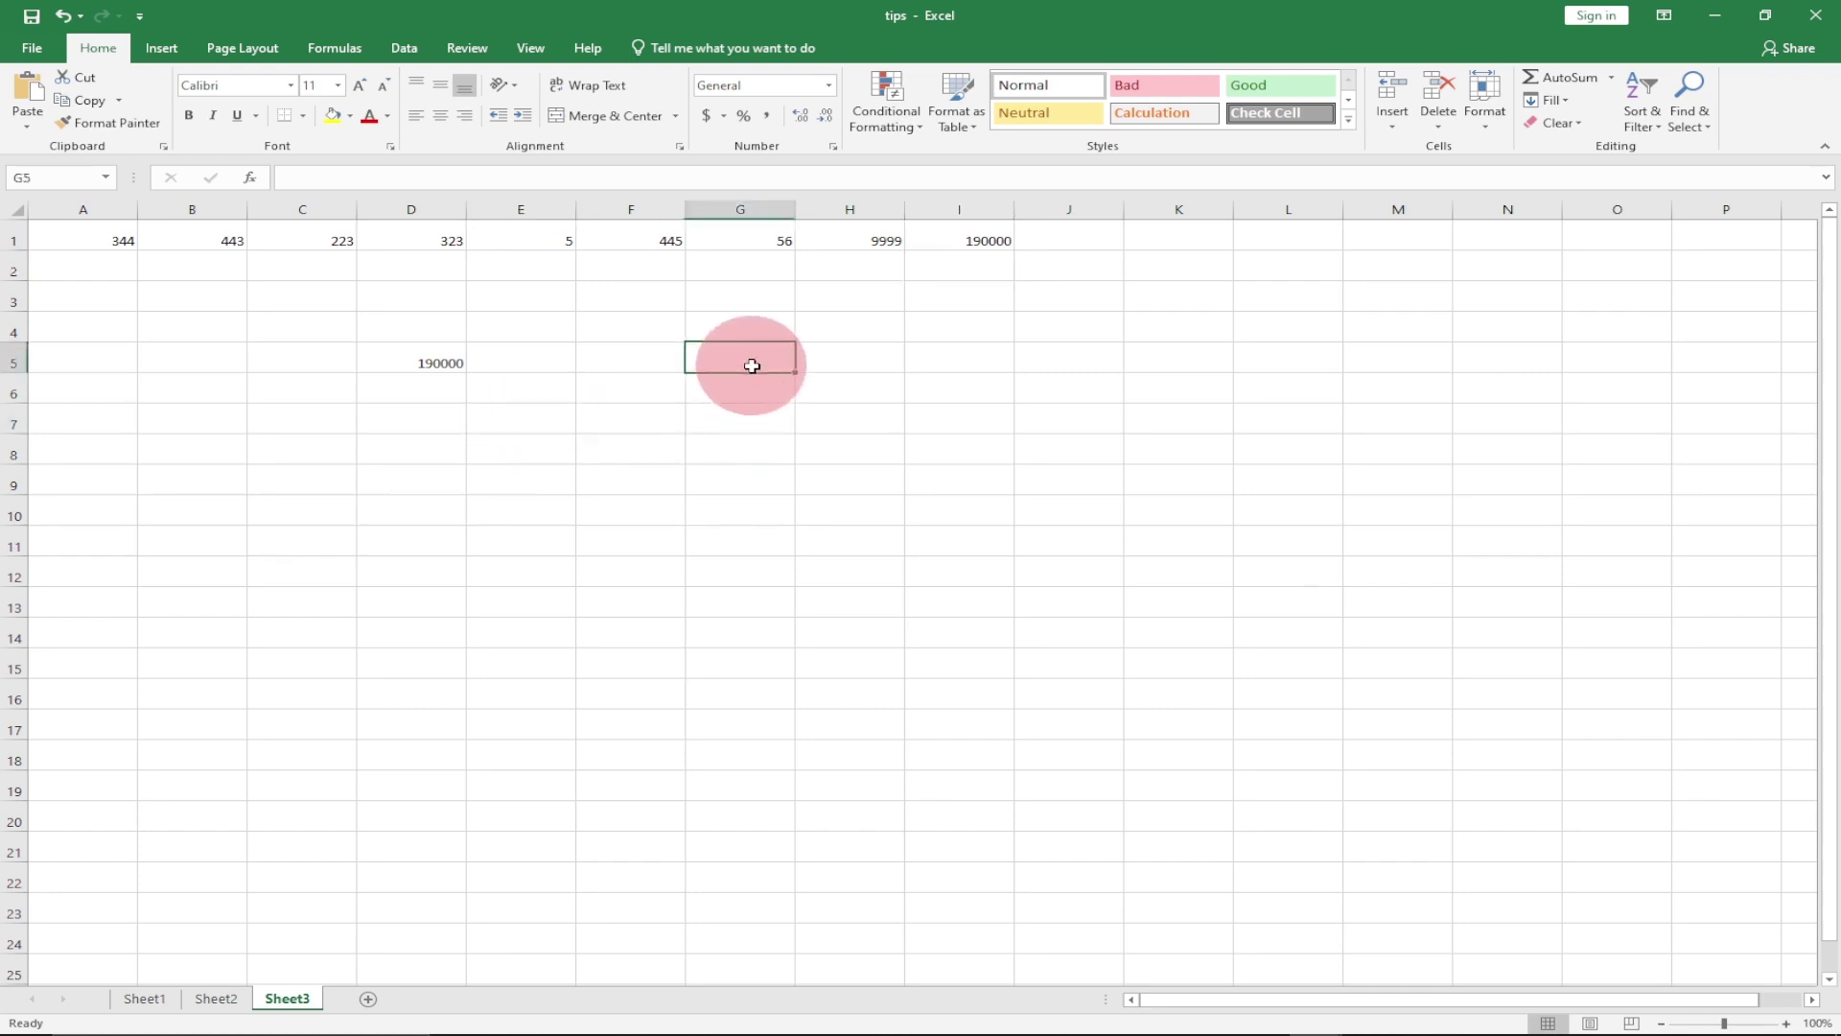
pyautogui.write('45')
pyautogui.click(735, 390)
pyautogui.write('55')
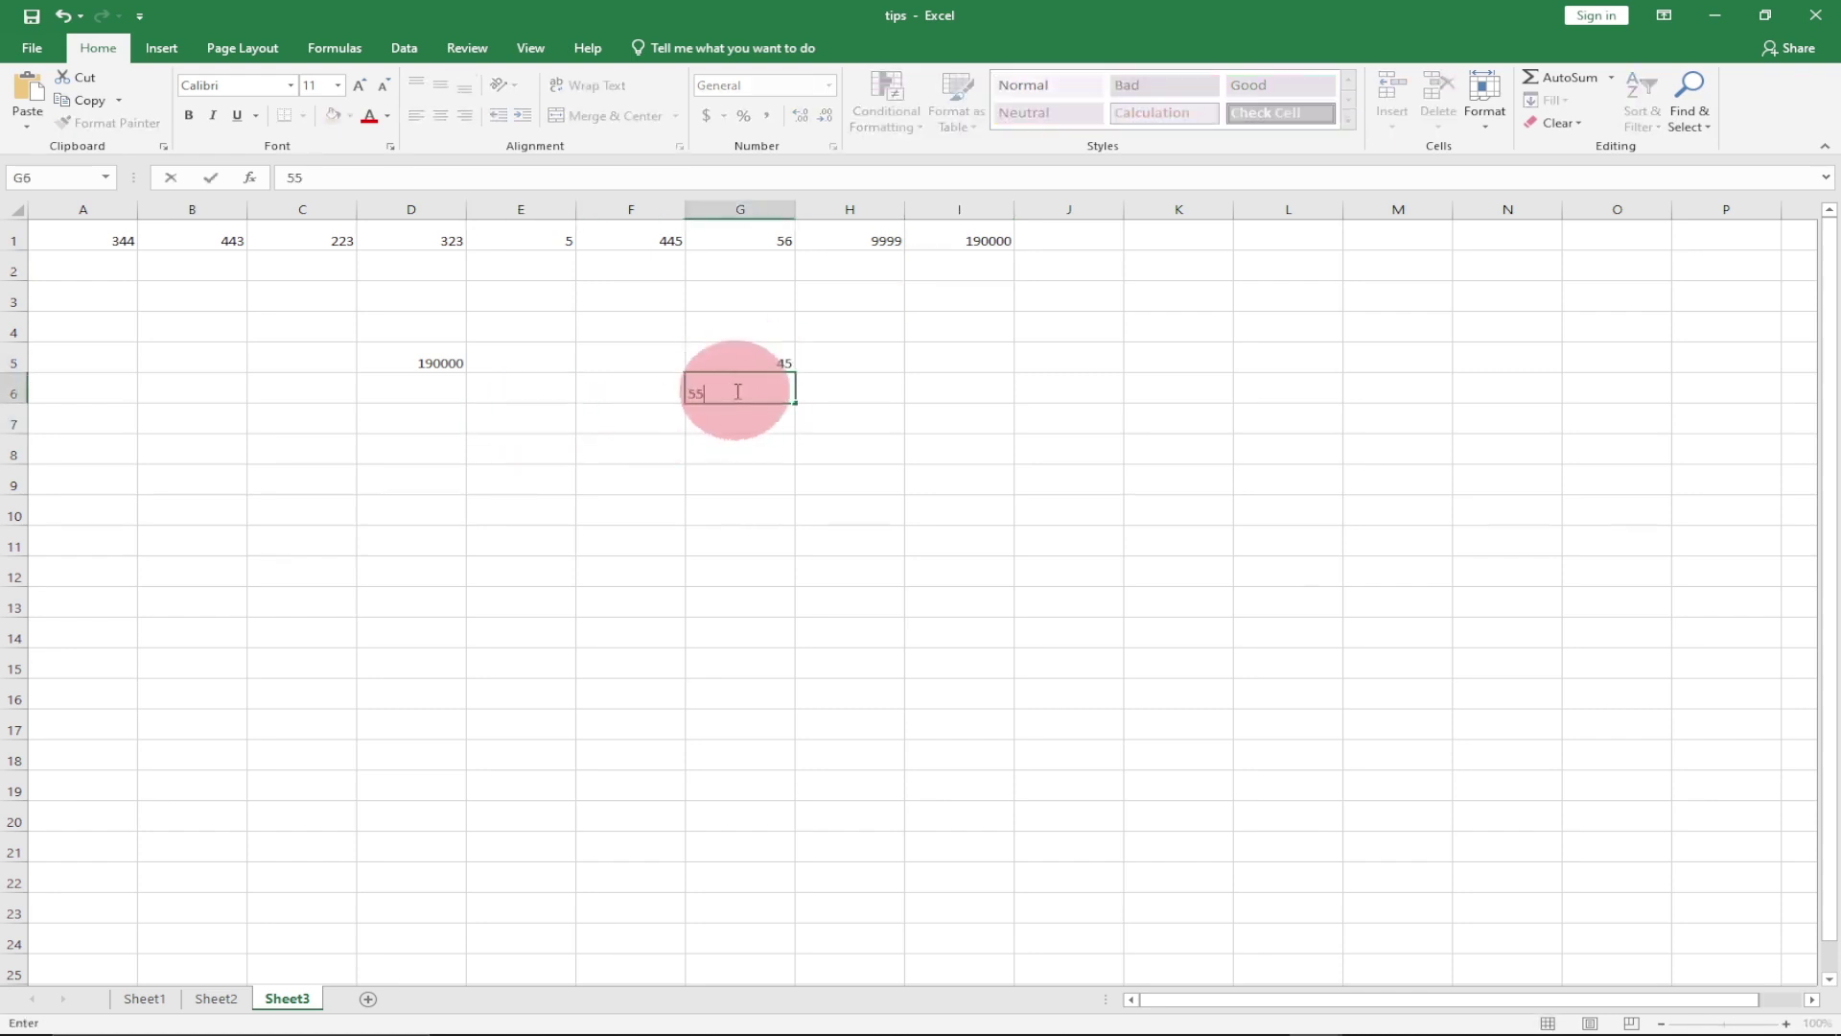
pyautogui.click(730, 421)
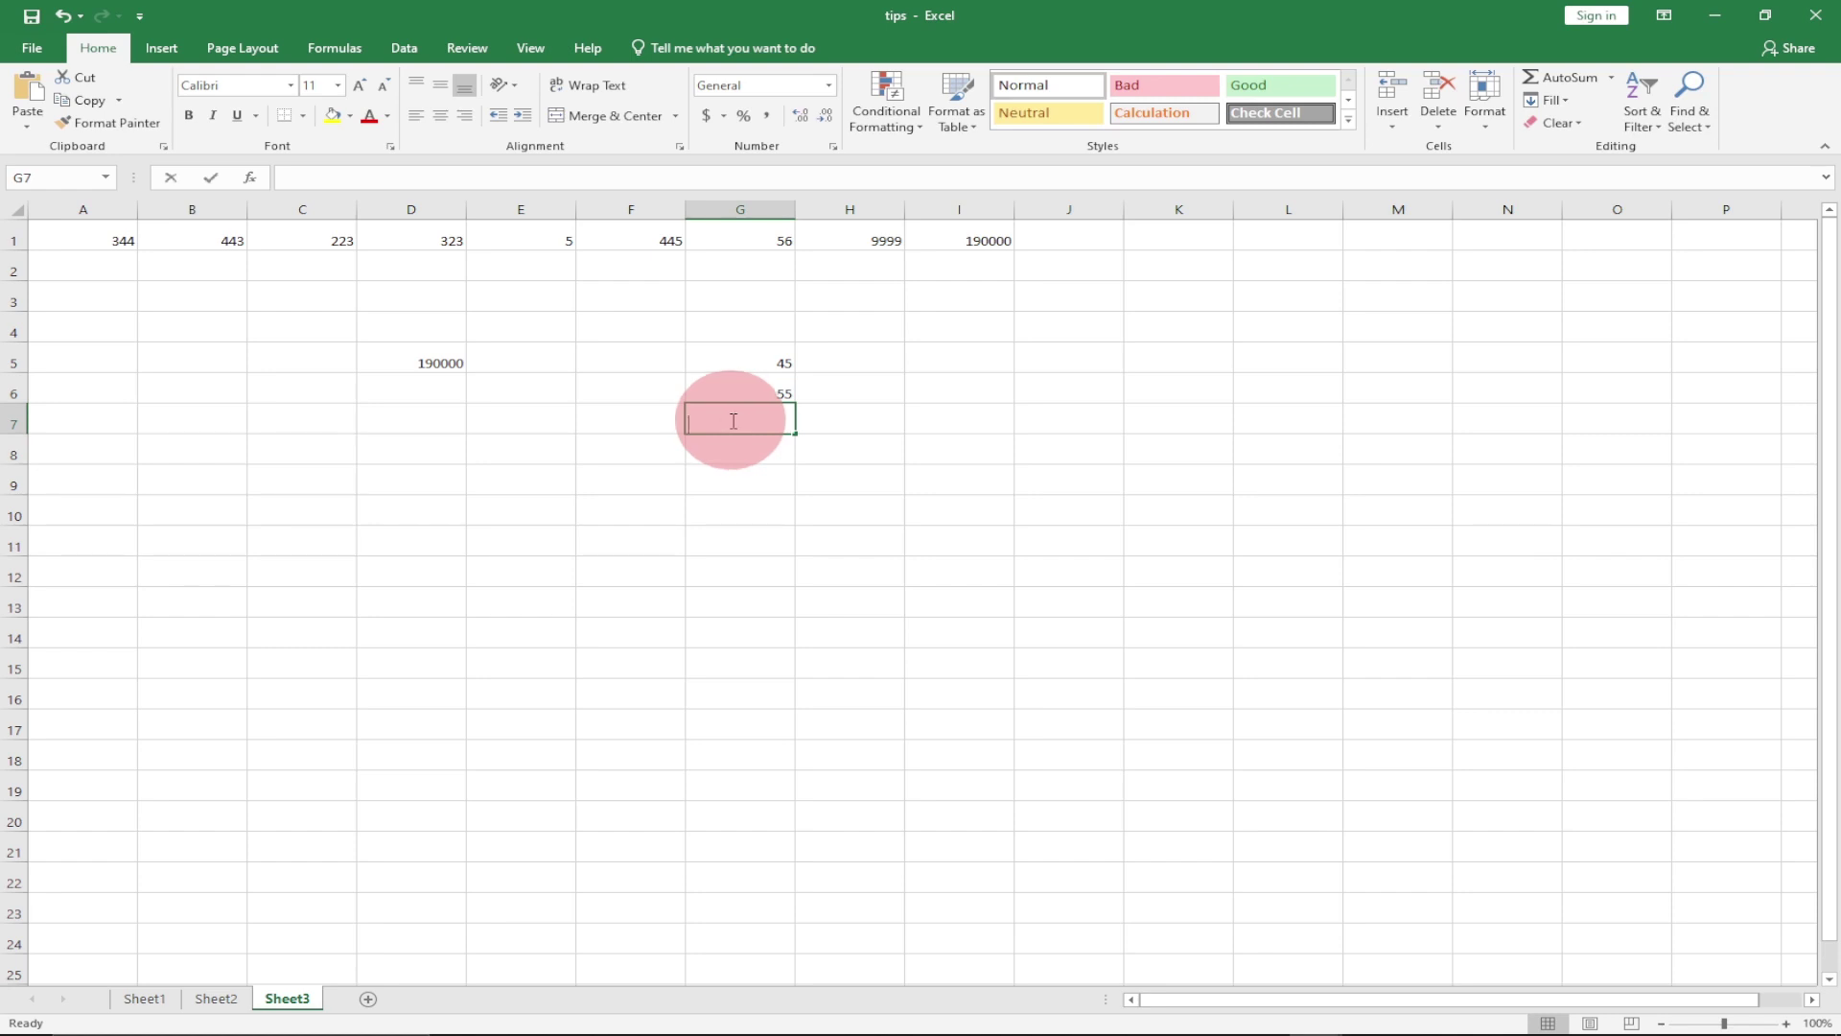
pyautogui.write('BD')
pyautogui.click(738, 458)
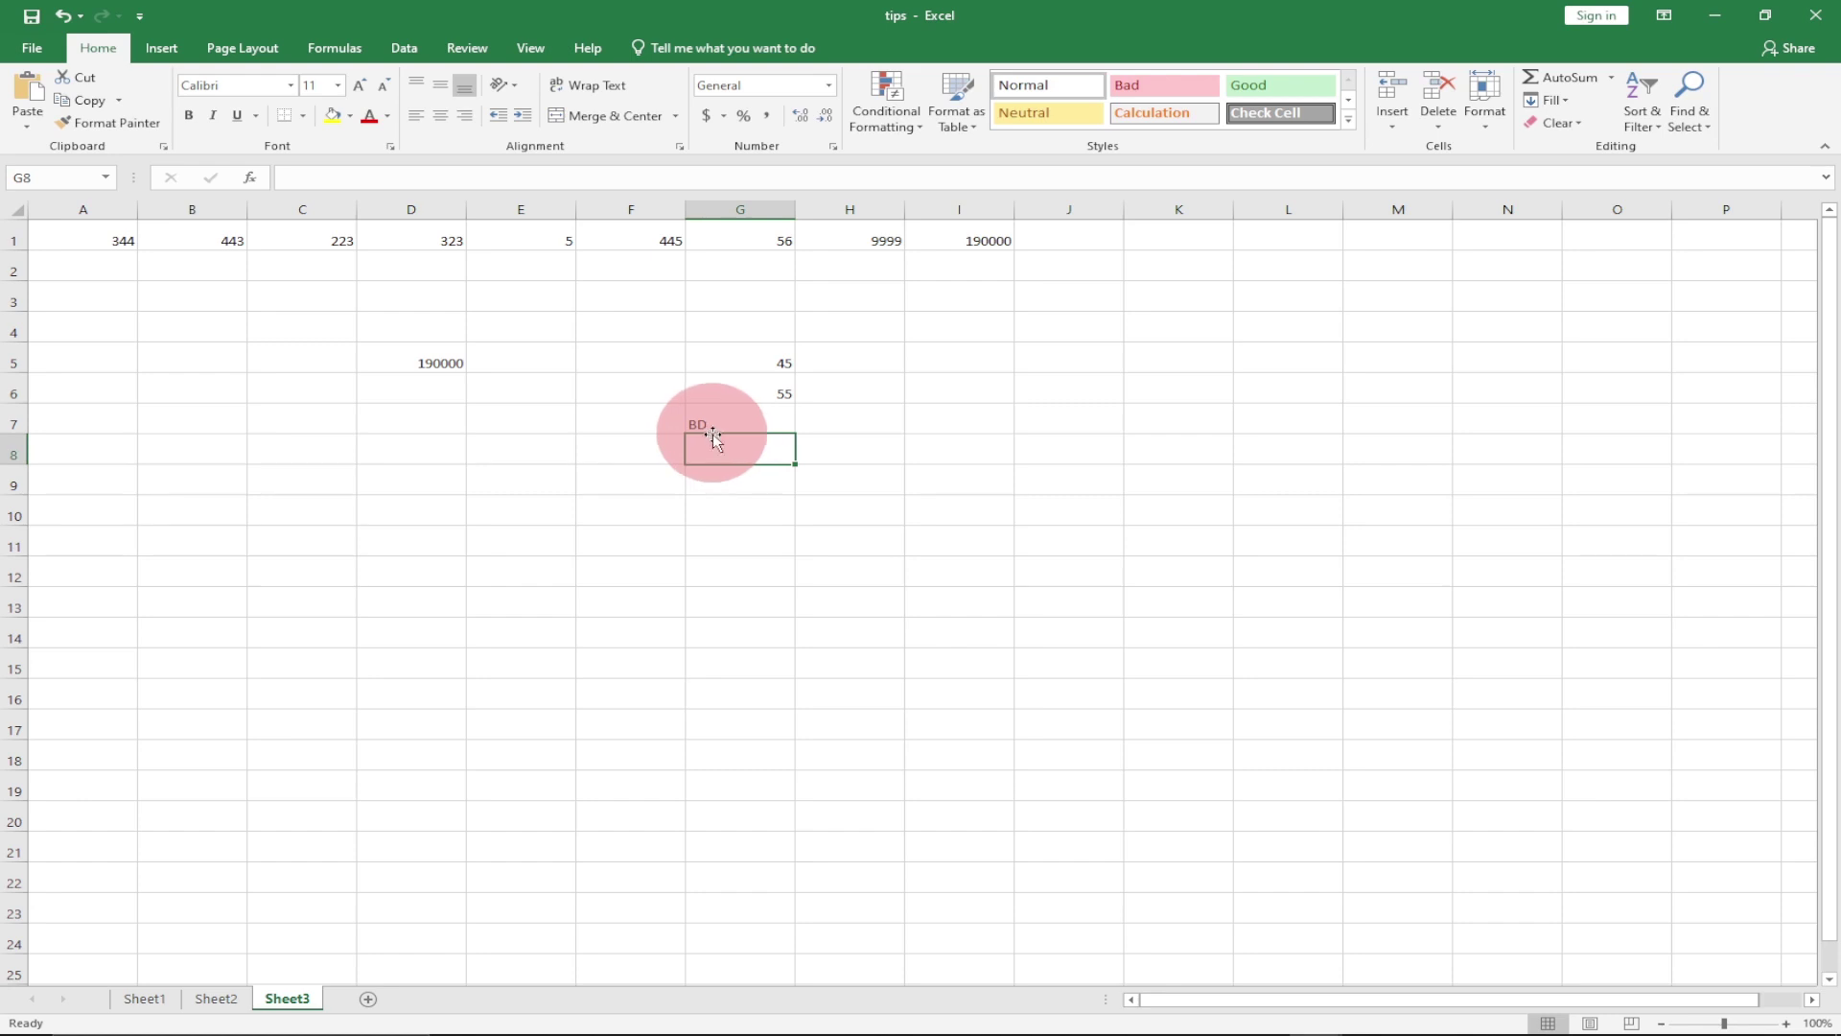
# Enter =SUM(G5:G6)*G7 in G8, which returns #VALUE!
pyautogui.write('=')
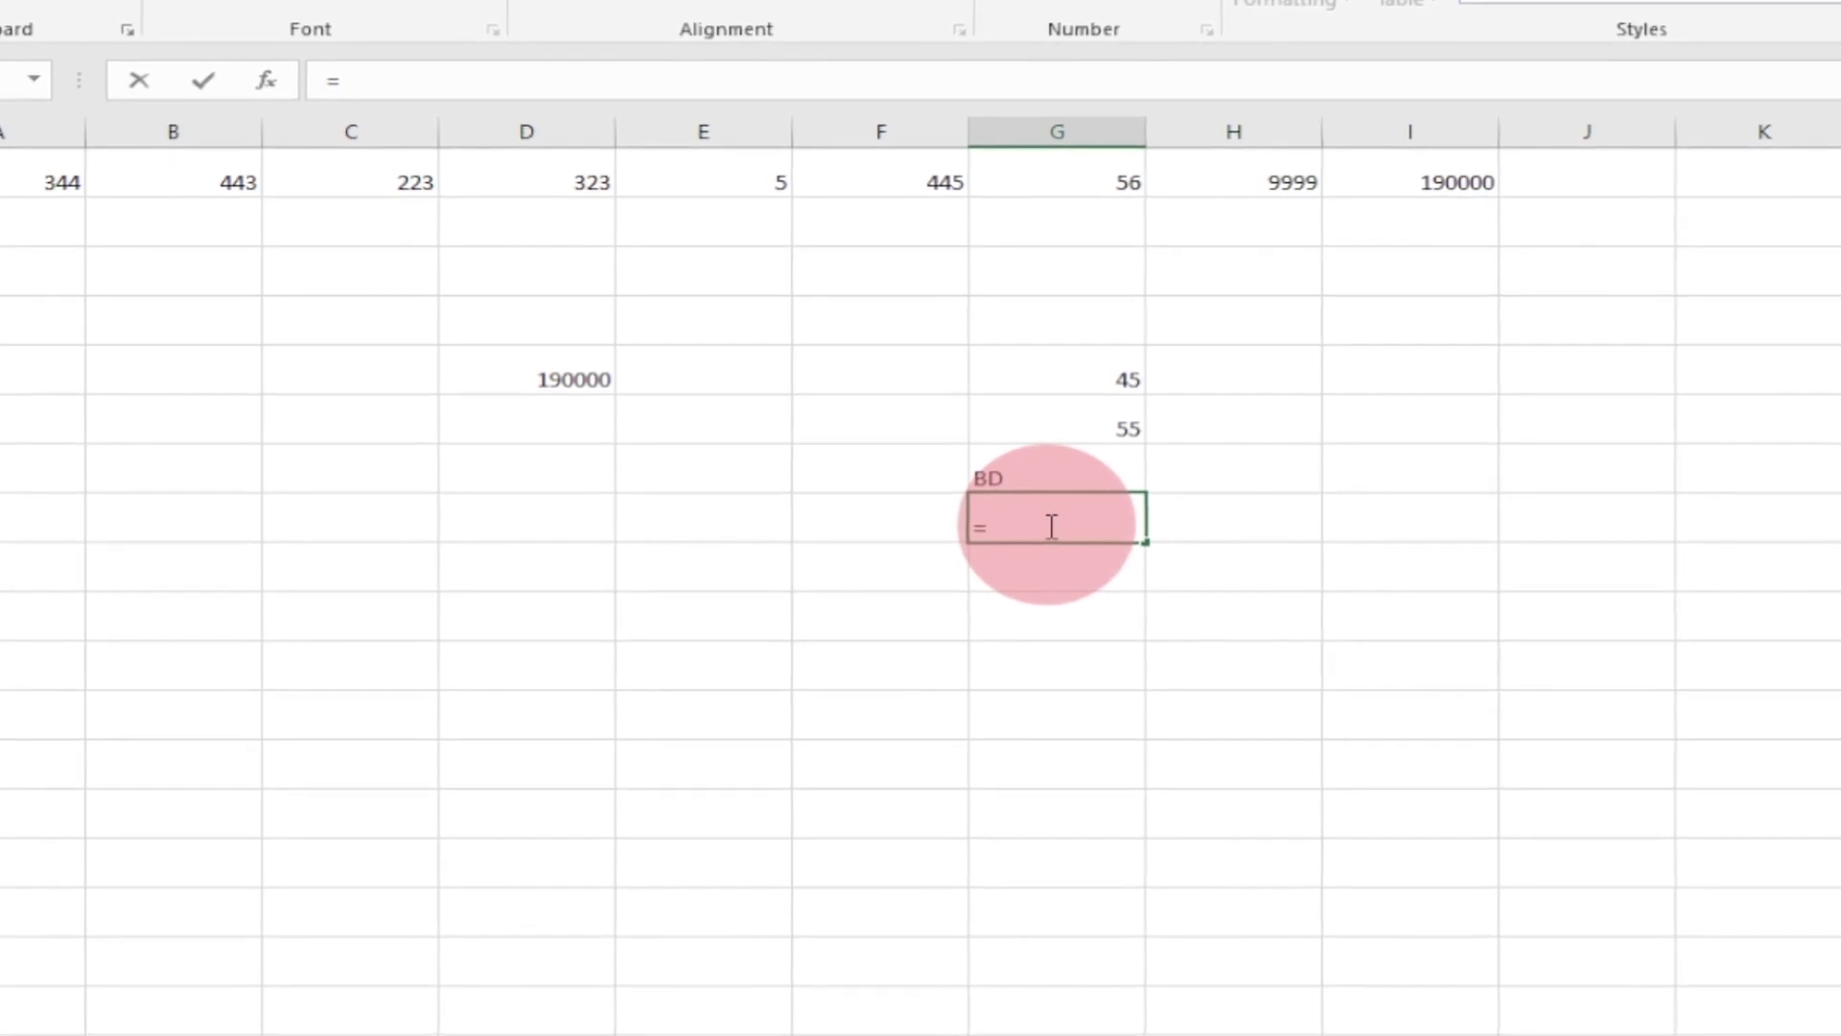
pyautogui.write('SUM(')
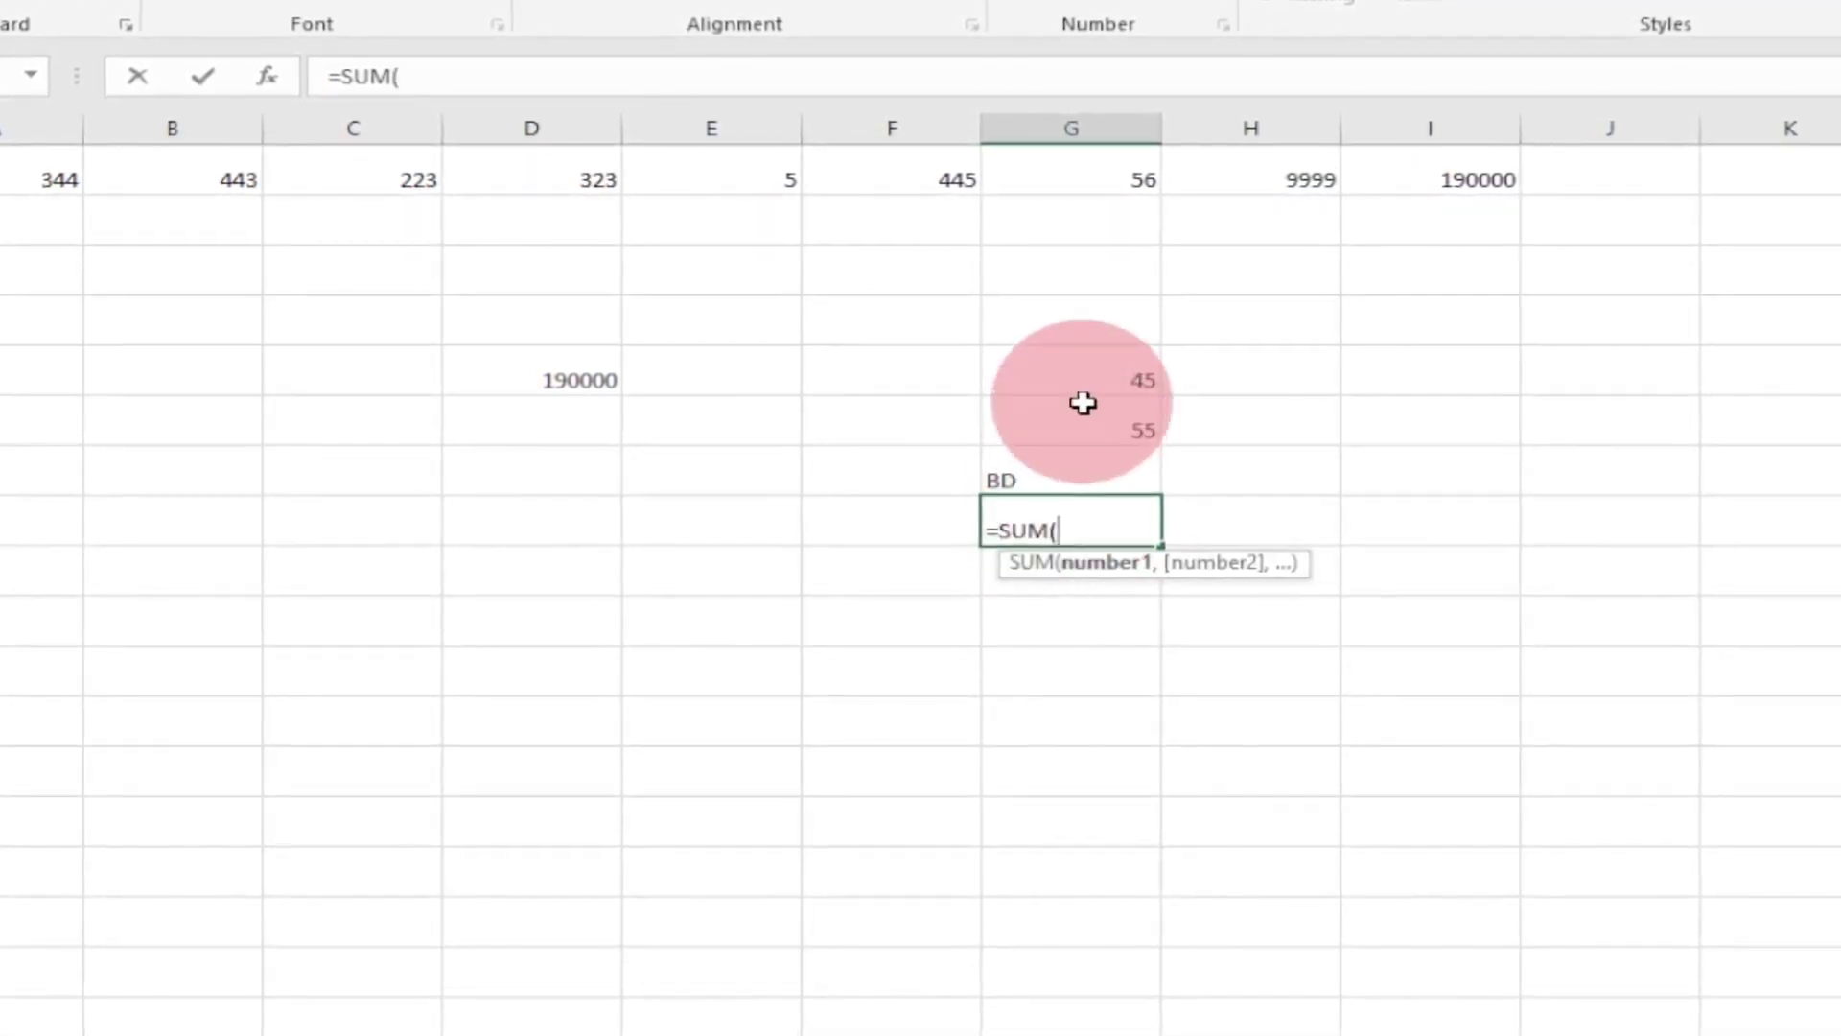
pyautogui.moveTo(1081, 370); pyautogui.dragTo(1094, 435)
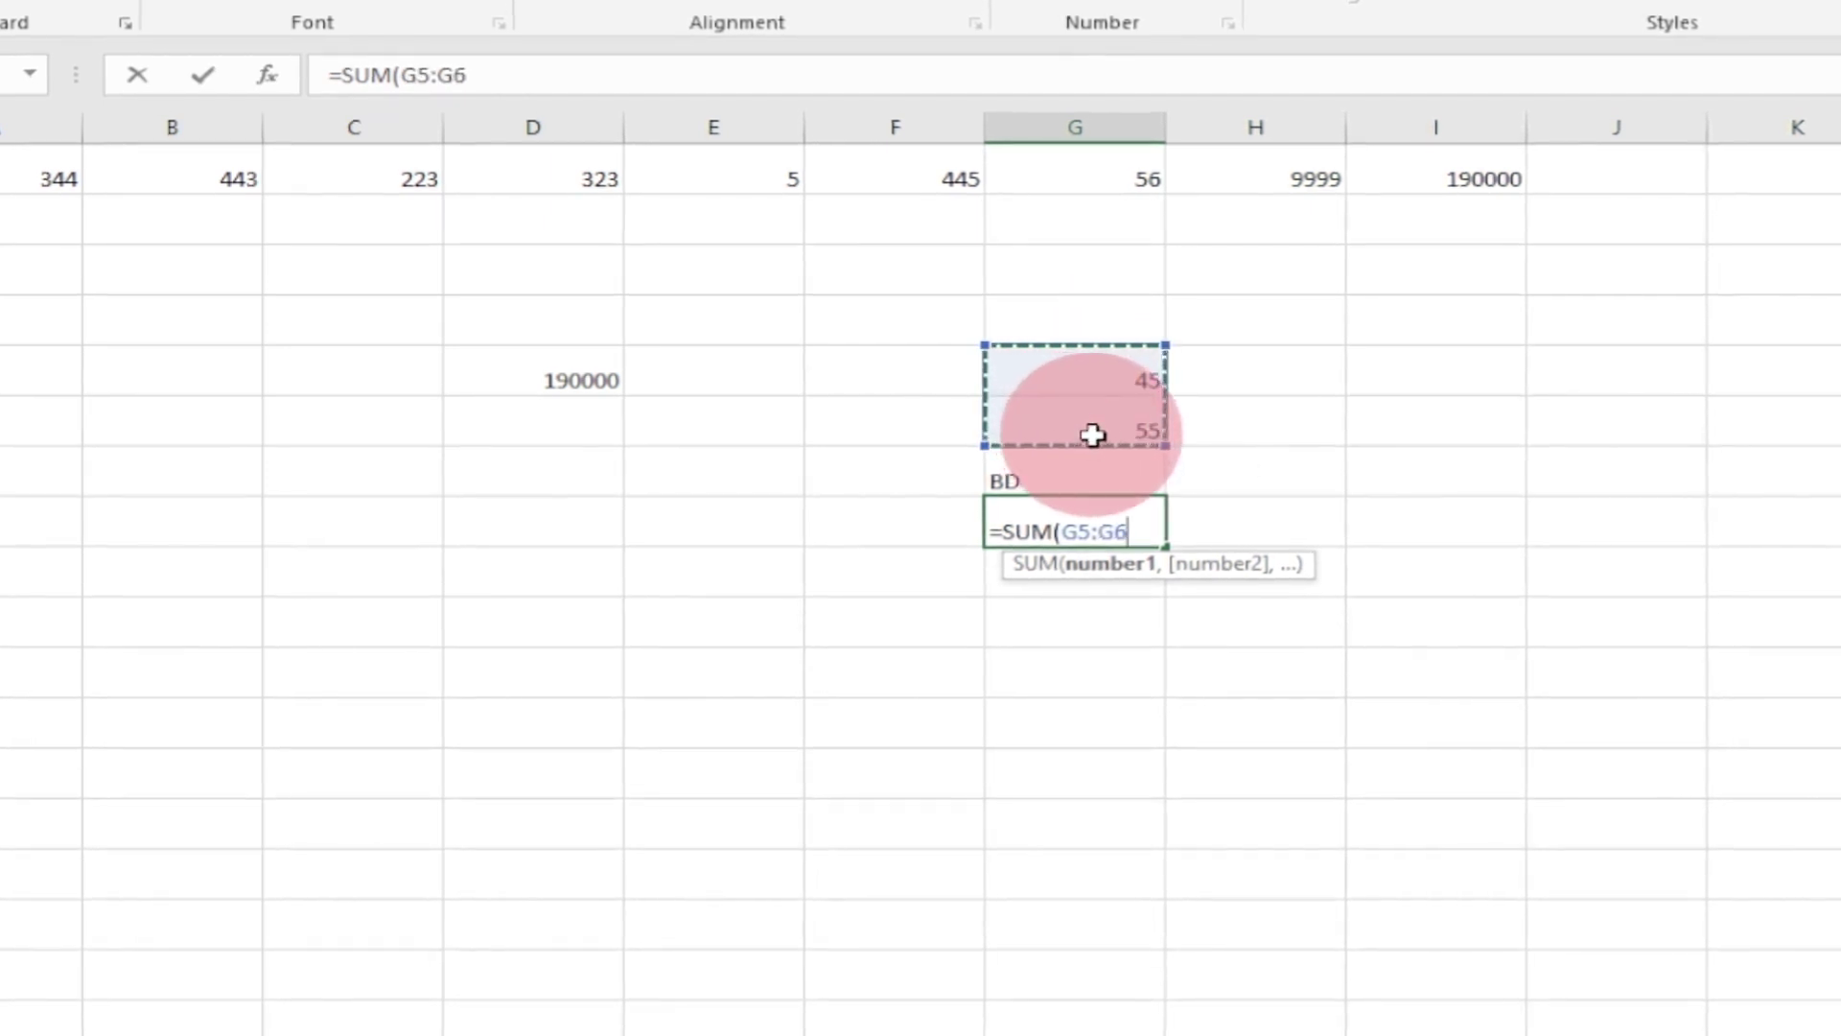
pyautogui.write(')*G7')
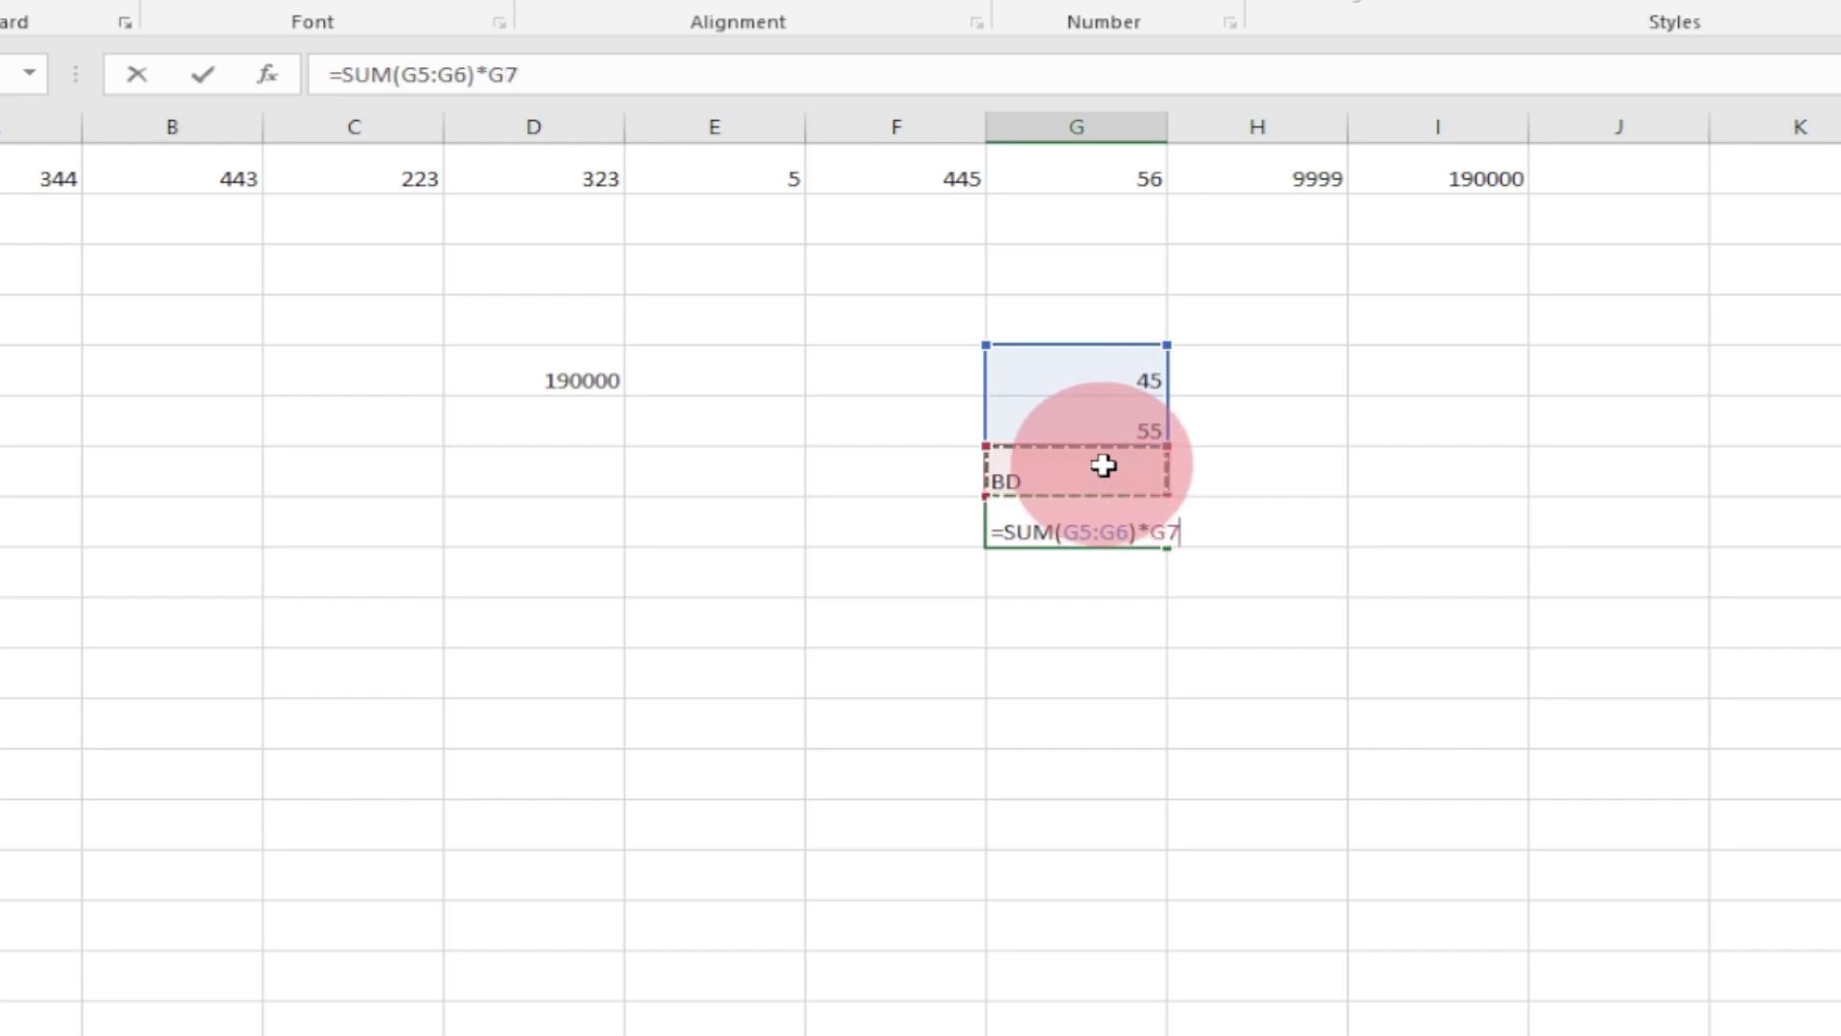
pyautogui.press('Return')
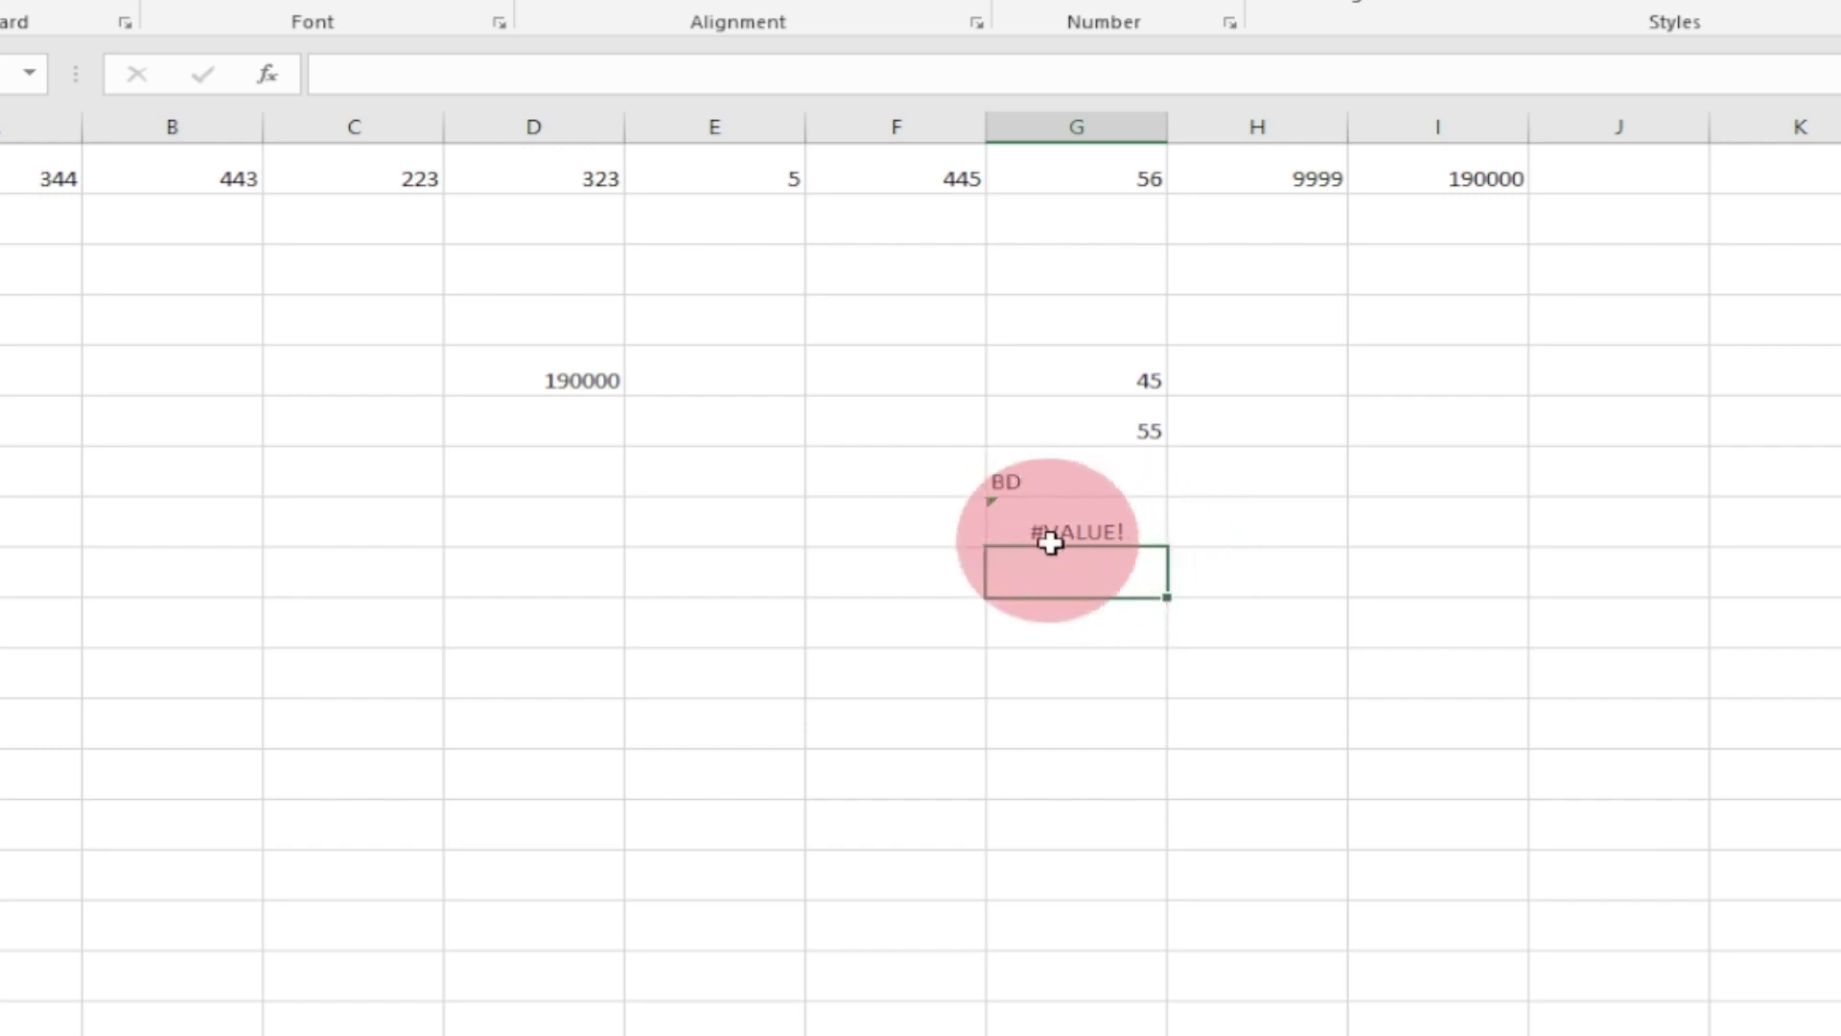
pyautogui.click(1101, 526)
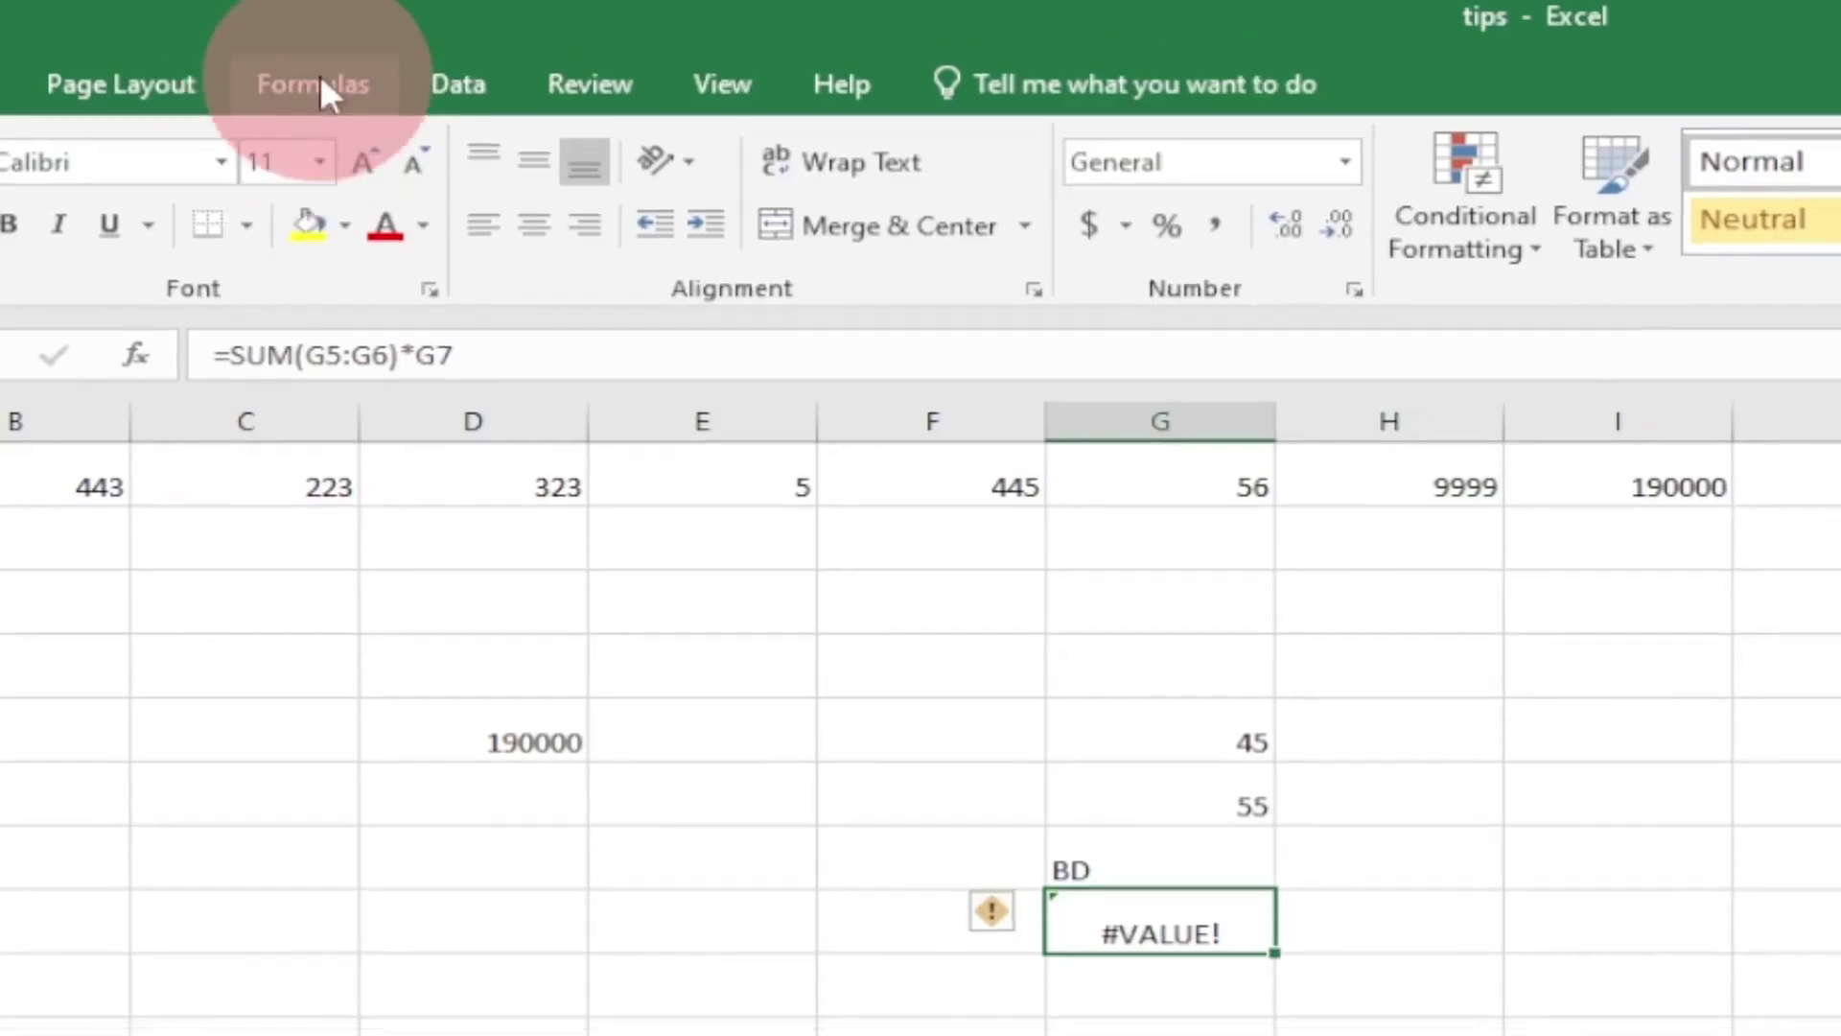
# Show the Formulas tab auditing tools for the #VALUE! formula =SUM(G5:G6)*G7 in G8.
pyautogui.click(335, 48)
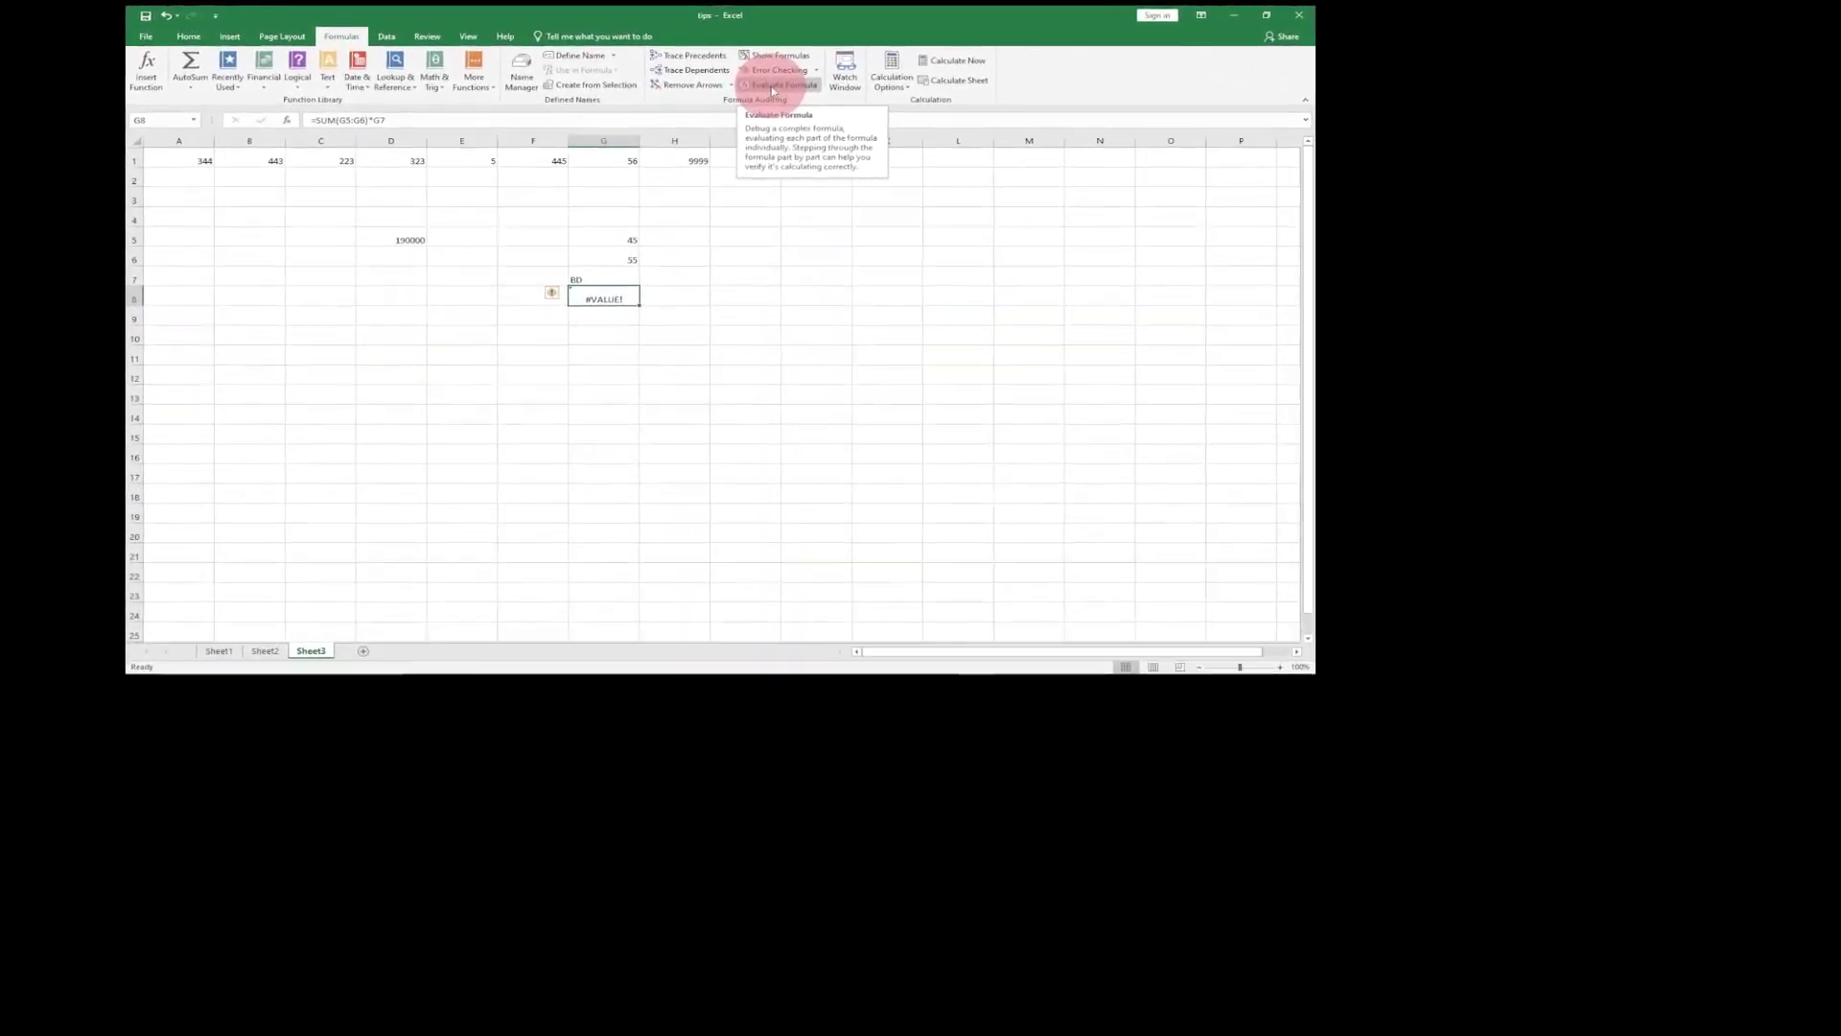
# Evaluate G8 step by step: SUM(G5:G6) becomes 100, then G7 reveals the text "BD".
pyautogui.click(771, 86)
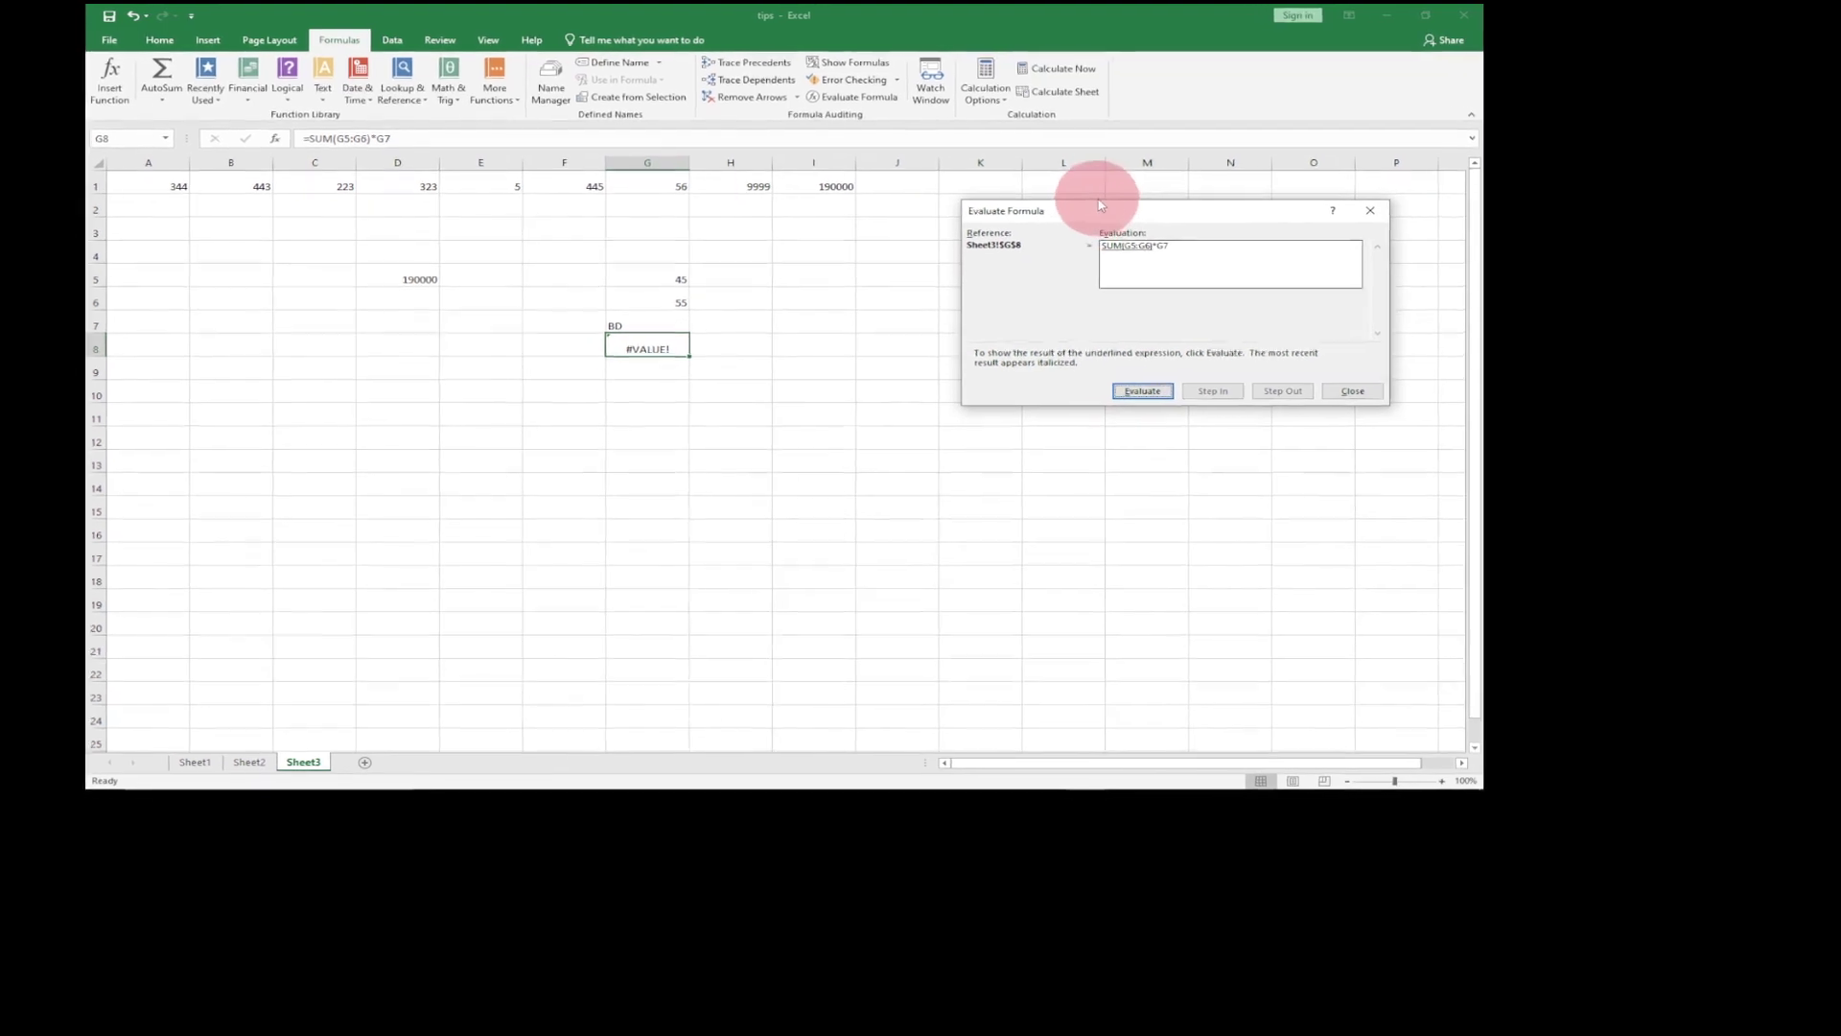
pyautogui.moveTo(1099, 205); pyautogui.dragTo(977, 240)
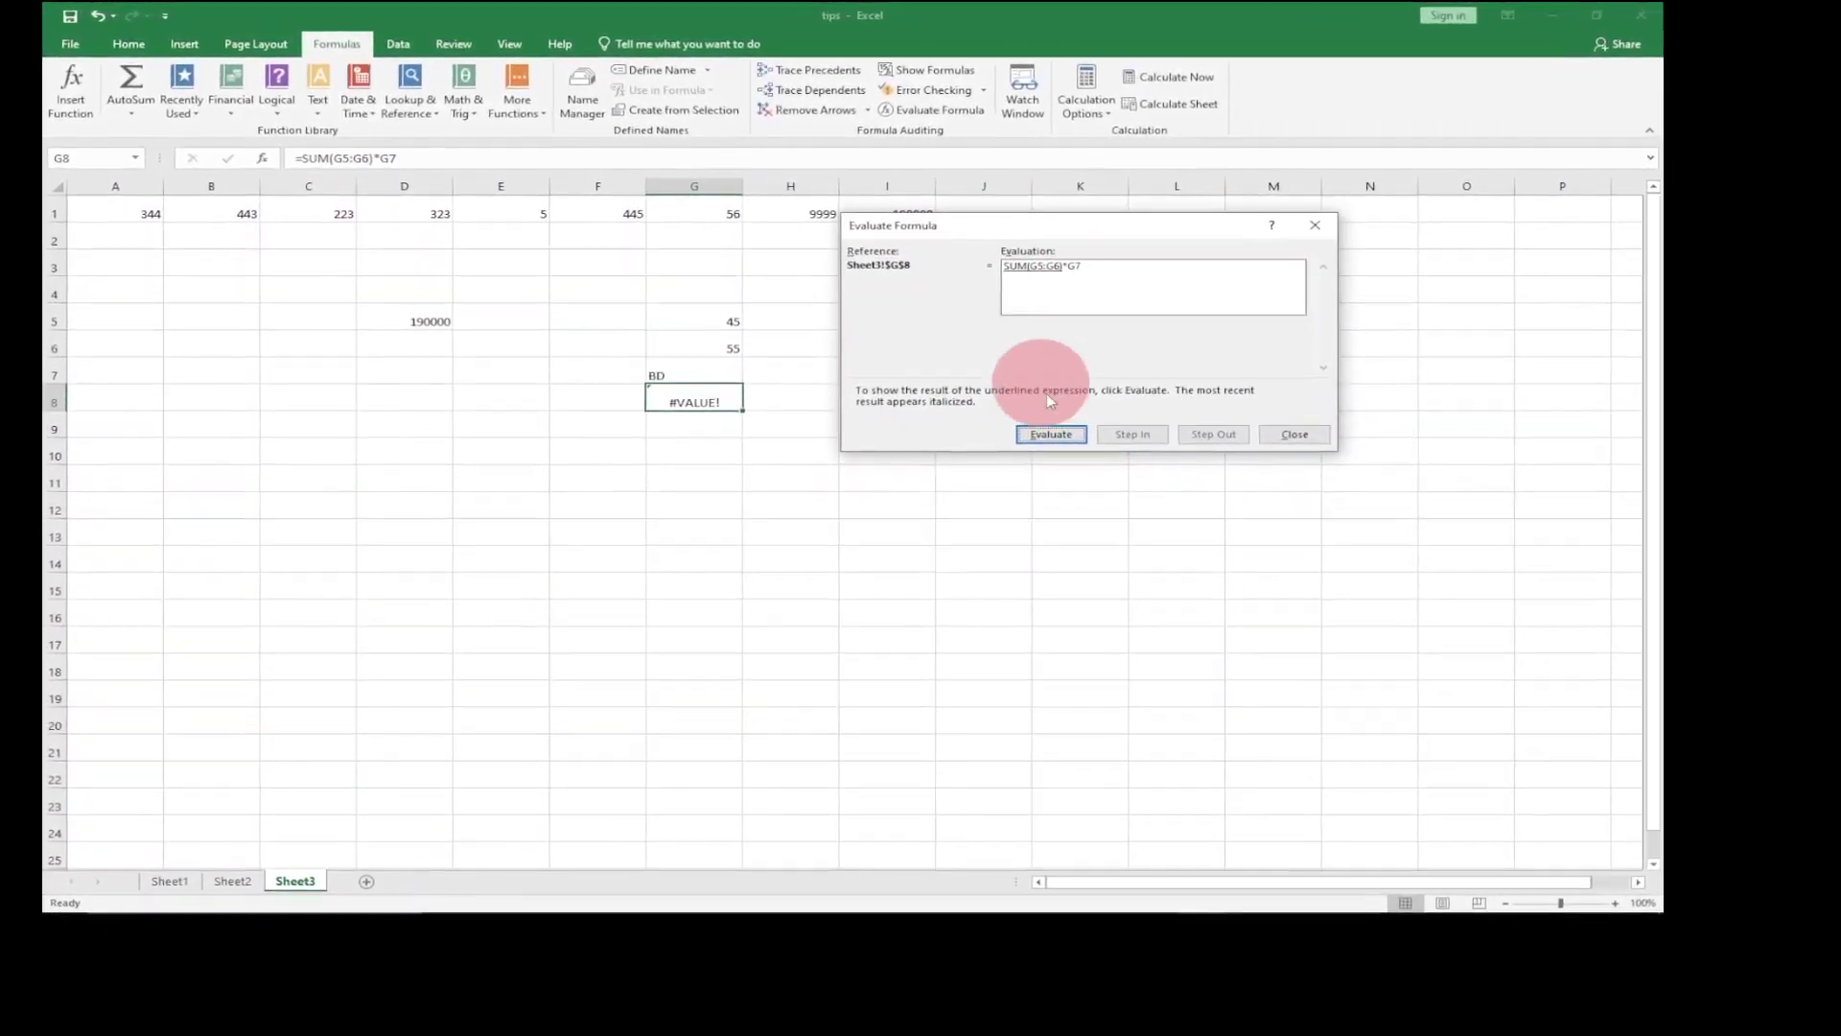
pyautogui.click(1148, 493)
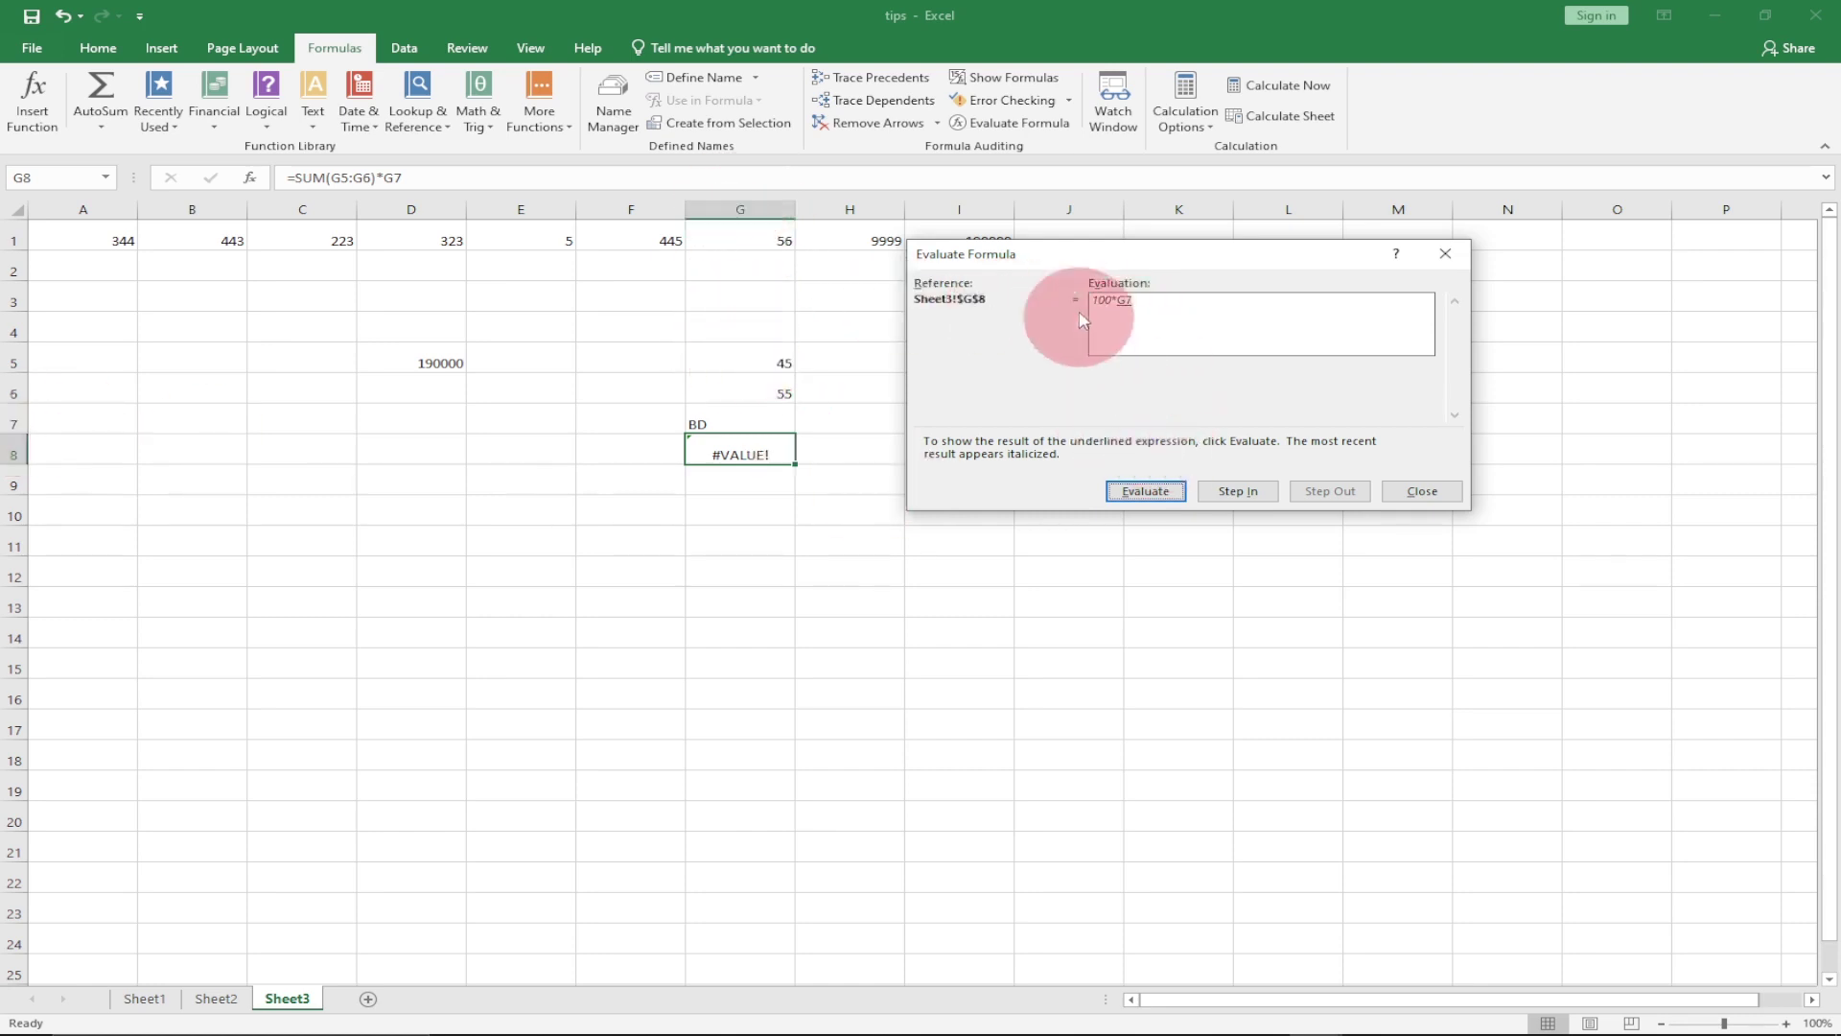
pyautogui.click(1145, 492)
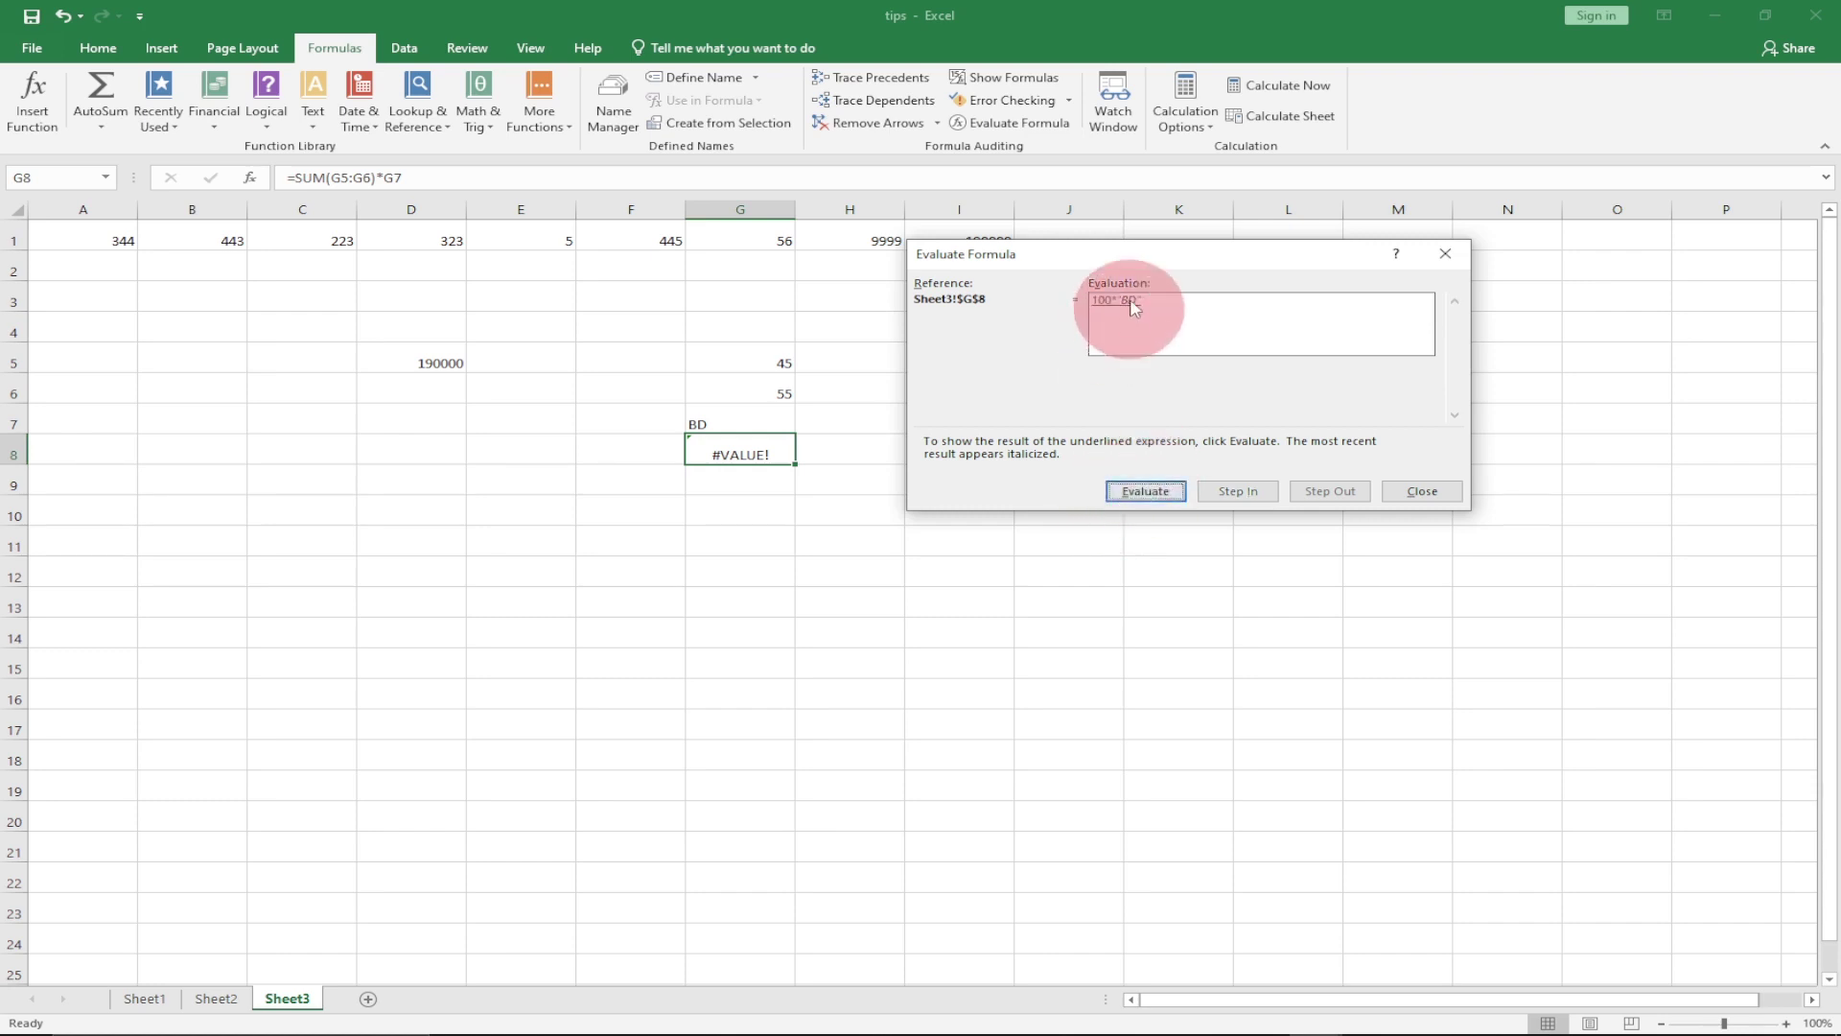